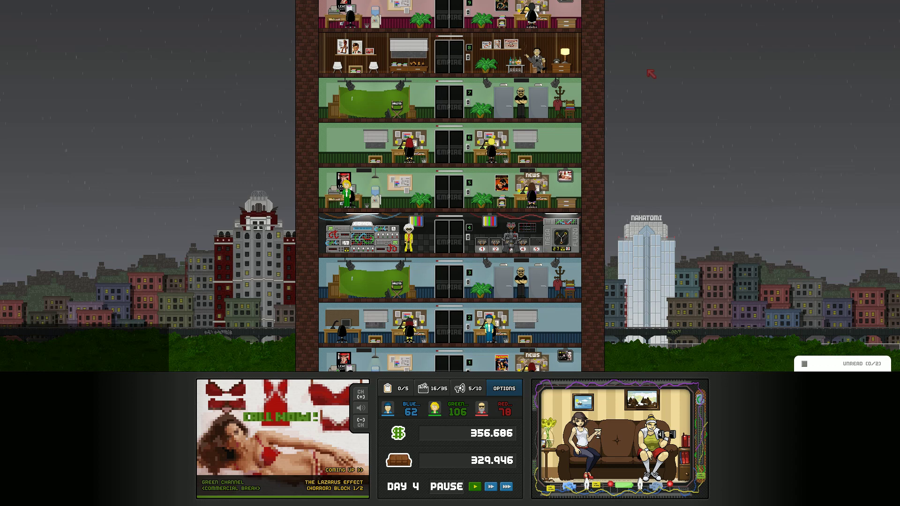
Step: Delete the optional quest and work finished emails, then open today's programme schedule
click(839, 370)
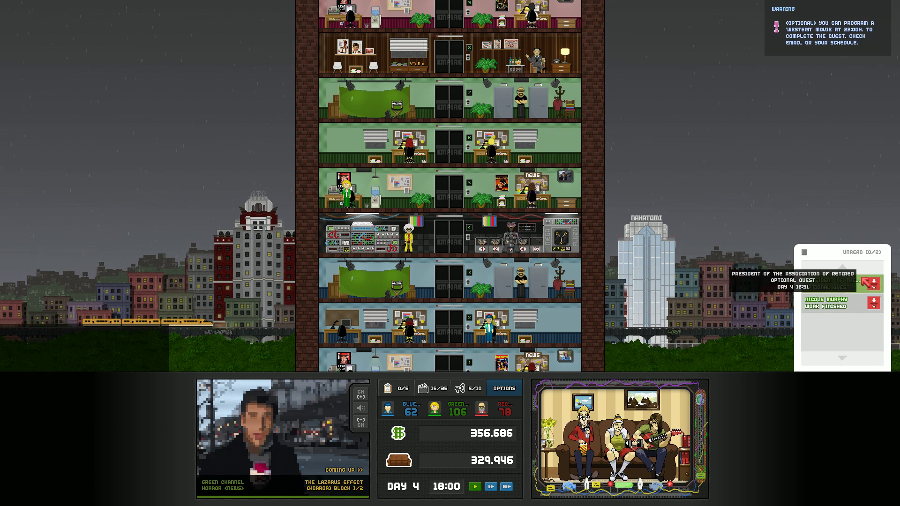
click(884, 284)
click(884, 284)
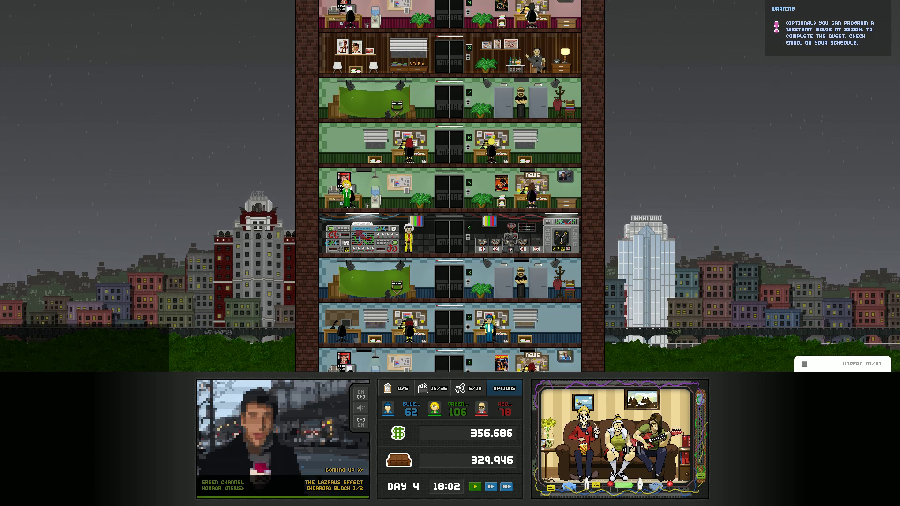
click(349, 188)
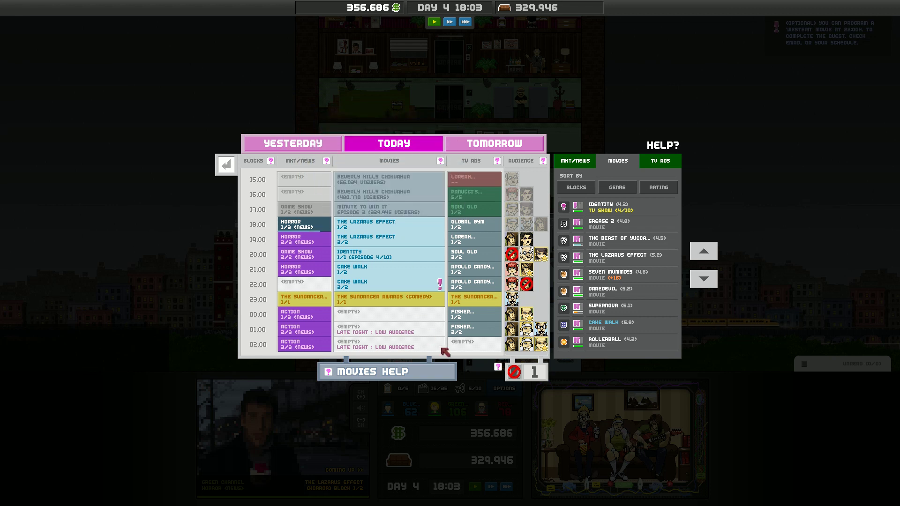
Step: Look over the TV ad contracts, then close the programme schedule
click(675, 164)
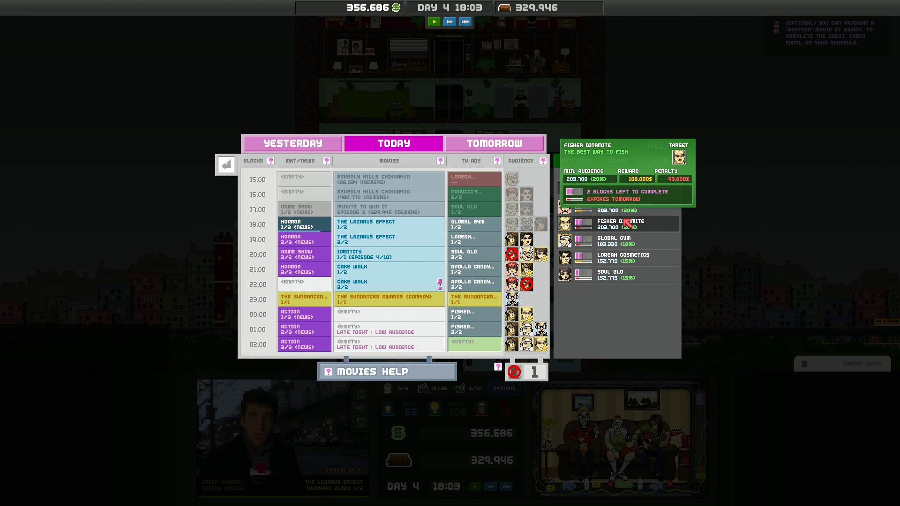
mouse_move(612, 223)
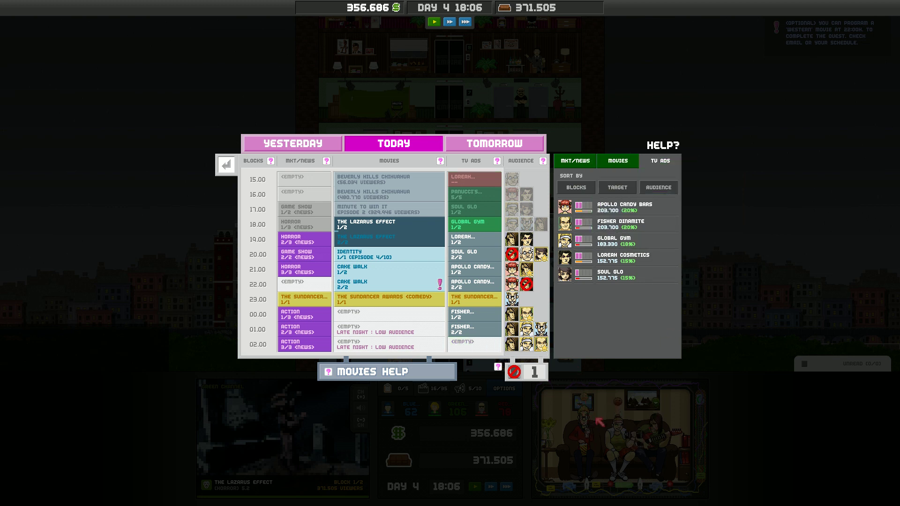
click(233, 169)
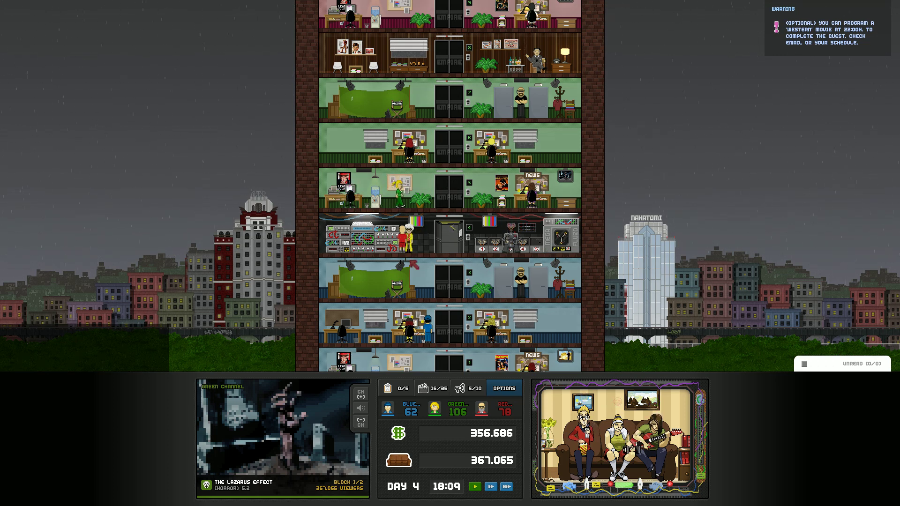
Step: Check the audience statistics and browse channel upgrades without buying anything
click(422, 185)
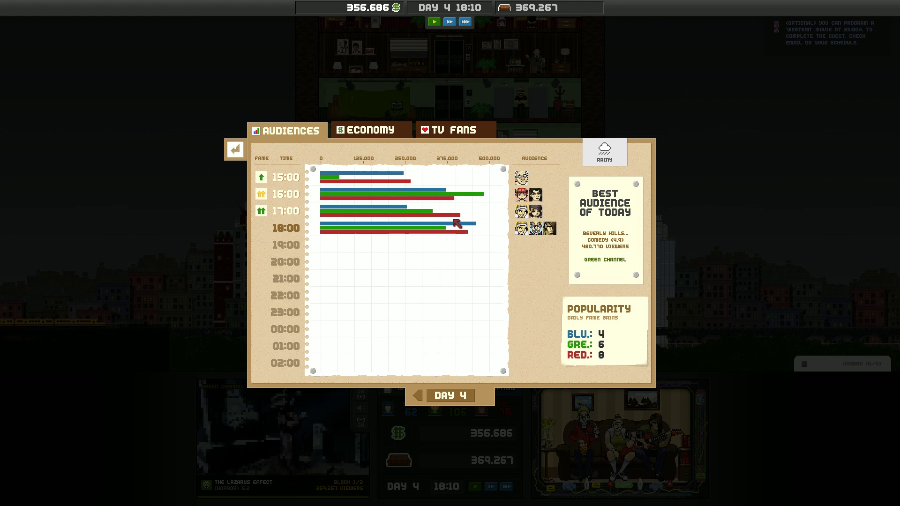
mouse_move(450, 195)
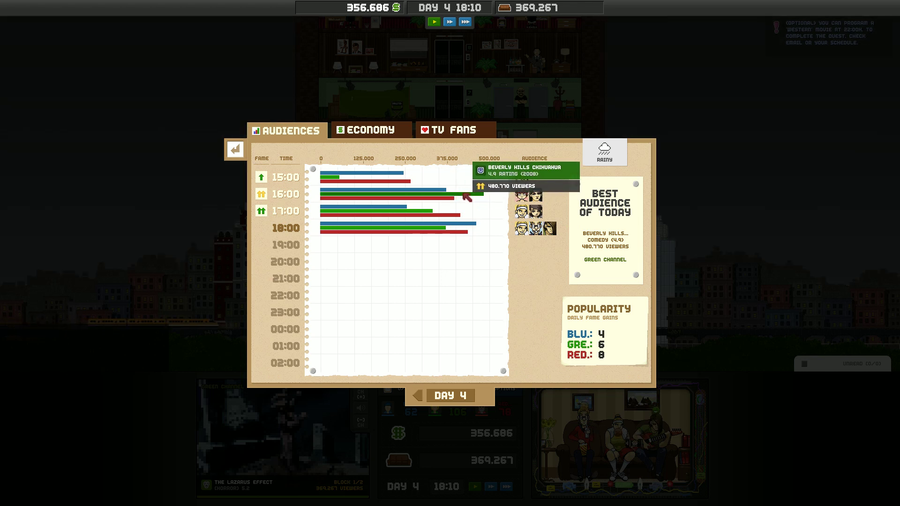
click(235, 149)
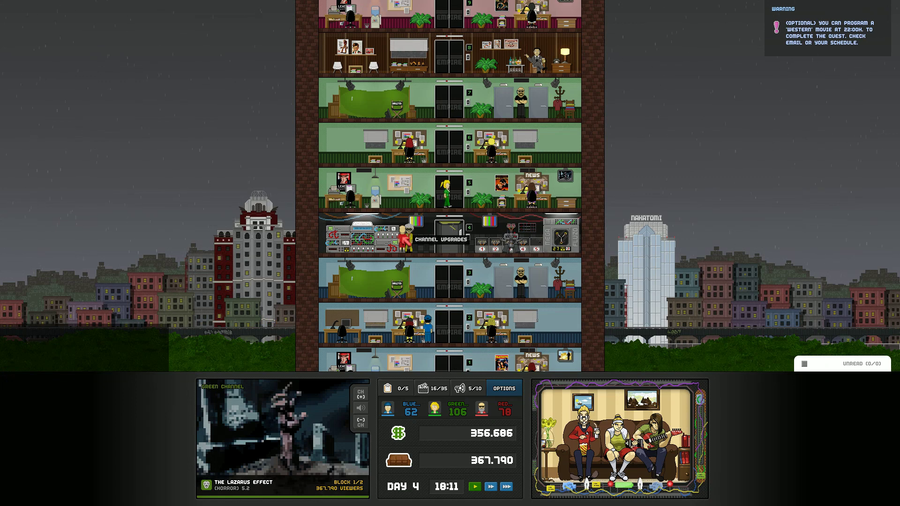
scroll(406, 241, down, 2)
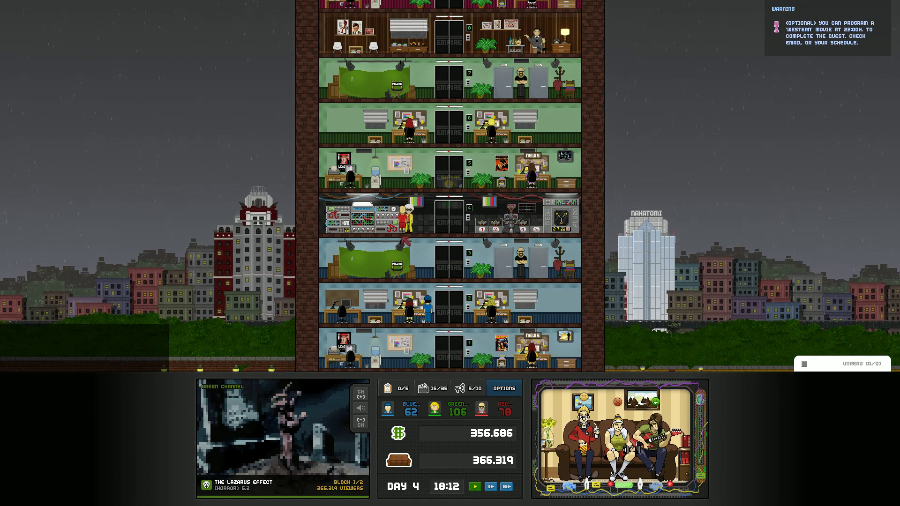
click(420, 227)
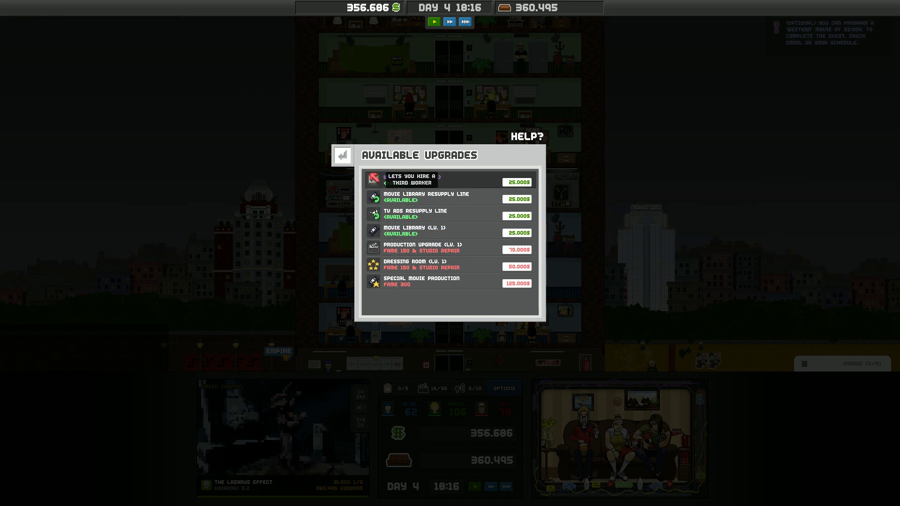
click(342, 156)
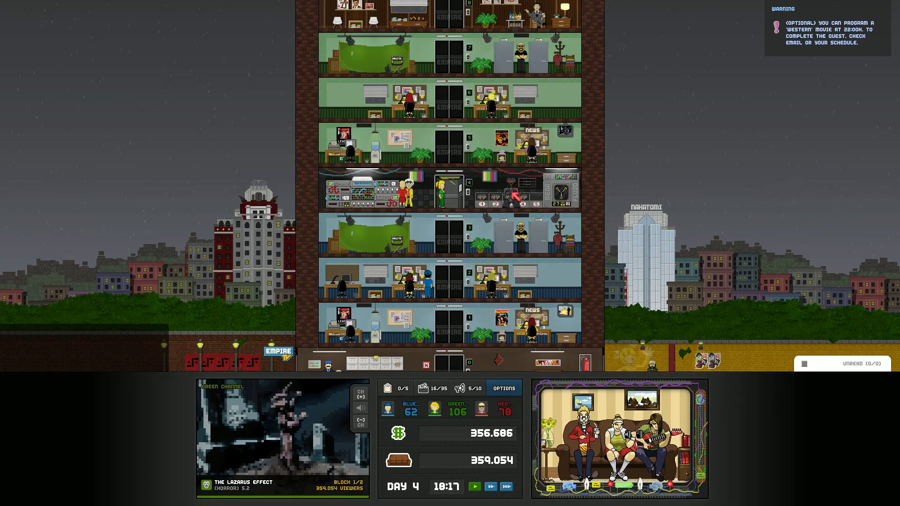
Step: Try placing an antenna on the coverage map, find none available, and exit
click(521, 197)
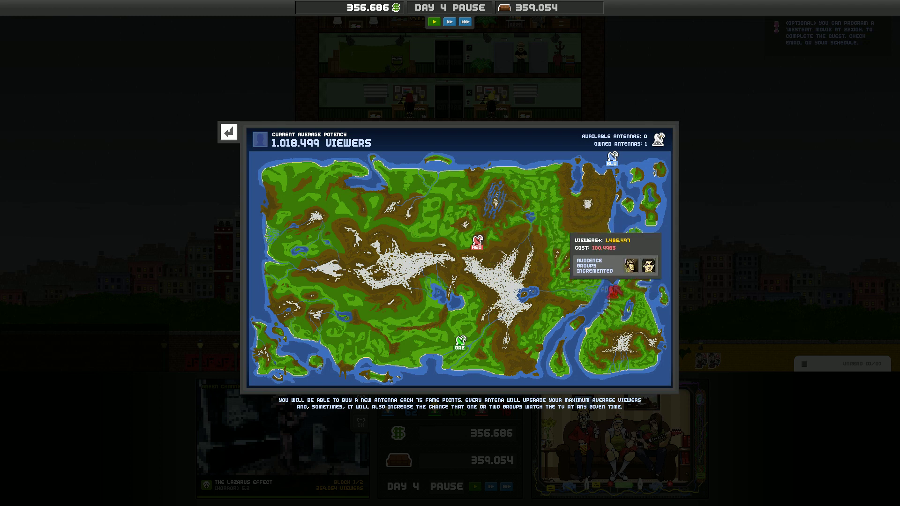
click(614, 291)
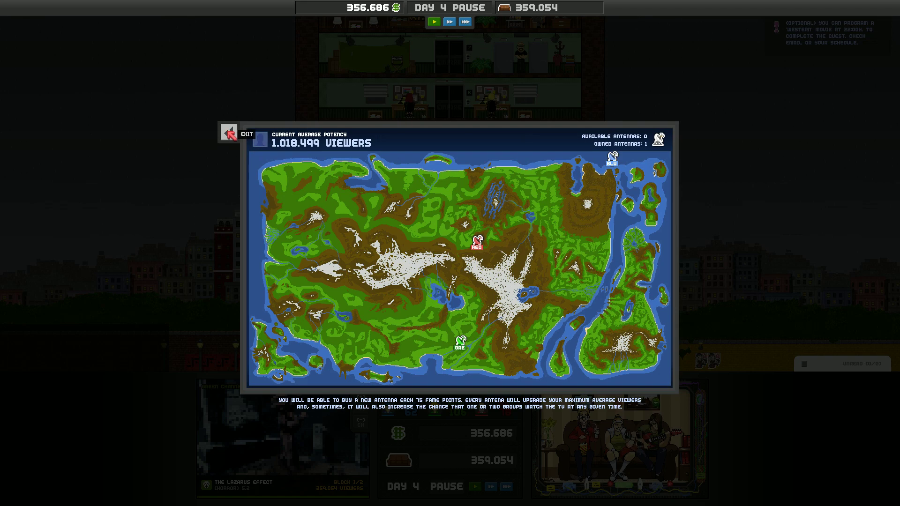
click(230, 134)
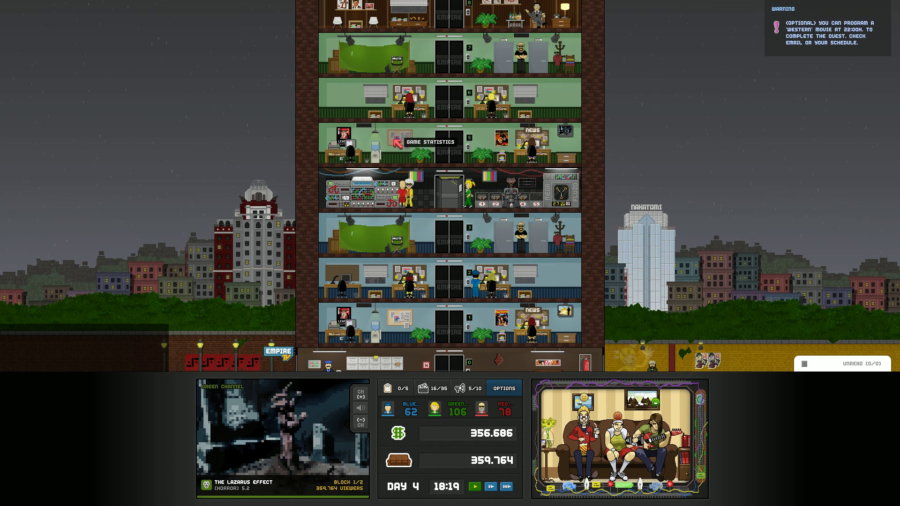
scroll(522, 272, up, 1)
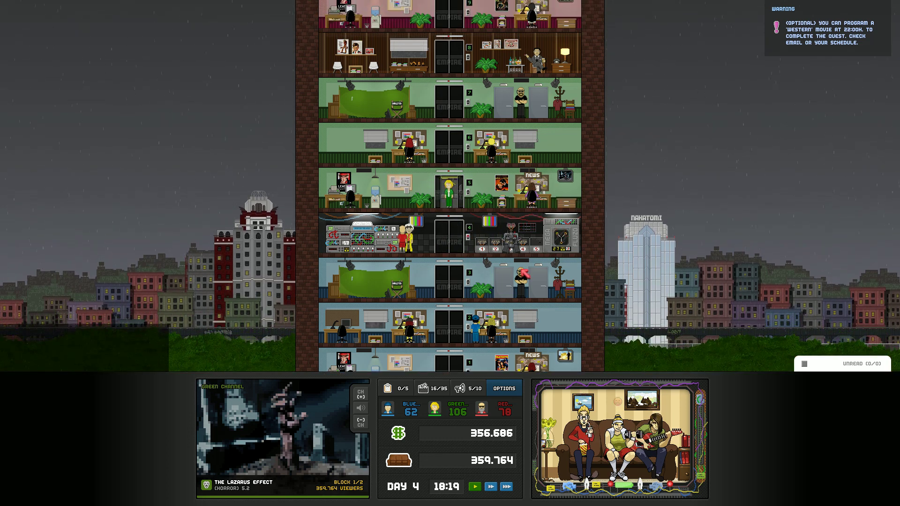
click(415, 193)
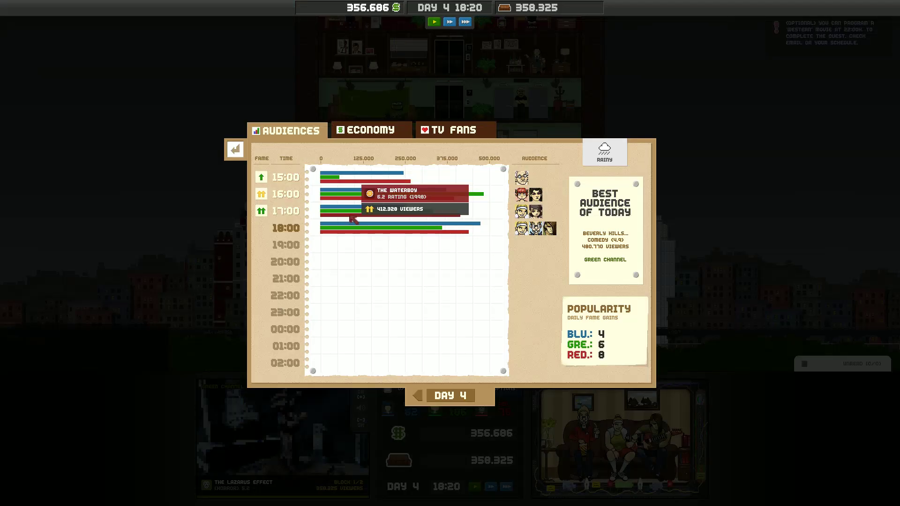
click(371, 130)
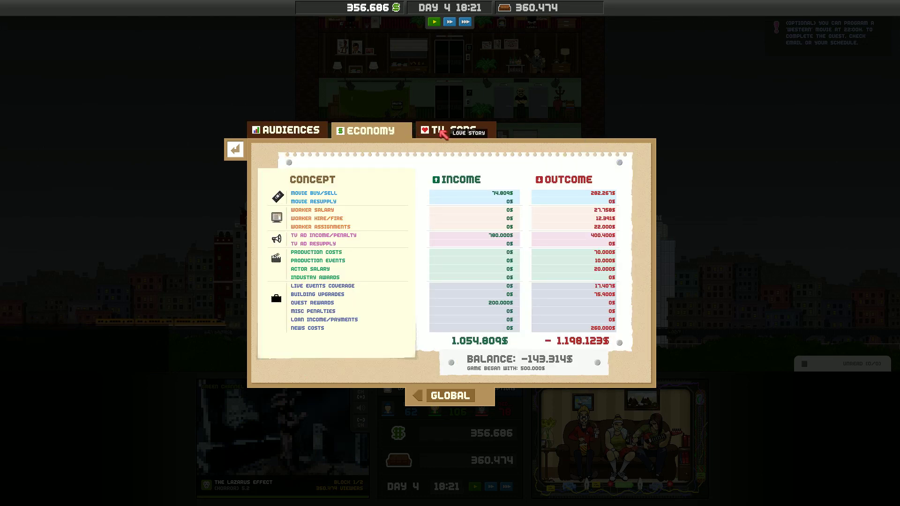
click(443, 132)
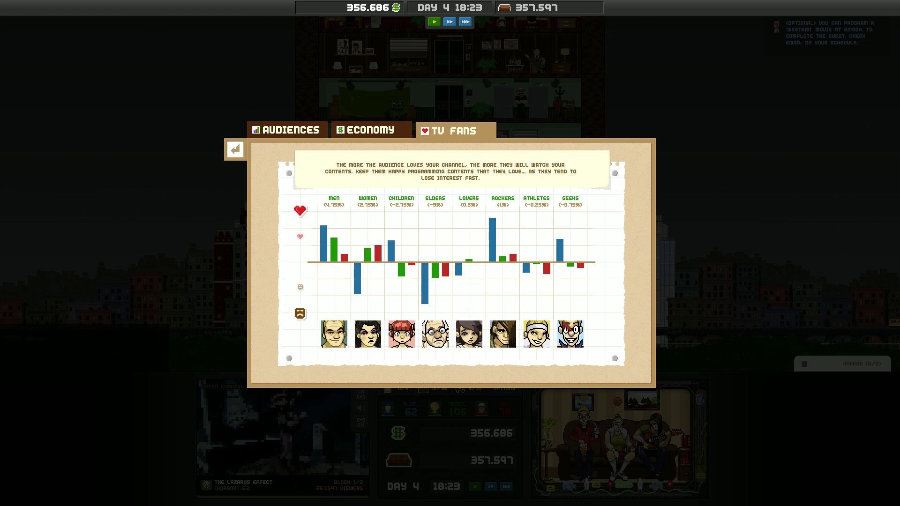
click(236, 149)
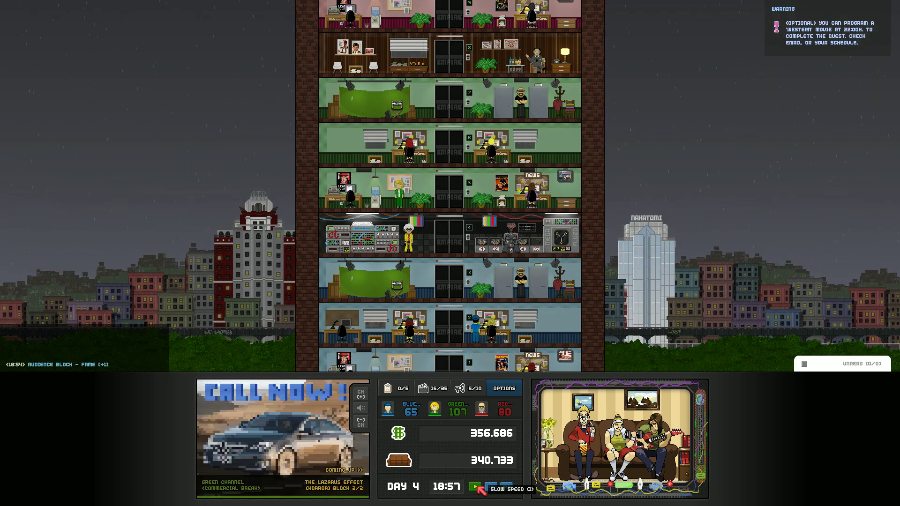
Step: Place Seven Mummies across 00.00–01.00, sort movies by blocks, and test-fit Monster
click(356, 190)
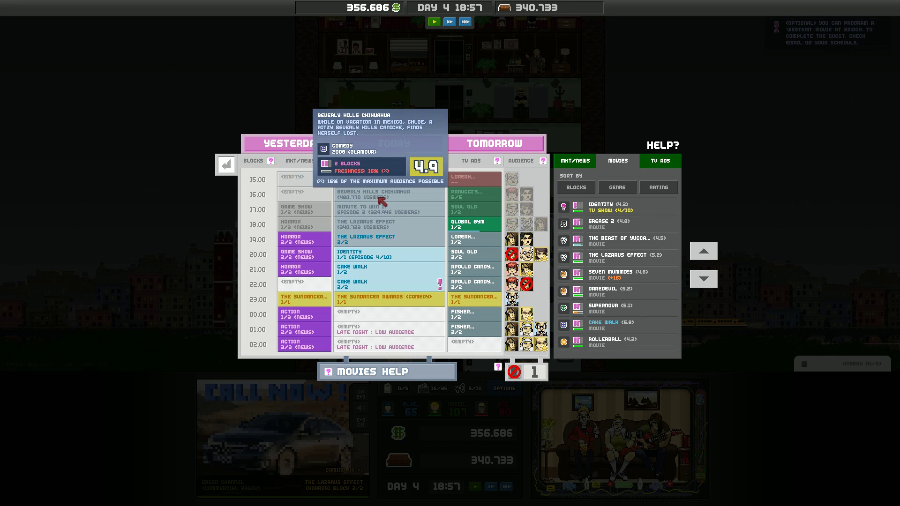
click(662, 162)
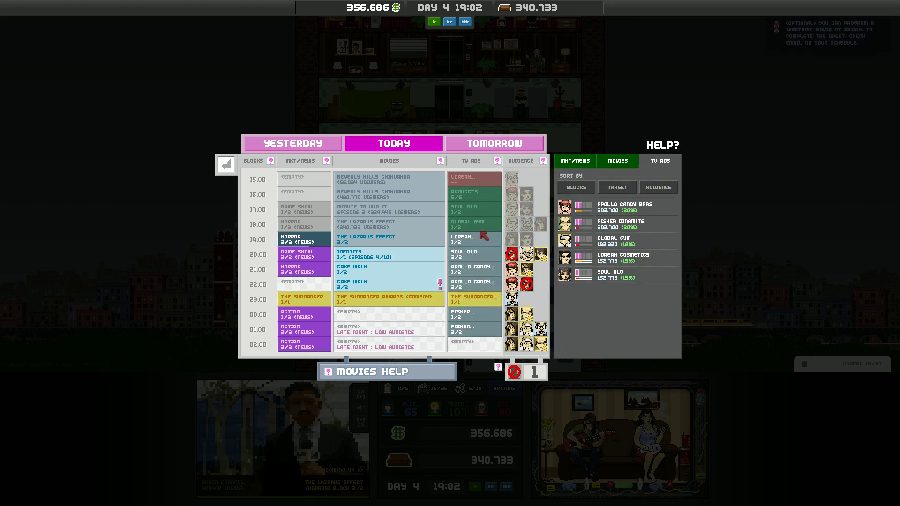
click(618, 161)
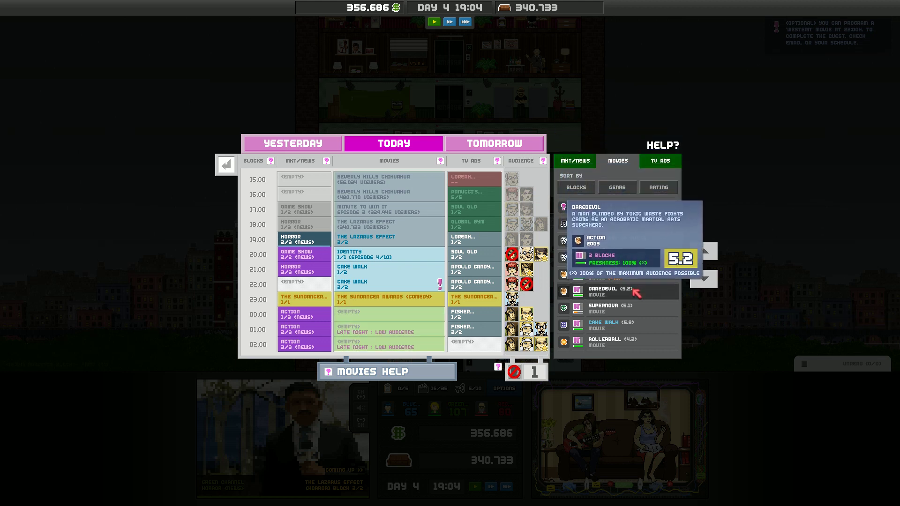
drag(636, 281, 454, 358)
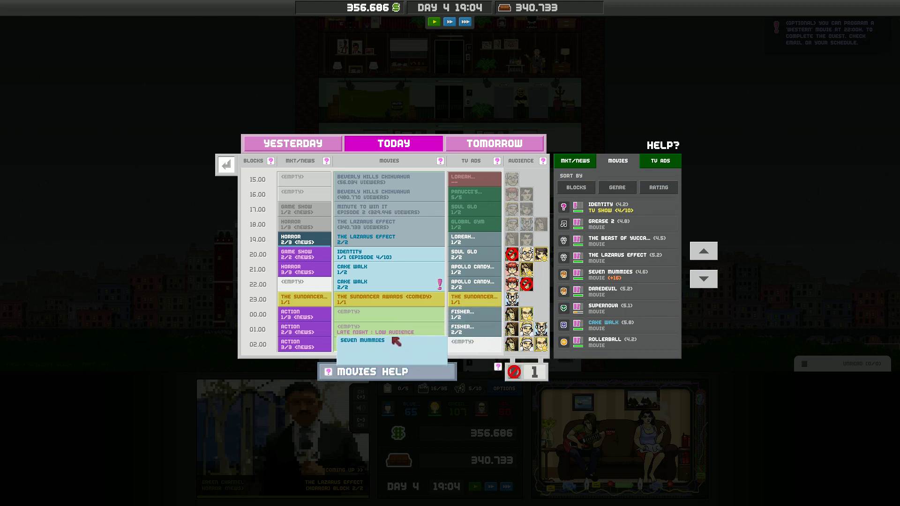
drag(453, 359, 392, 312)
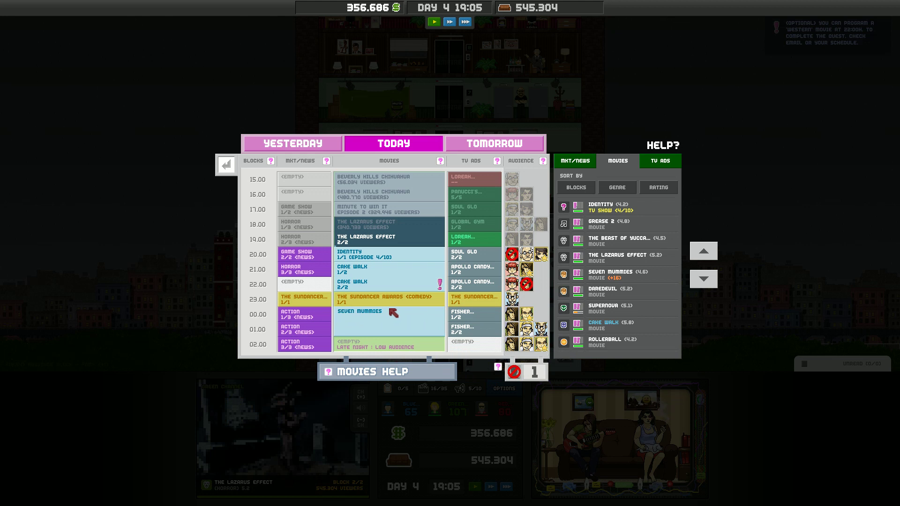
drag(392, 313, 392, 313)
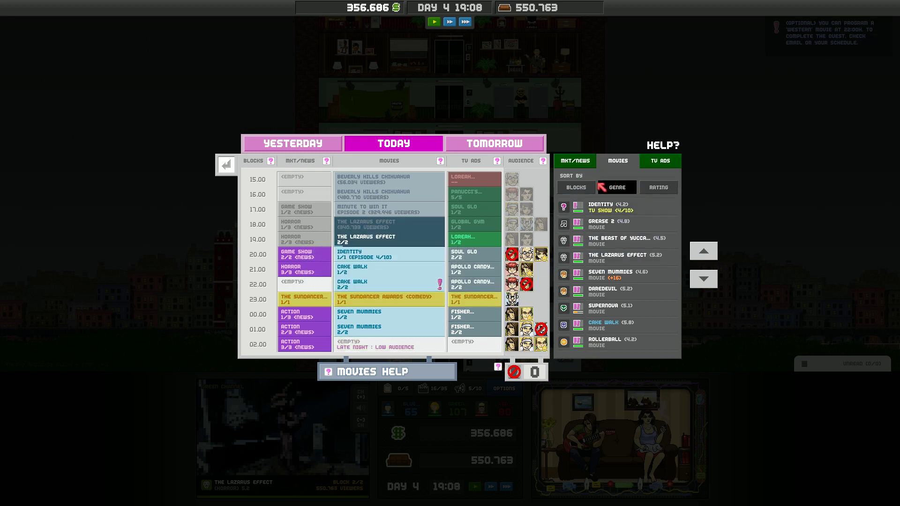
click(578, 188)
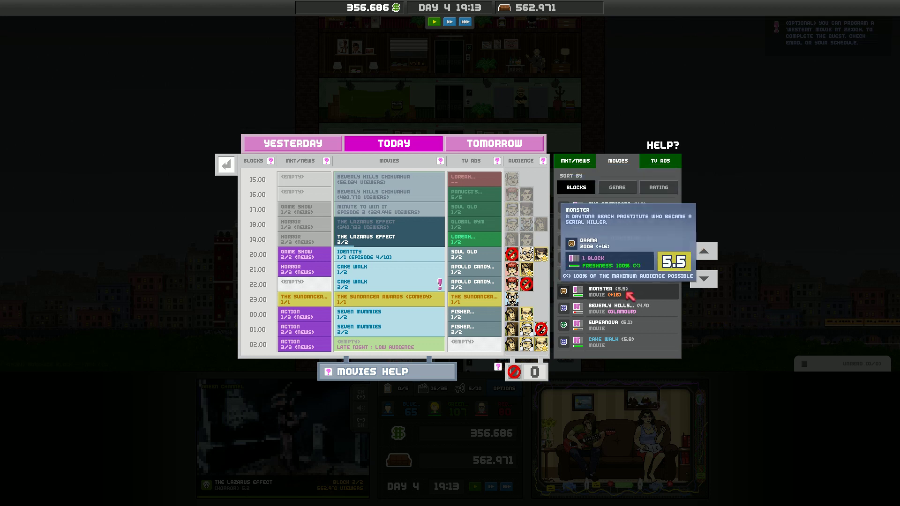
mouse_move(630, 296)
mouse_down()
mouse_move(635, 259)
mouse_move(303, 163)
mouse_up()
Step: Buy the horror film The Damned from the movie shop, bringing the collection to 17
click(226, 166)
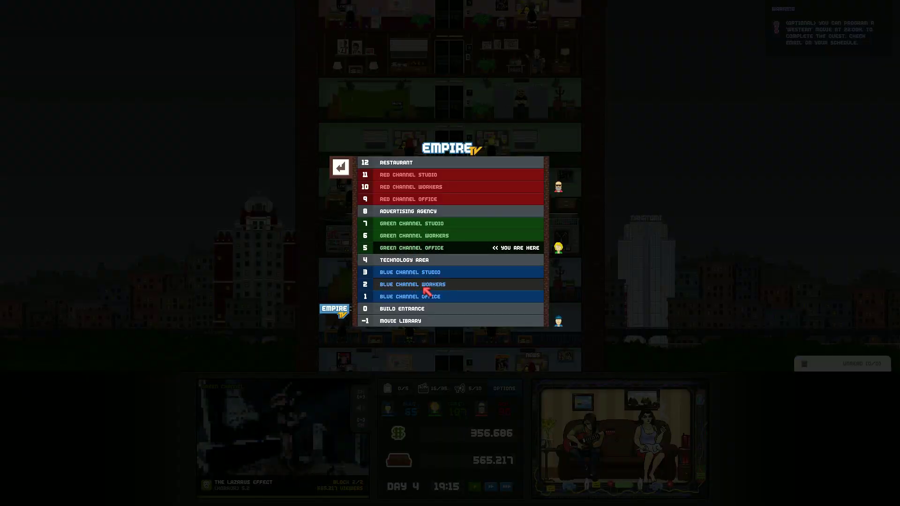
click(425, 321)
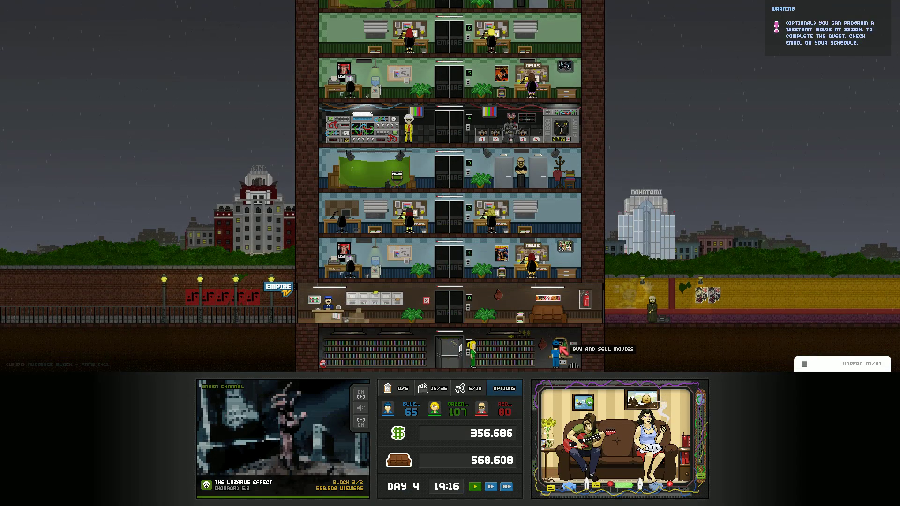
click(606, 366)
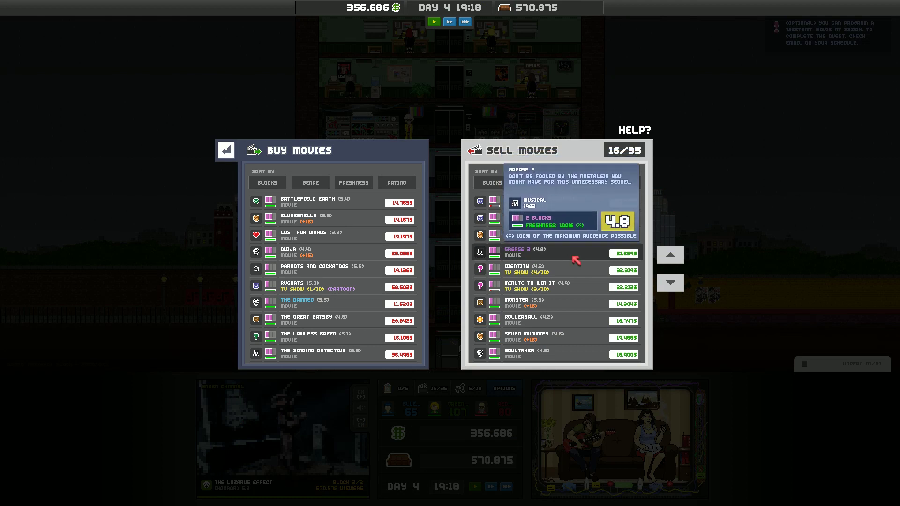
click(267, 183)
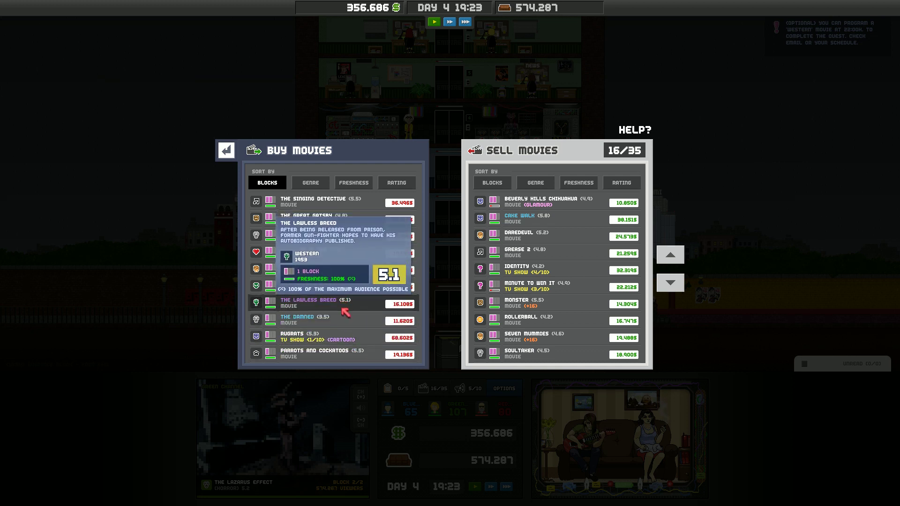
click(345, 313)
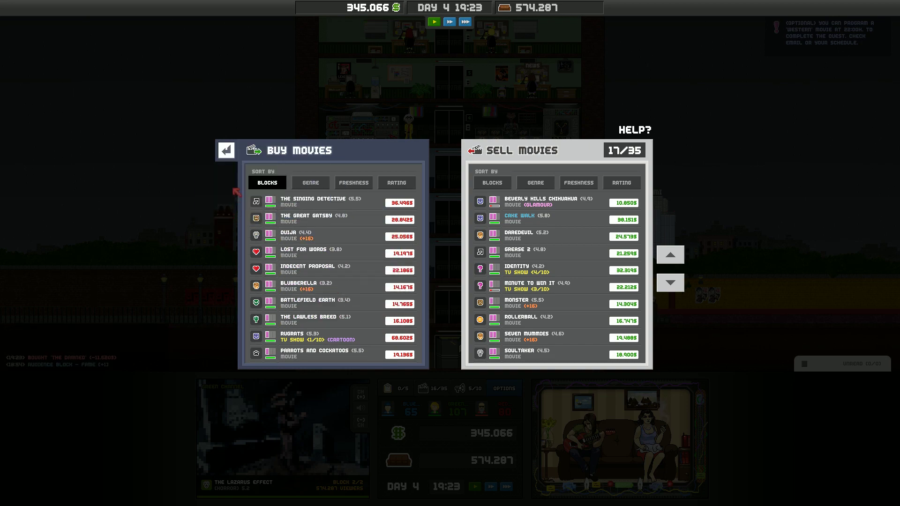
click(236, 150)
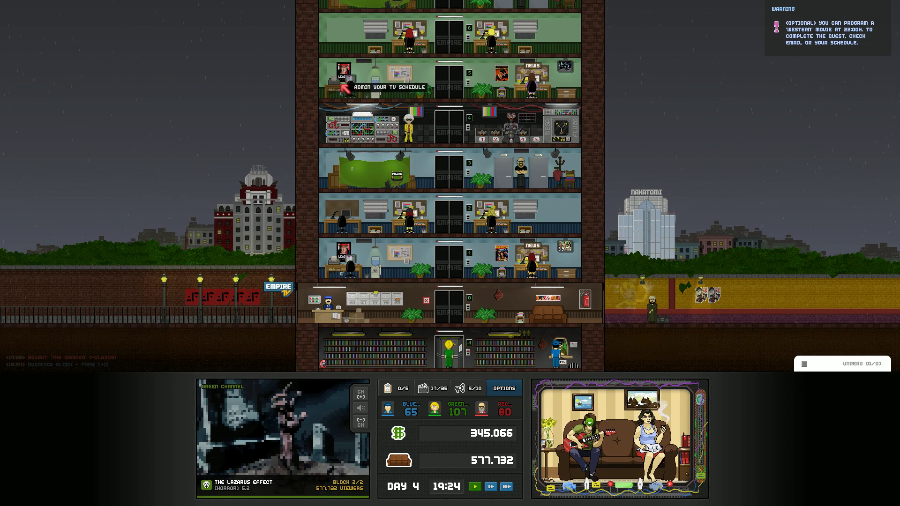
scroll(345, 88, up, 3)
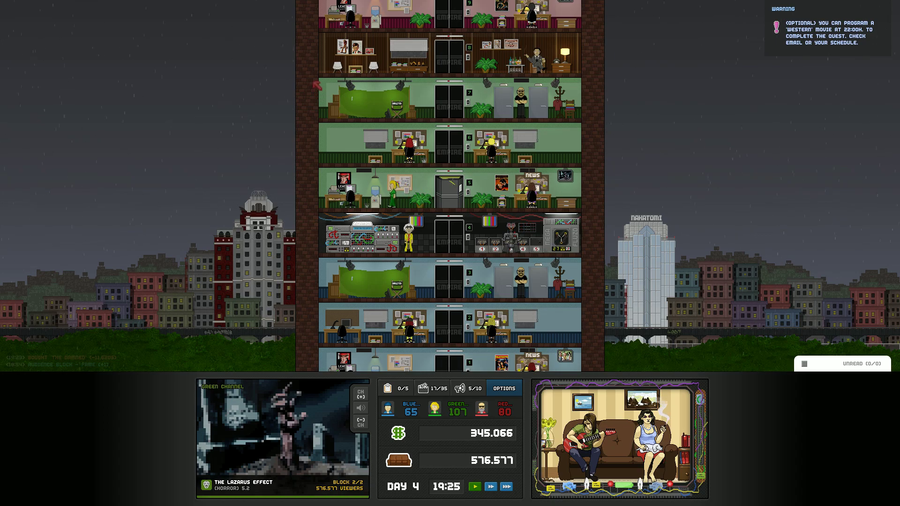
Step: Put The Damned at 02:00, with the Fisher Dinamite ad at 02:00 and Global Gym at 01:00
click(470, 273)
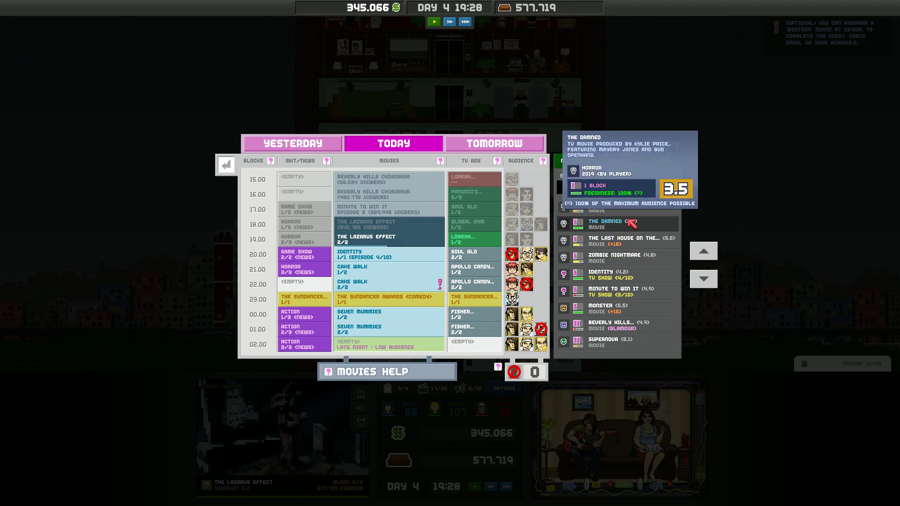
drag(632, 223, 399, 345)
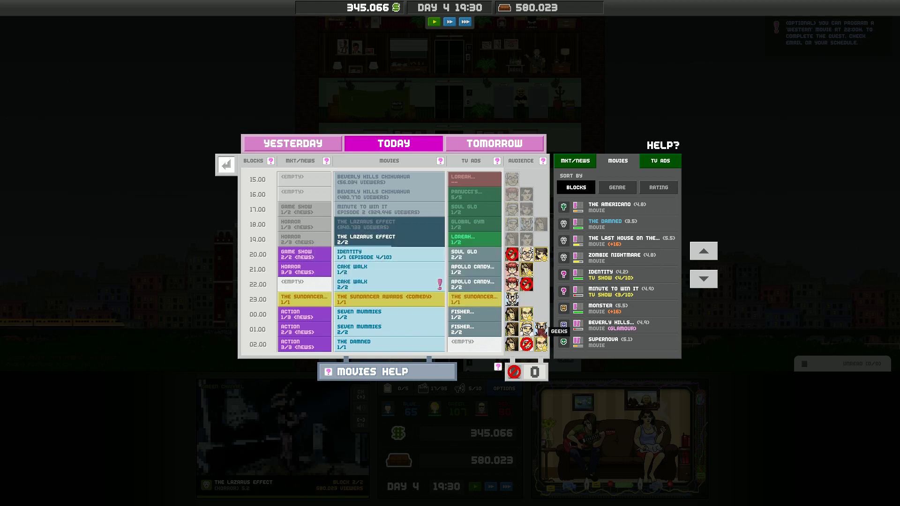
click(661, 161)
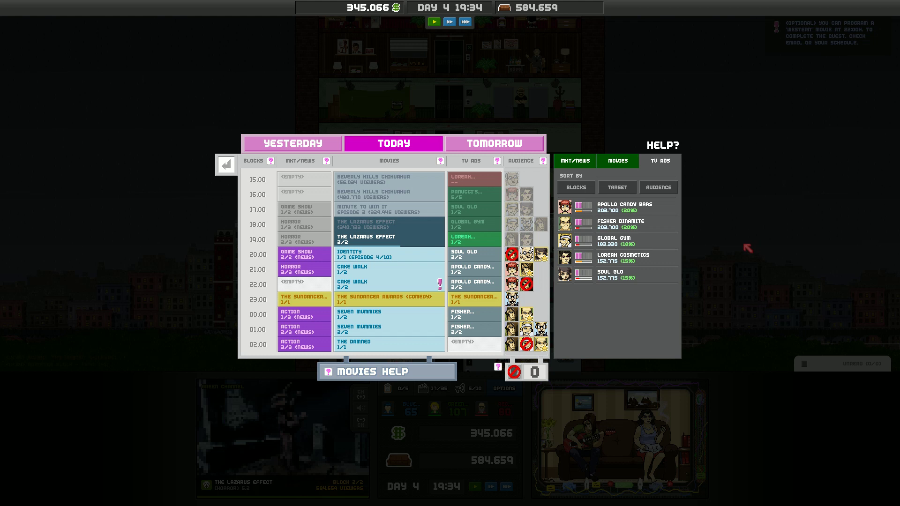
mouse_move(474, 329)
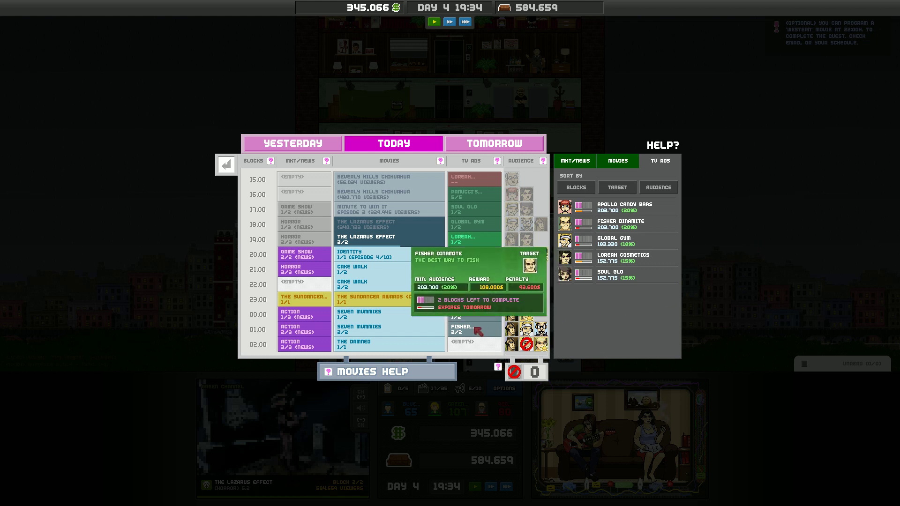
drag(478, 331, 478, 345)
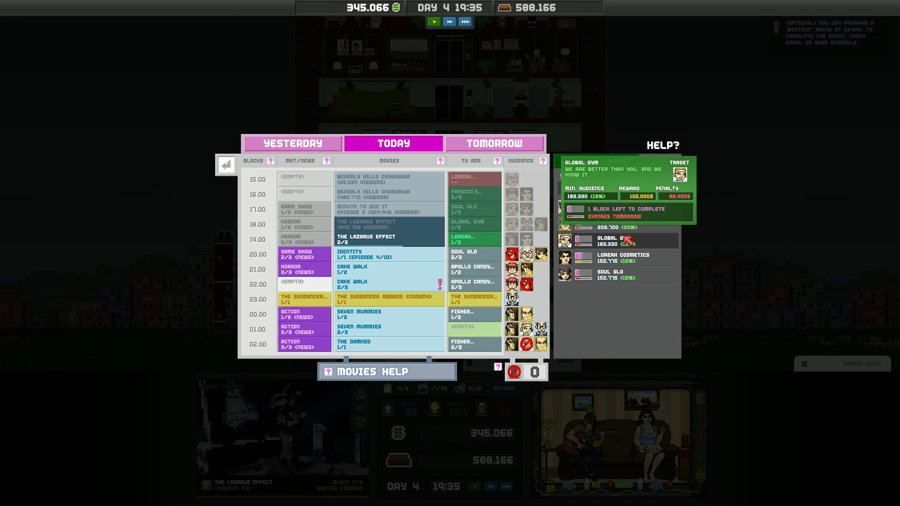
drag(545, 304, 478, 330)
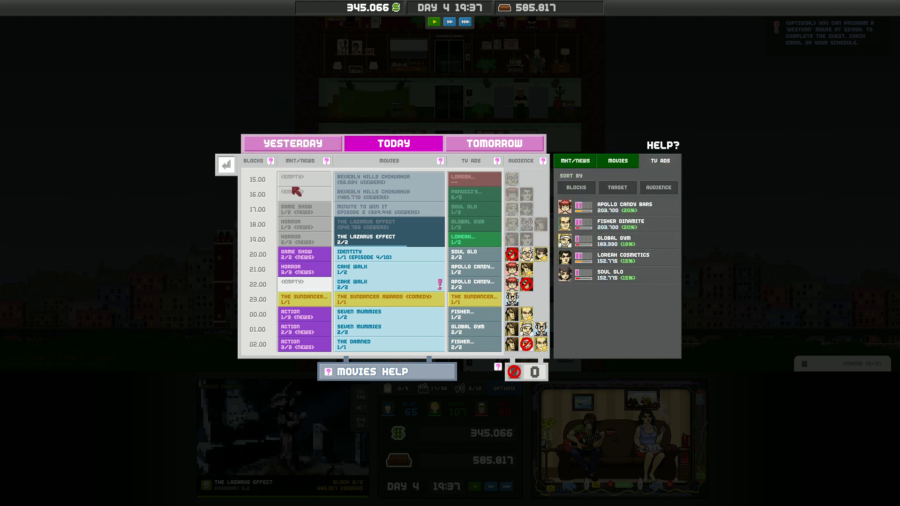
click(226, 167)
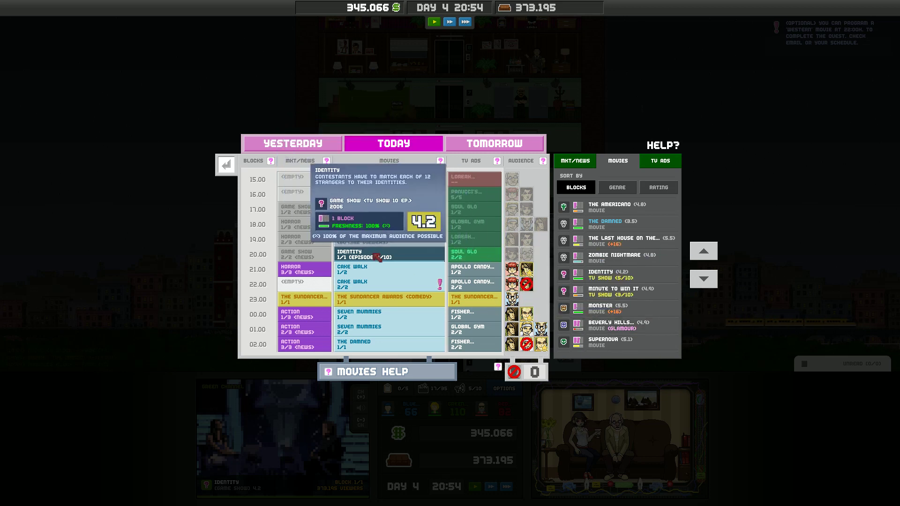
mouse_move(385, 269)
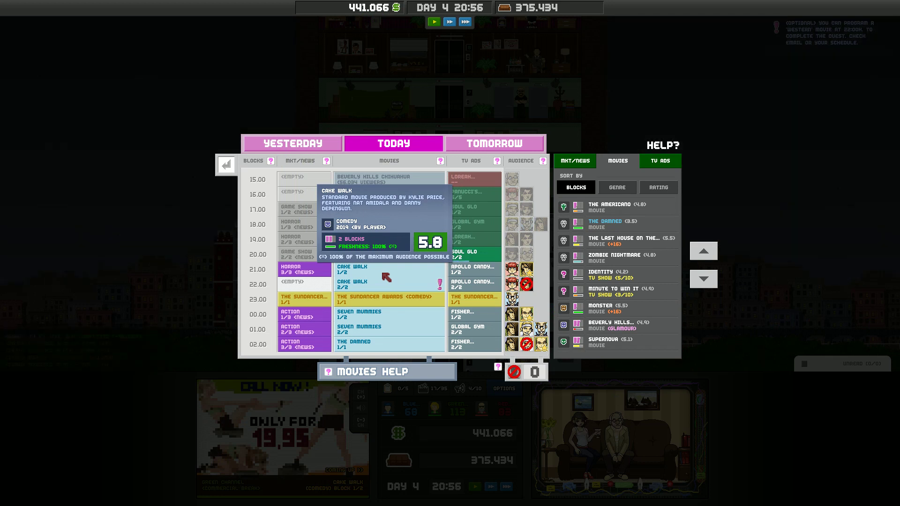
Step: Close the schedule and fast-forward until Cake Walk airs at 21:43
click(227, 167)
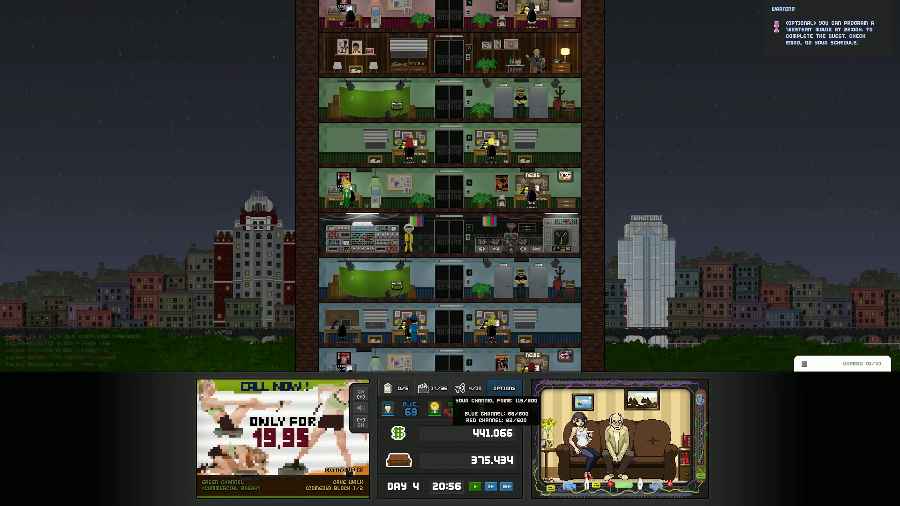
click(492, 486)
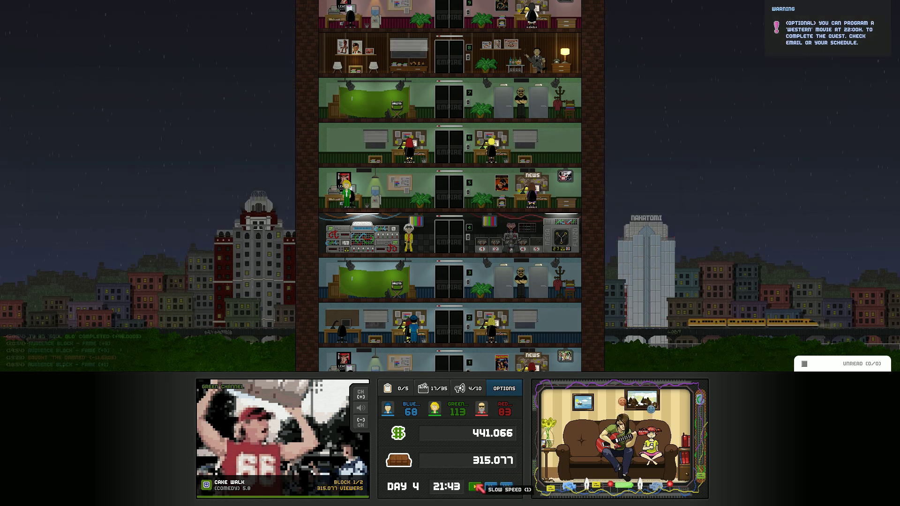
click(476, 487)
key(s)
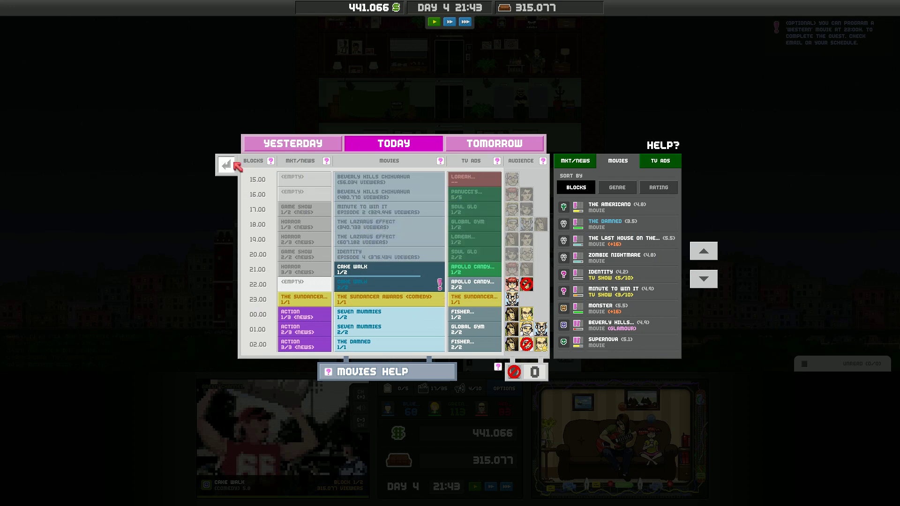
click(575, 161)
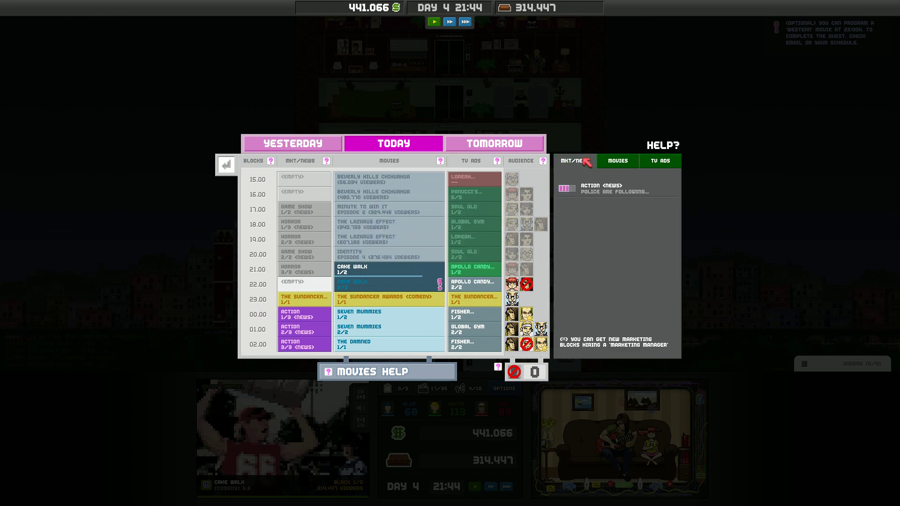
click(657, 161)
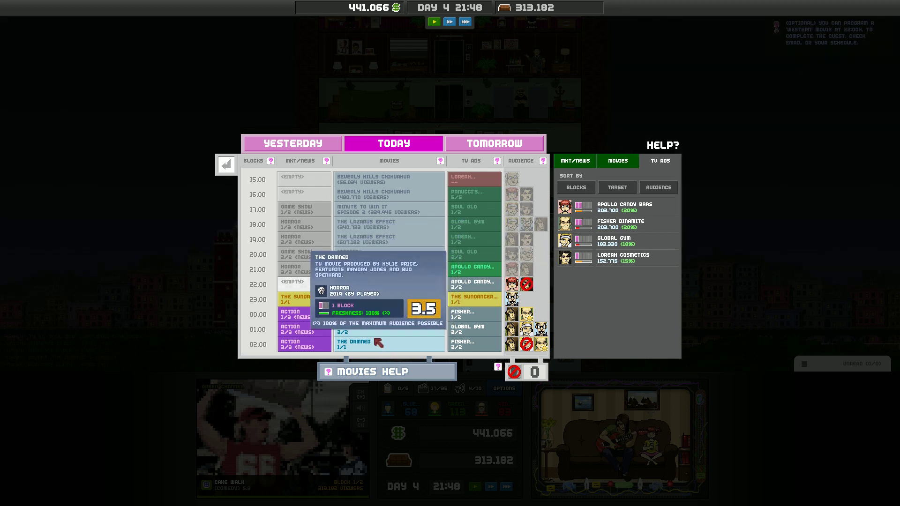
Step: Close the schedule and speed time to about 22:12 as Cake Walk's second block airs
click(225, 165)
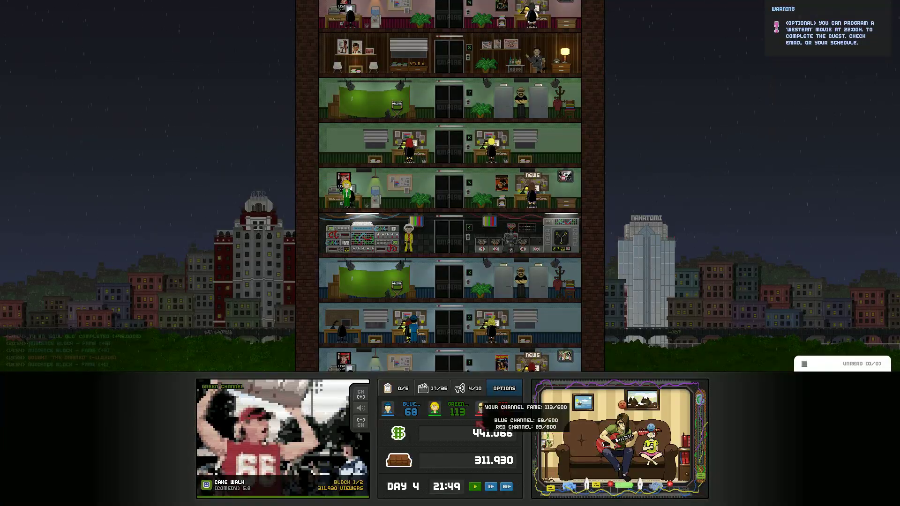
click(508, 487)
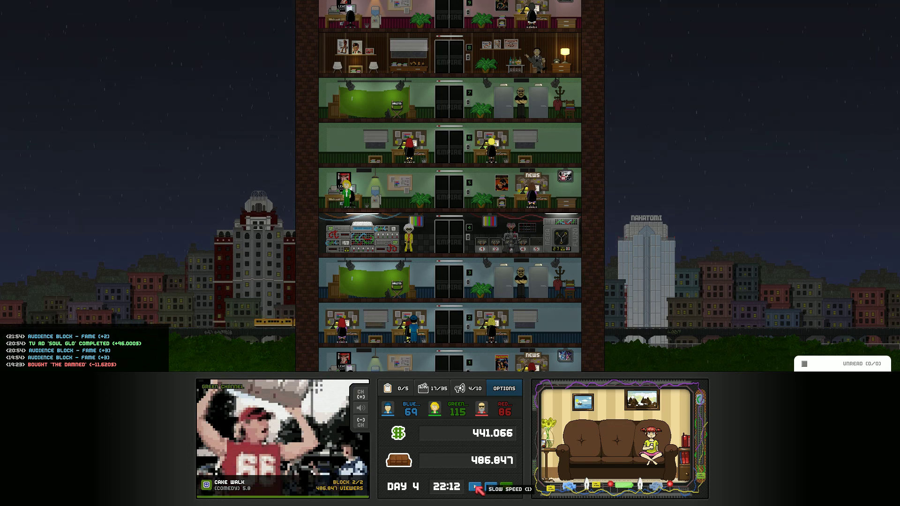
click(373, 190)
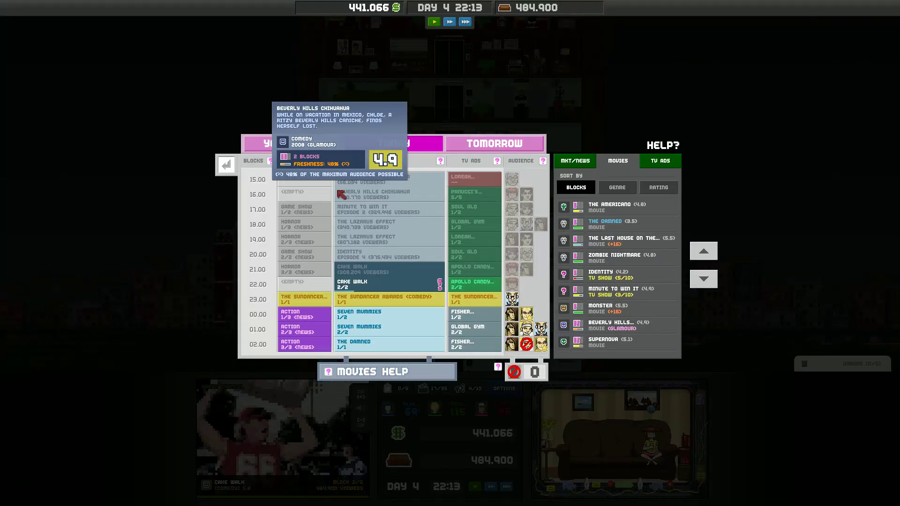
click(660, 160)
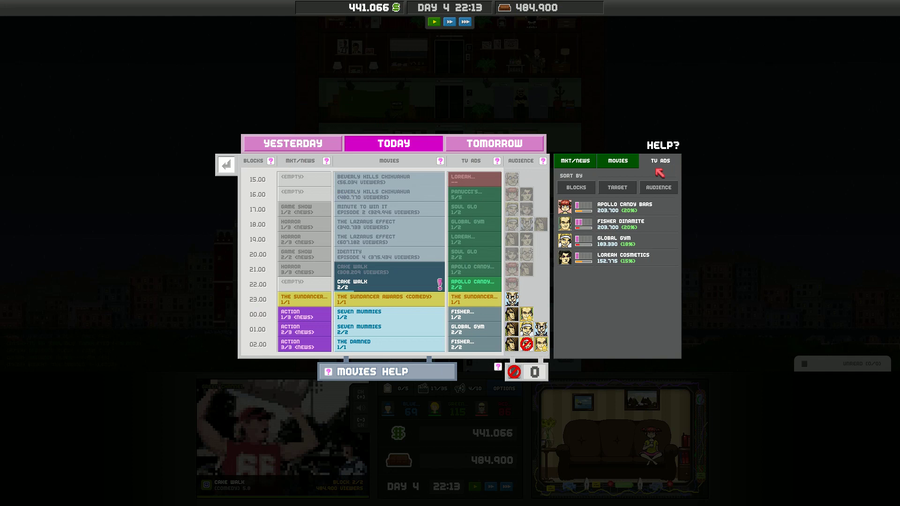
mouse_move(619, 240)
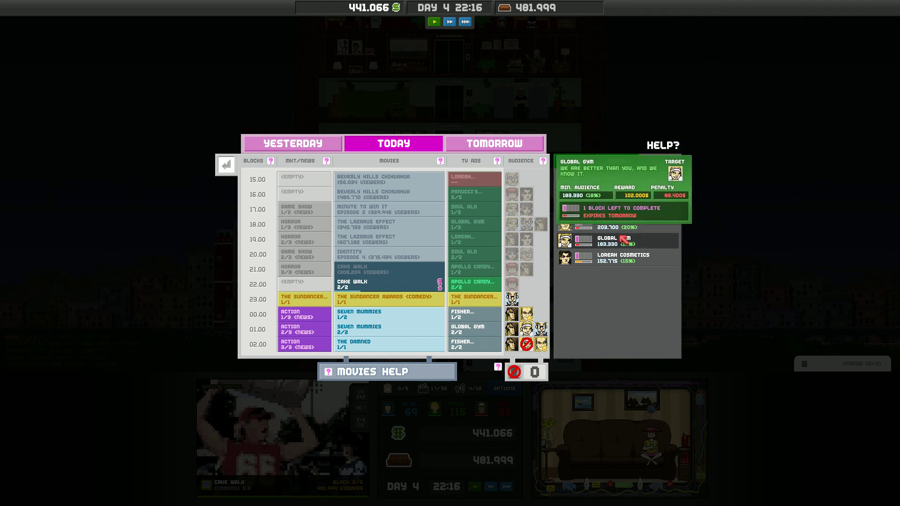
click(226, 164)
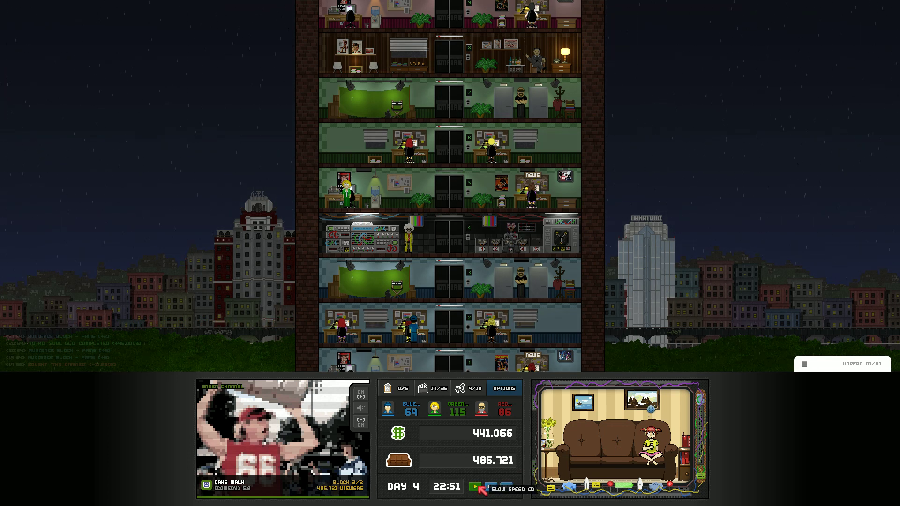
click(487, 489)
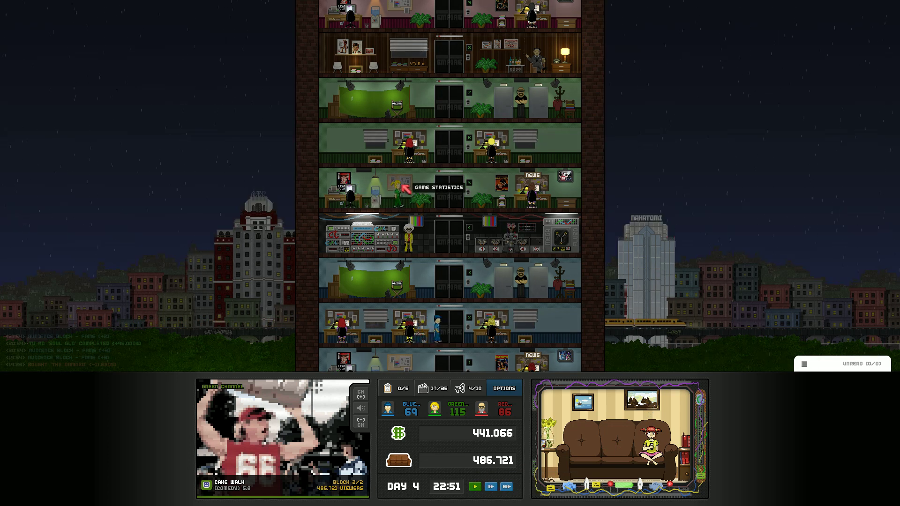
click(406, 187)
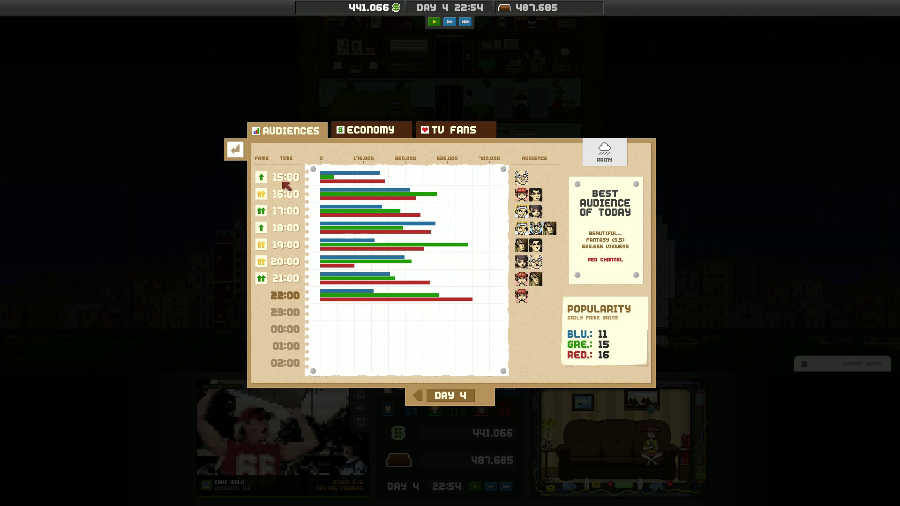
click(235, 149)
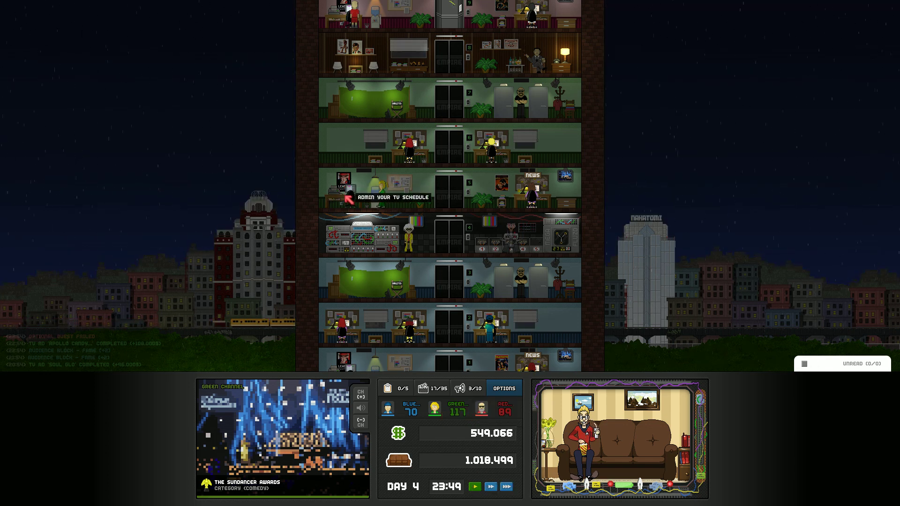
click(366, 193)
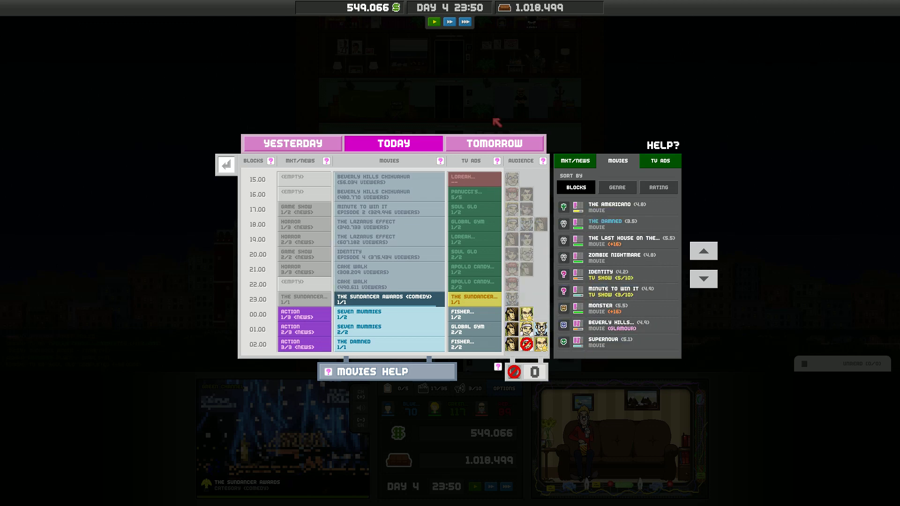
click(494, 142)
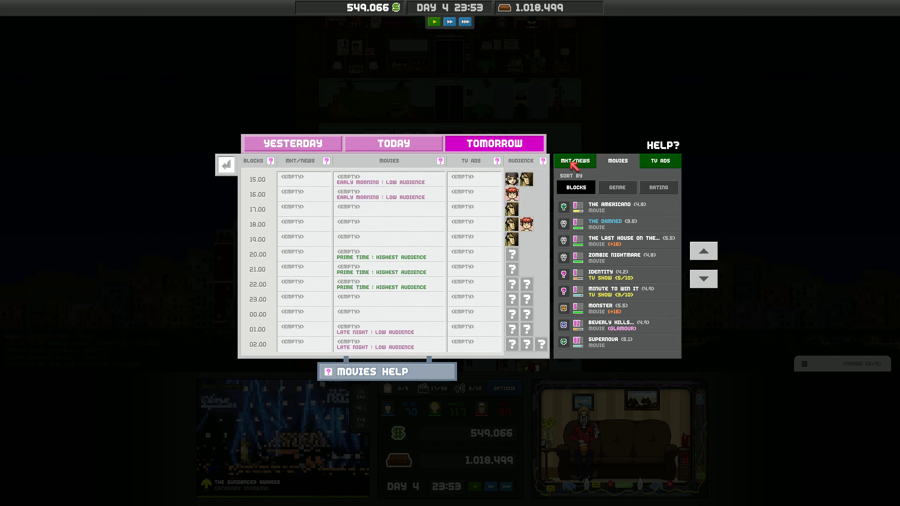
click(576, 163)
click(663, 163)
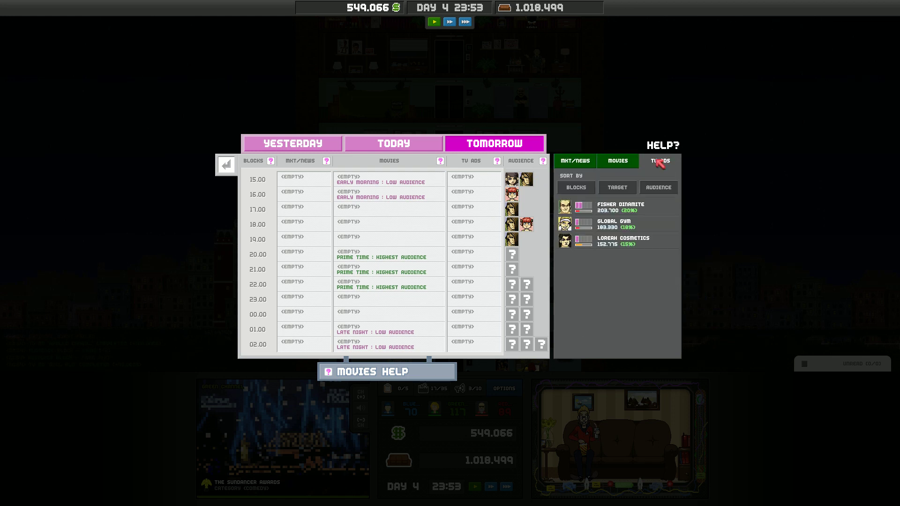
click(618, 161)
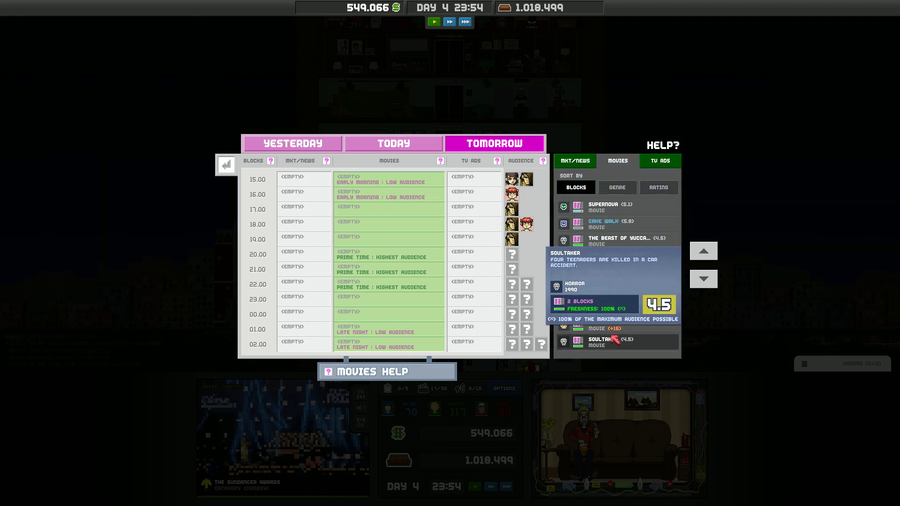
scroll(611, 348, up, 8)
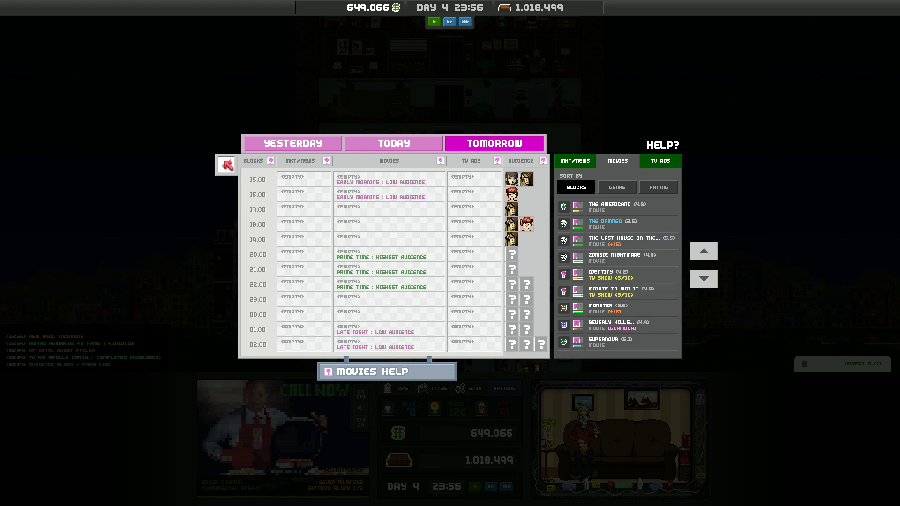
Step: Open the Academy Representative message and view the comedy Sundancer Awards winners
click(227, 170)
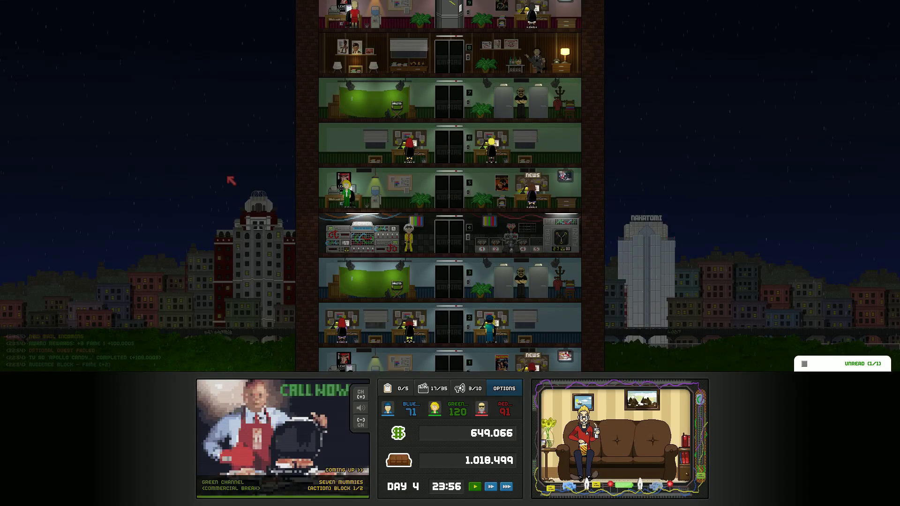
click(828, 363)
click(837, 290)
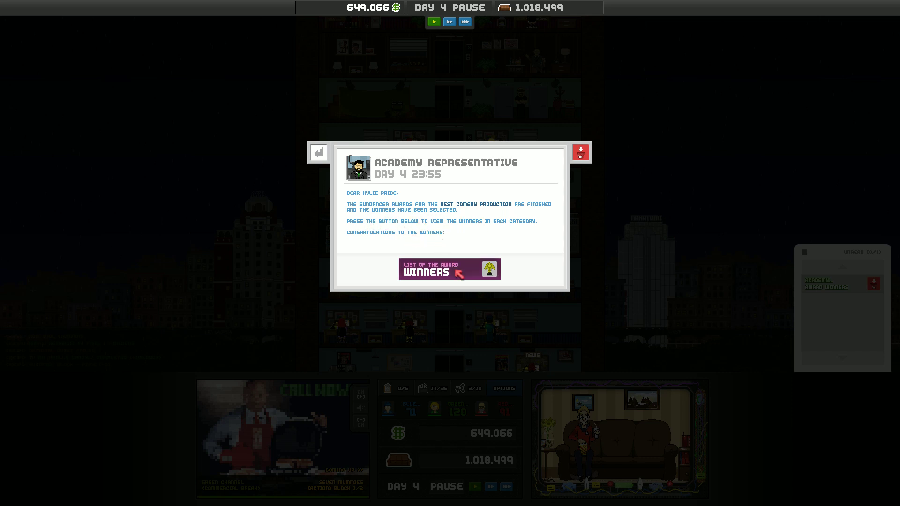
click(458, 273)
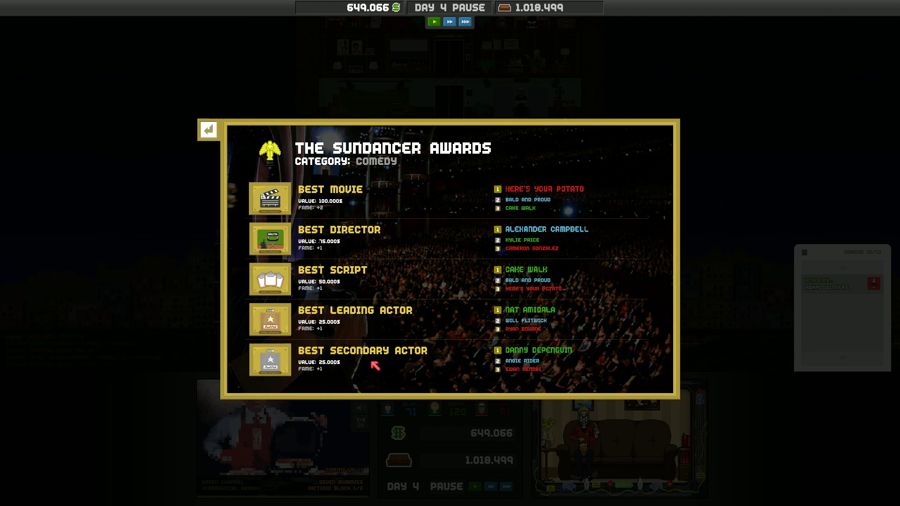
Step: Dismiss the award results and message, then open and leave the pause menu
click(209, 130)
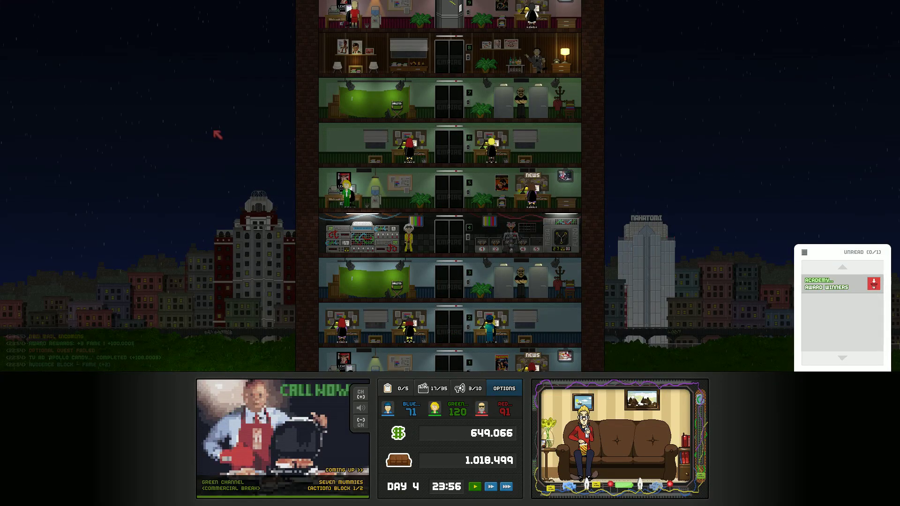
click(873, 284)
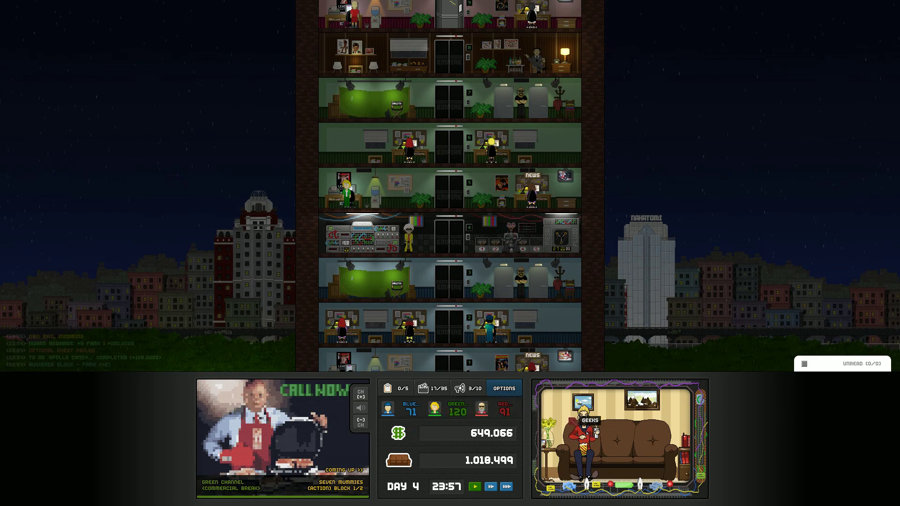
click(503, 388)
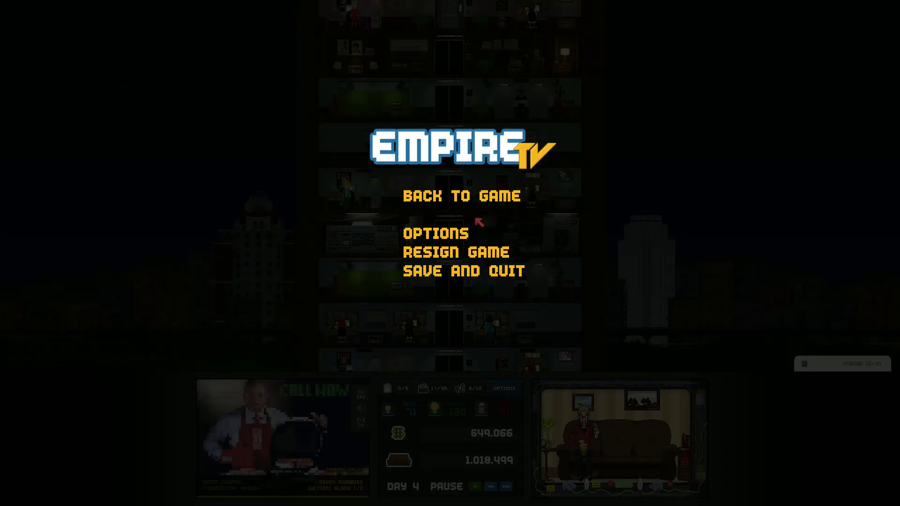
click(464, 198)
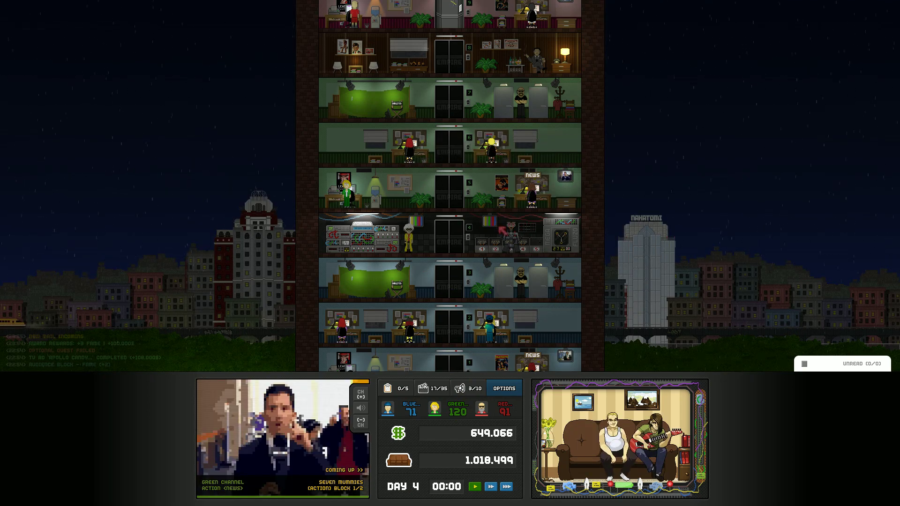
Step: Glance at today's schedule, then speed the clock up and back down
click(387, 208)
mouse_move(360, 283)
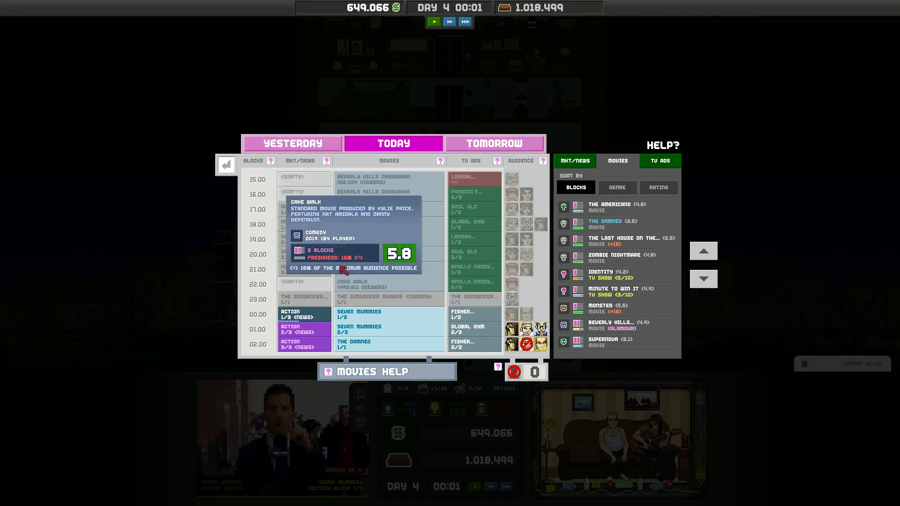
click(226, 165)
click(506, 487)
mouse_move(506, 486)
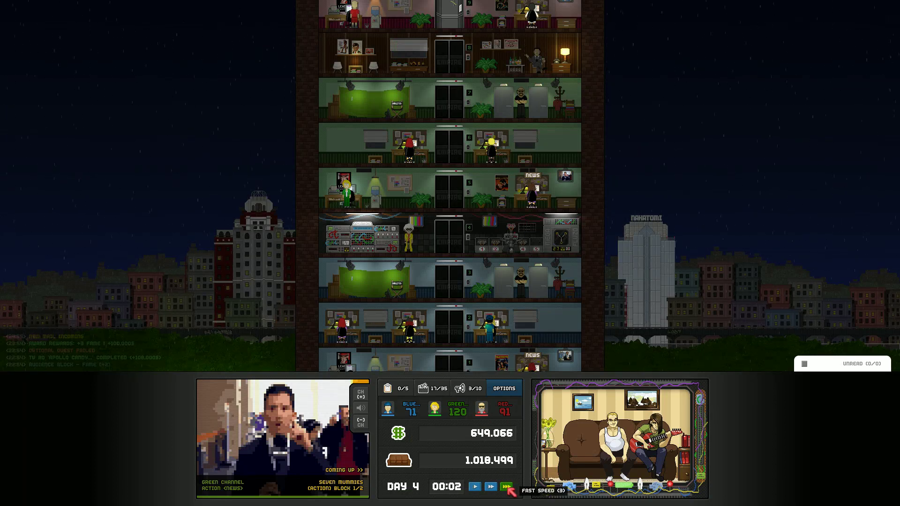
click(480, 489)
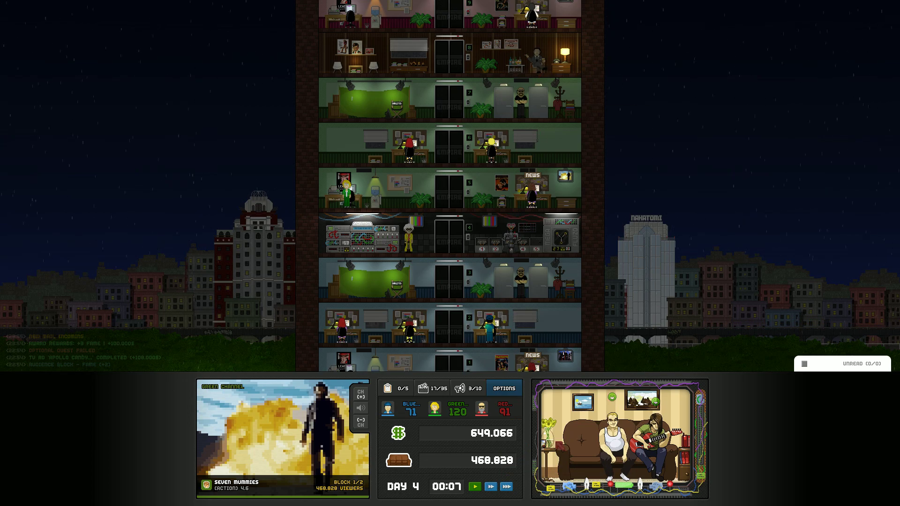
Step: Open the planner and flip between TV Ads, Movies, Today and Tomorrow, ending on Tomorrow
click(355, 196)
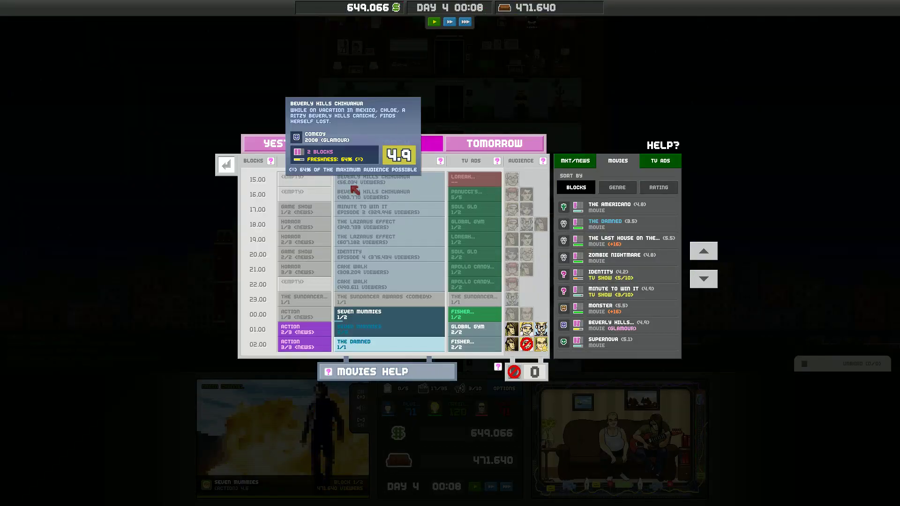
click(660, 160)
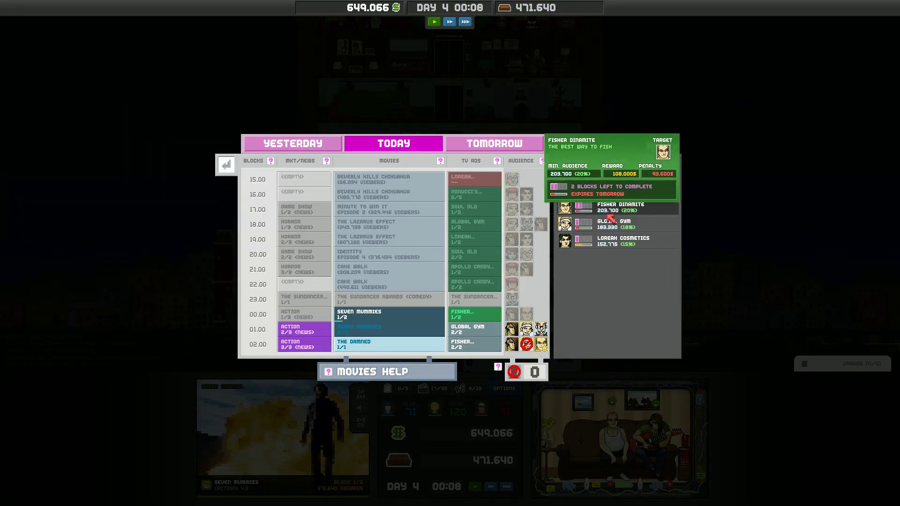
click(493, 143)
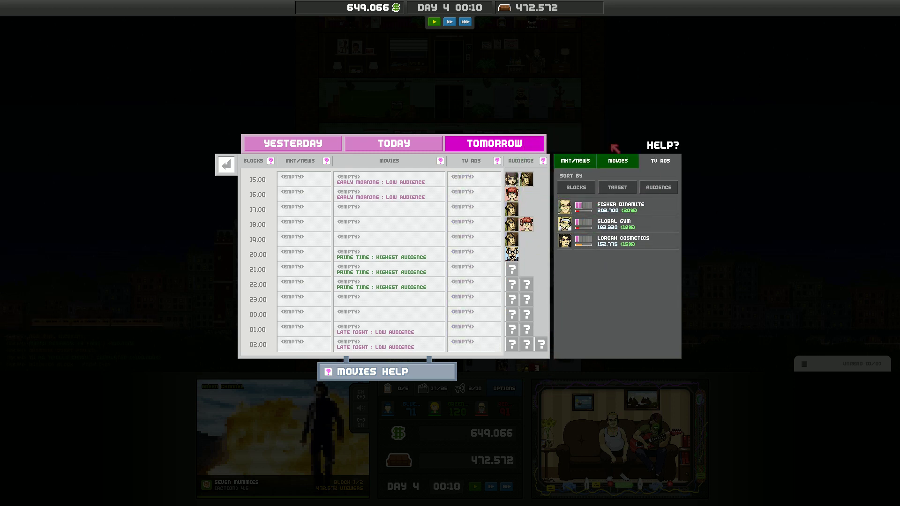
click(613, 162)
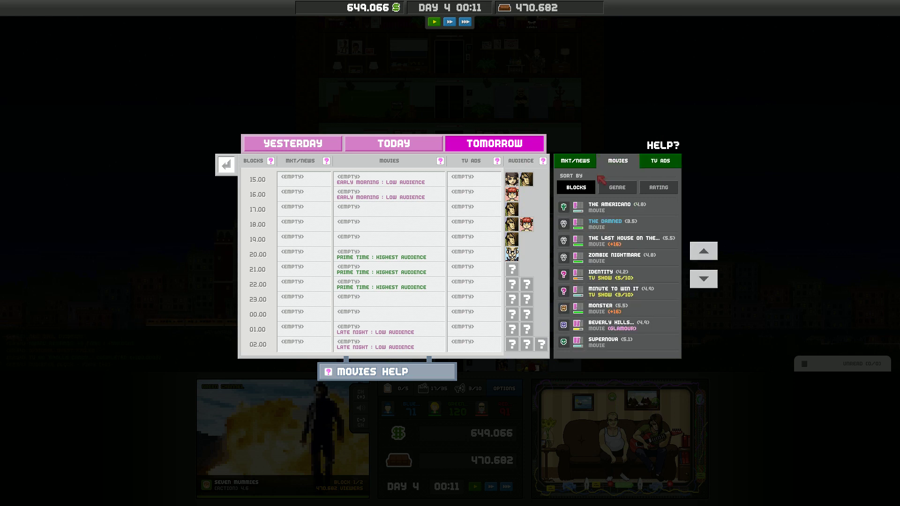
click(394, 144)
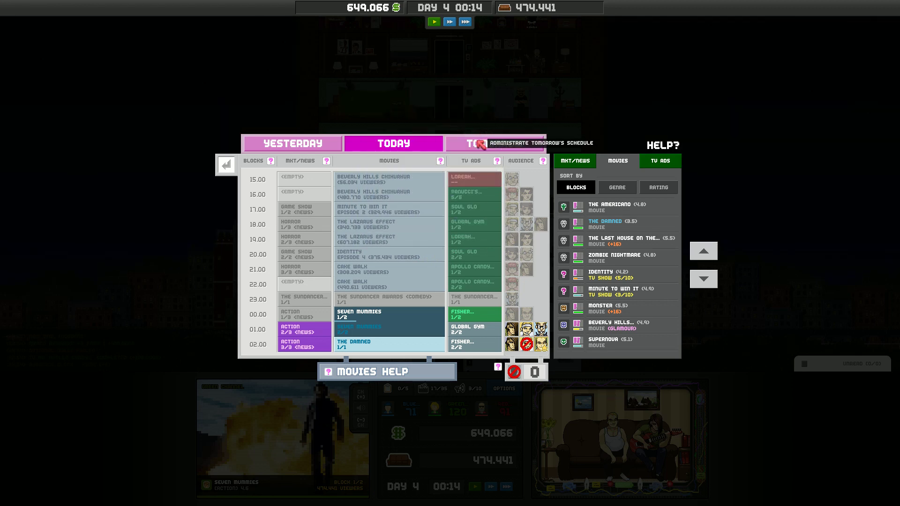
click(492, 143)
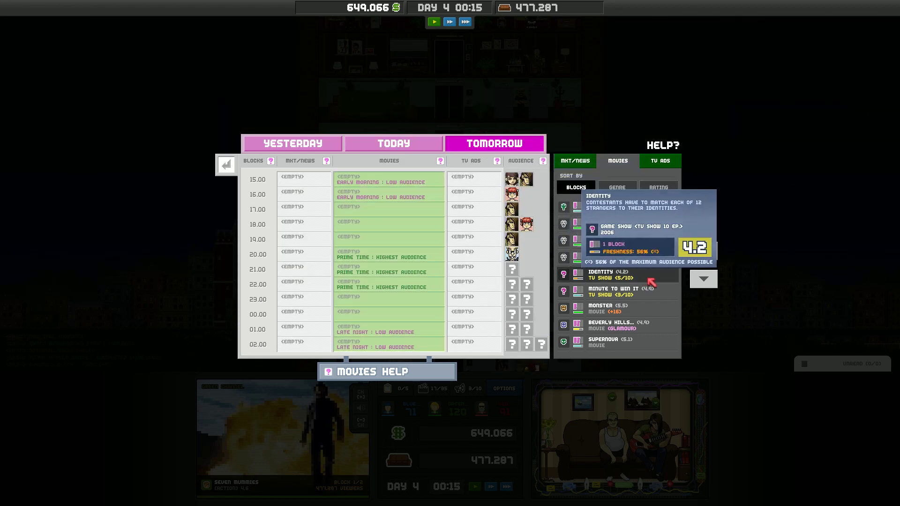
click(405, 143)
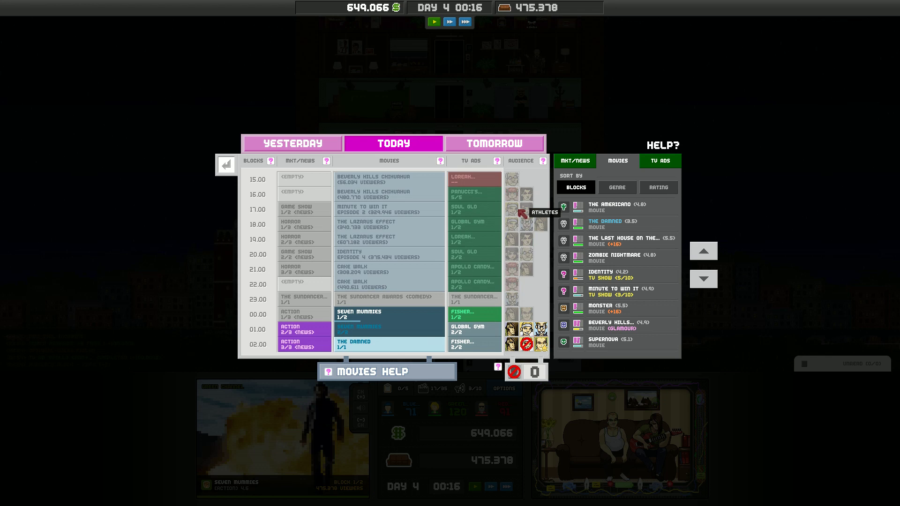
click(507, 143)
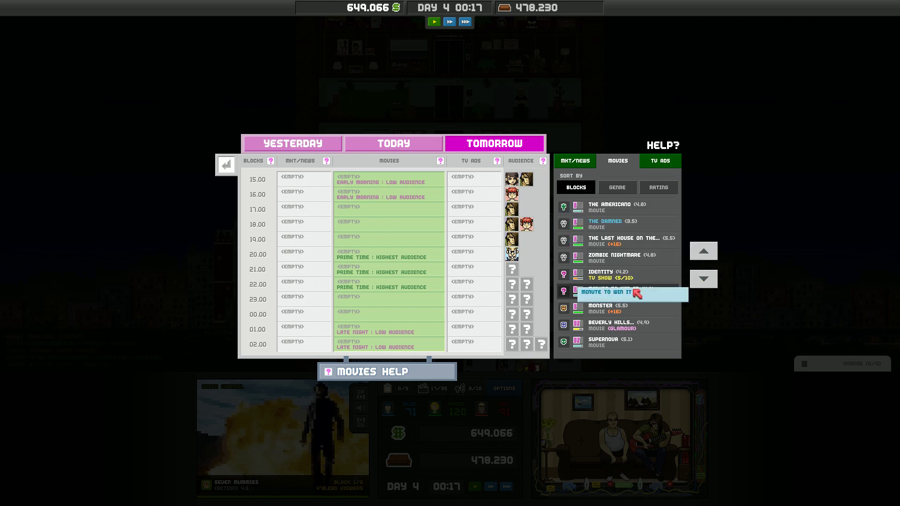
Step: Place Minute to Win It at 15:00 and Daredevil at 18:00 on tomorrow's schedule
drag(618, 292, 396, 178)
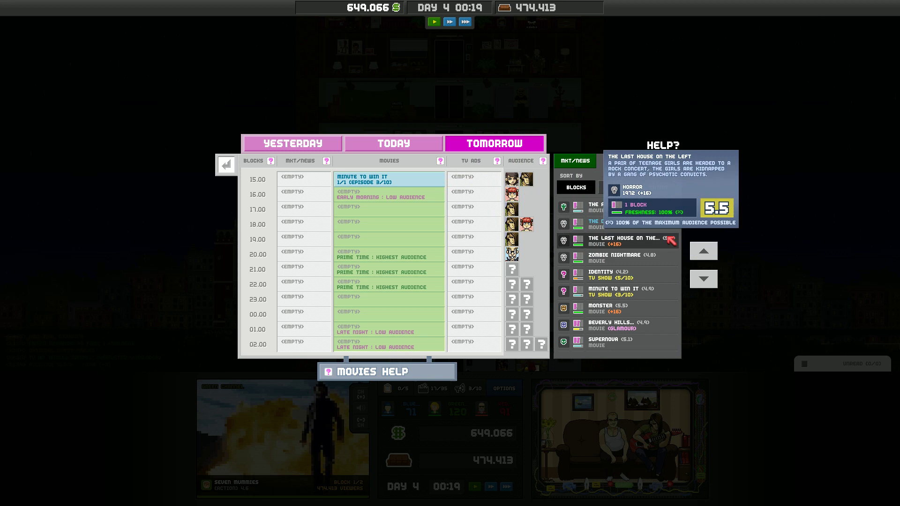
mouse_move(612, 325)
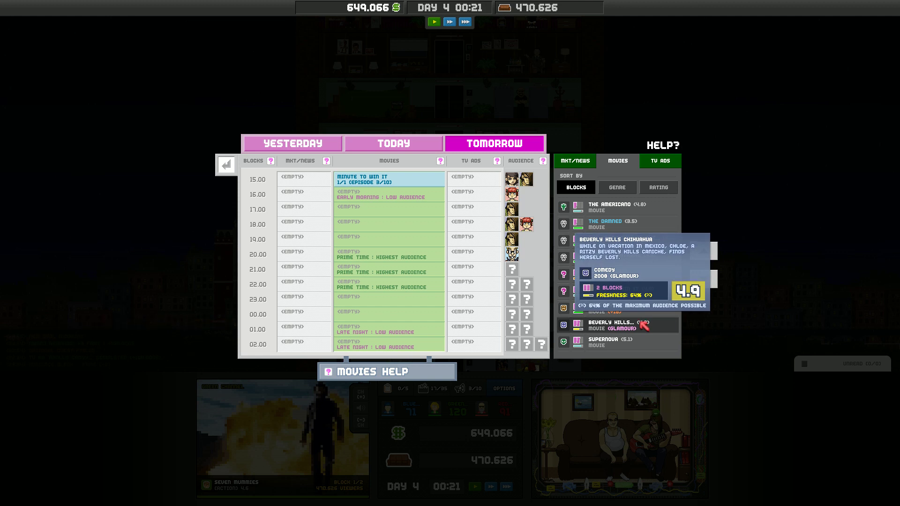
scroll(643, 325, down, 4)
scroll(644, 281, up, 4)
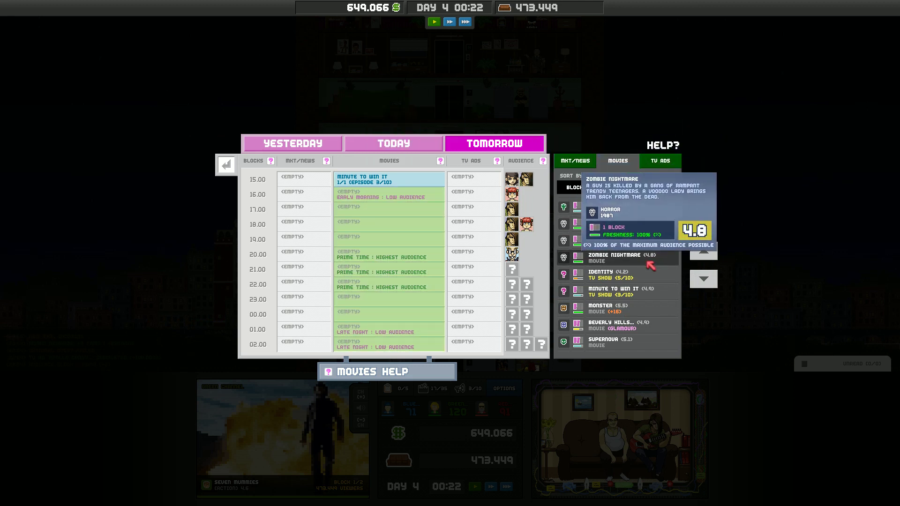
scroll(650, 265, up, 4)
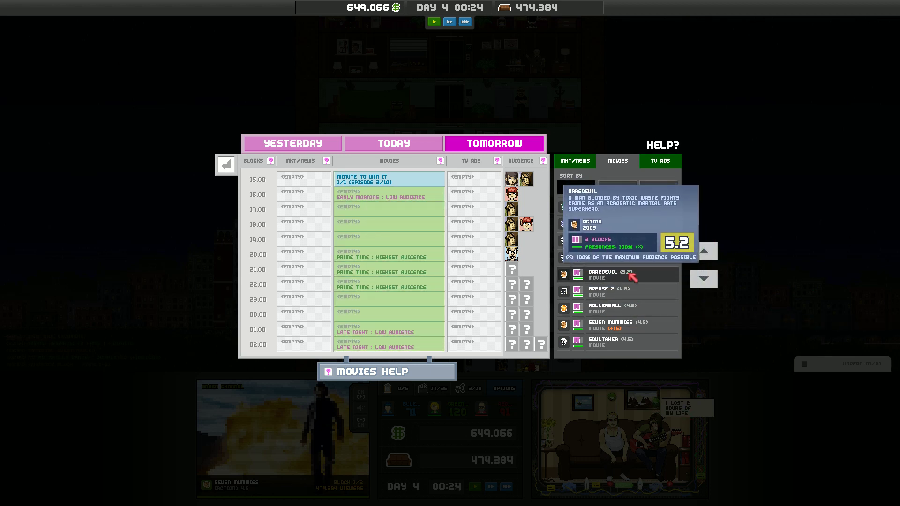
mouse_move(631, 276)
mouse_down()
mouse_move(439, 270)
mouse_move(394, 223)
mouse_up()
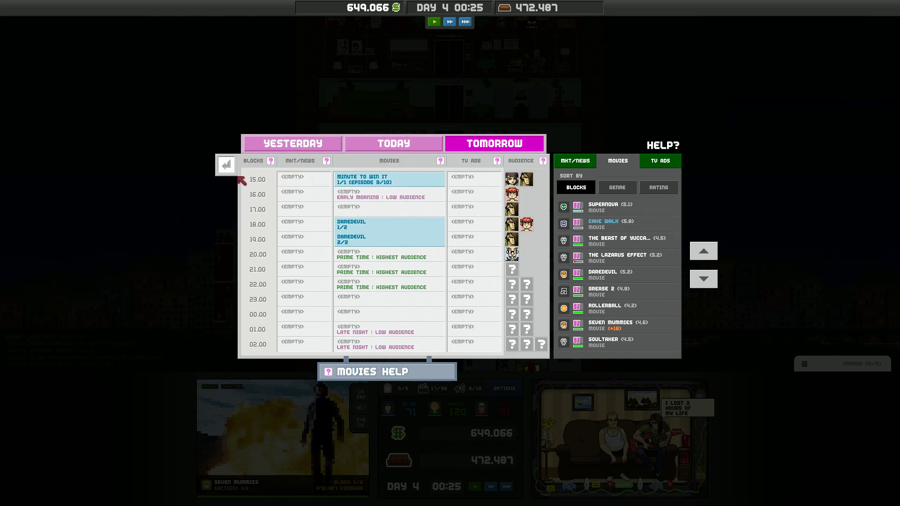
Step: Close the planner, step the clock from fast down to slow, and open Game Statistics
click(226, 165)
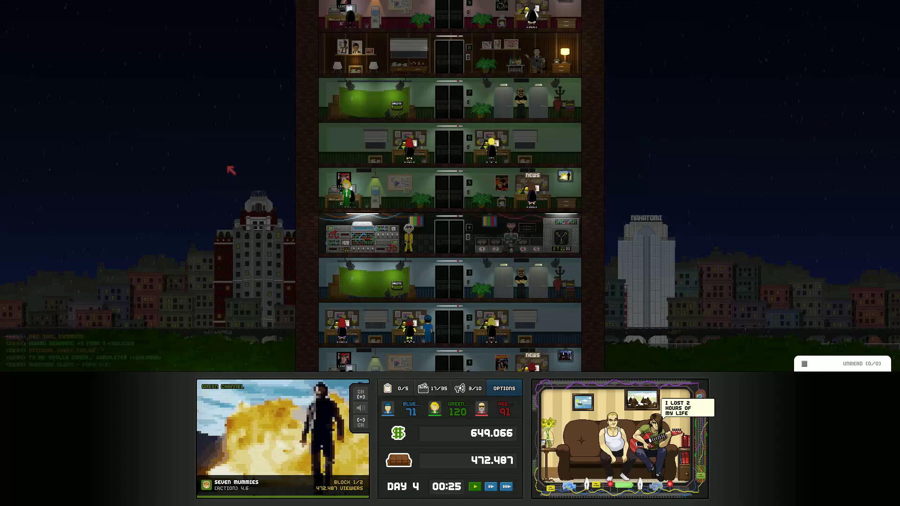
click(506, 486)
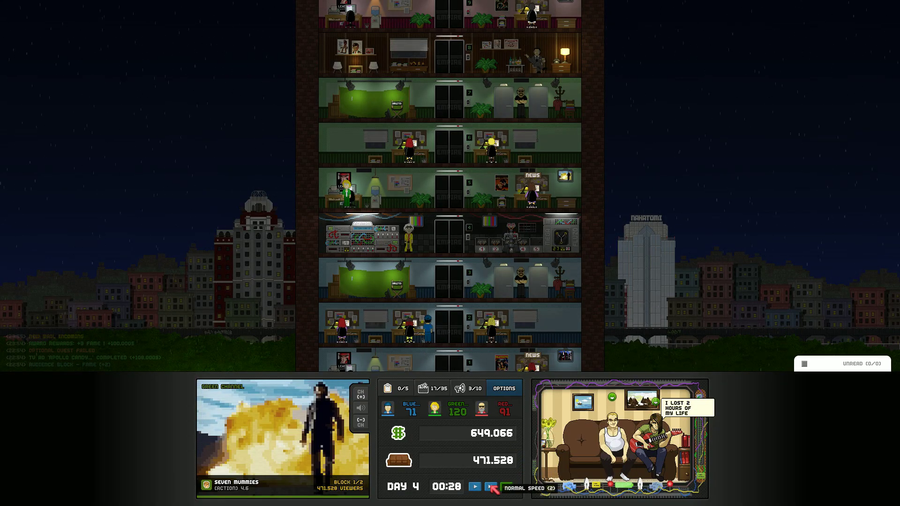
click(491, 486)
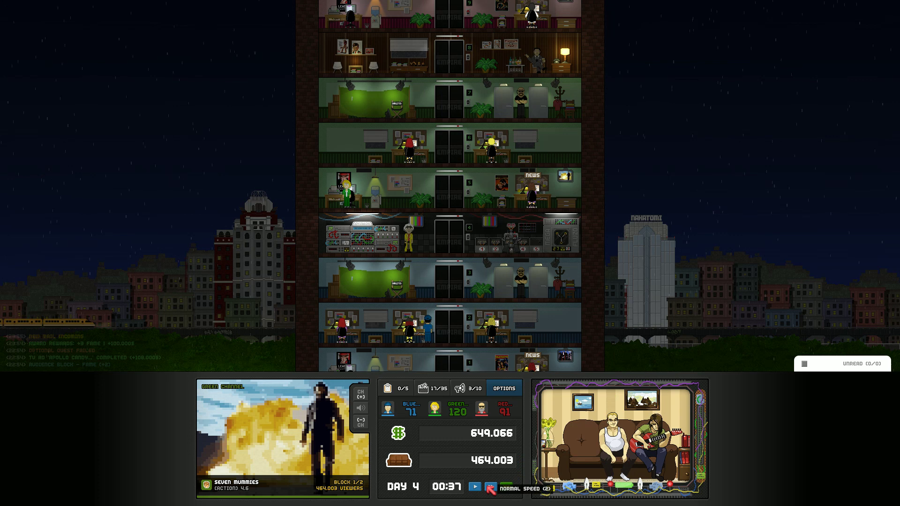
click(492, 488)
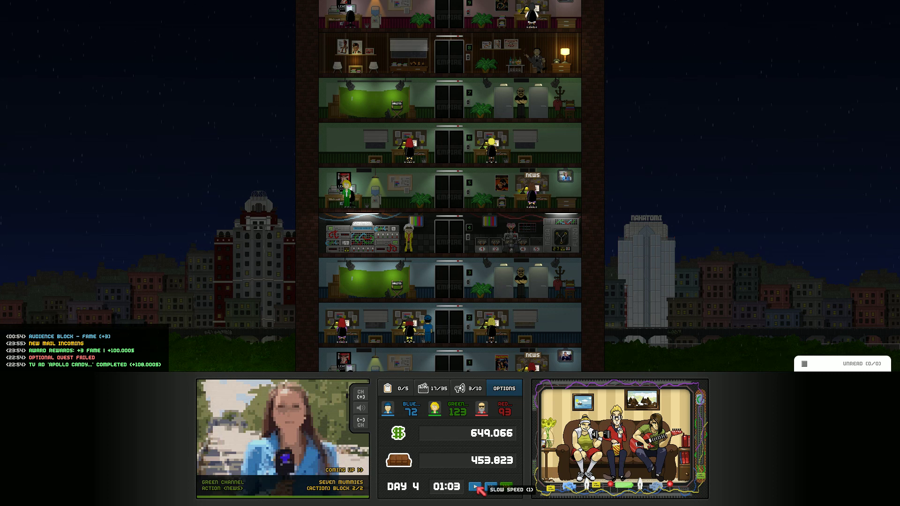
click(480, 488)
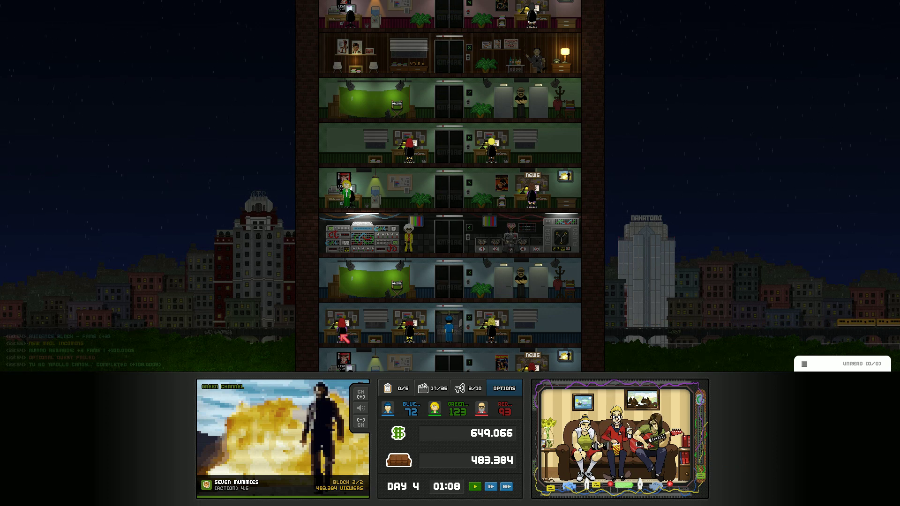
click(411, 196)
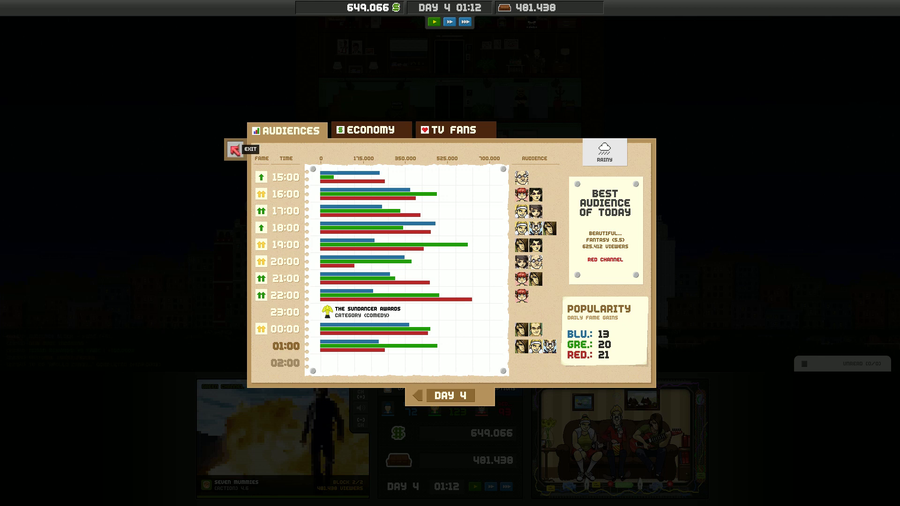
Step: View the TV fans chart, then close the statistics window
click(450, 131)
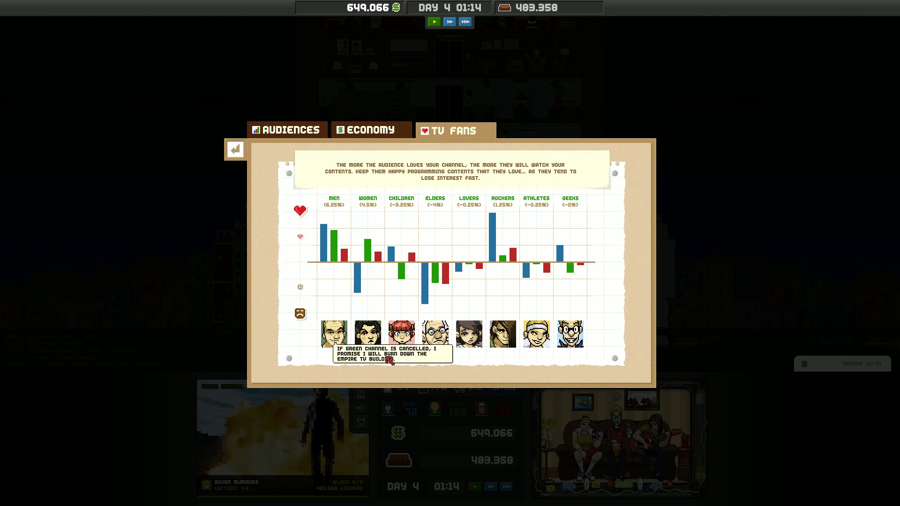
click(235, 149)
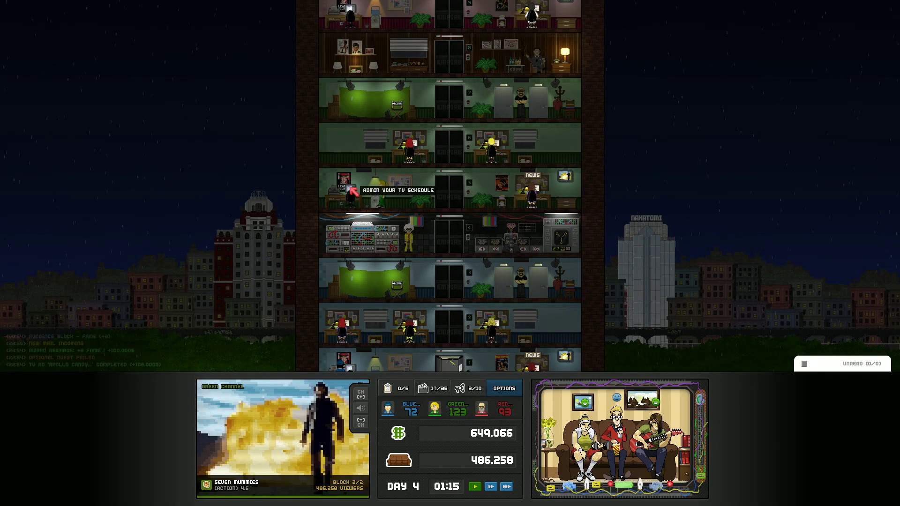
Step: Open tomorrow's schedule and air a Loreah Cosmetics ad at 21:00
key(space)
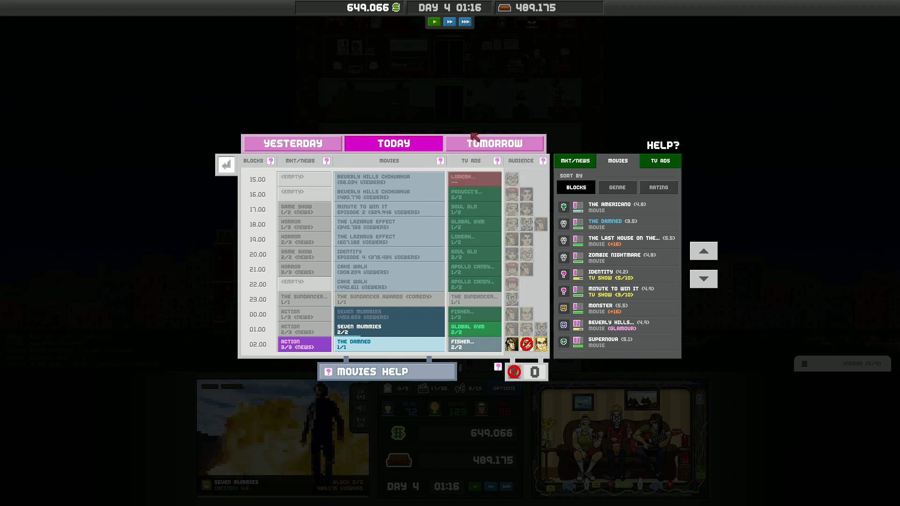
click(492, 144)
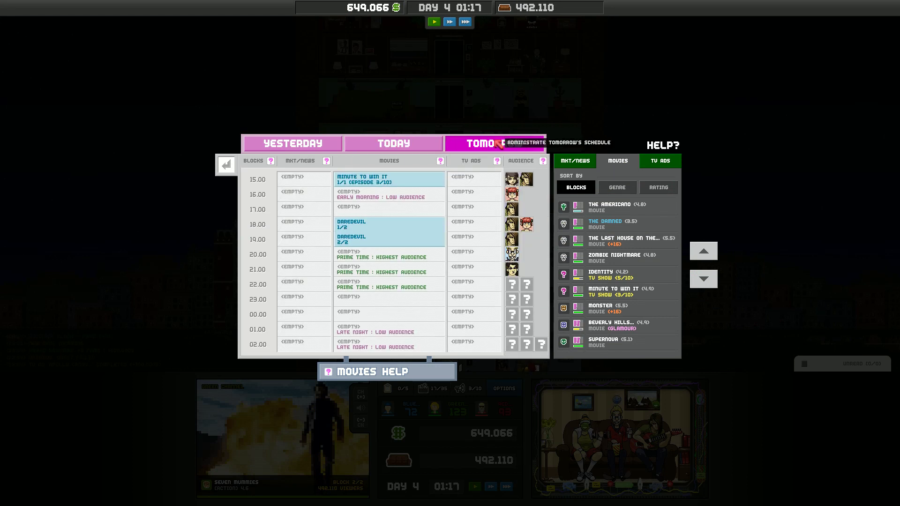
click(660, 161)
drag(629, 244, 474, 269)
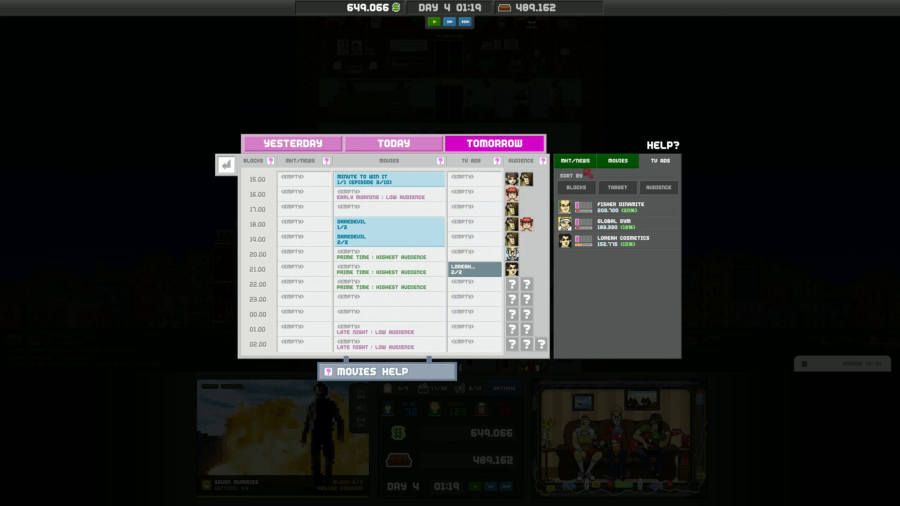
Step: Schedule Identity at 21:00 and The Damned at 20:00 from the owned programmes list
click(575, 161)
click(617, 160)
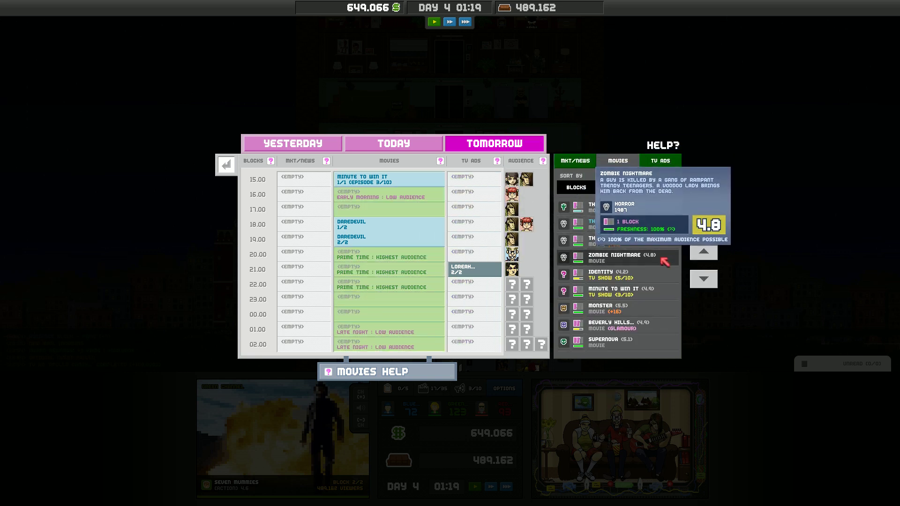
drag(601, 274, 391, 268)
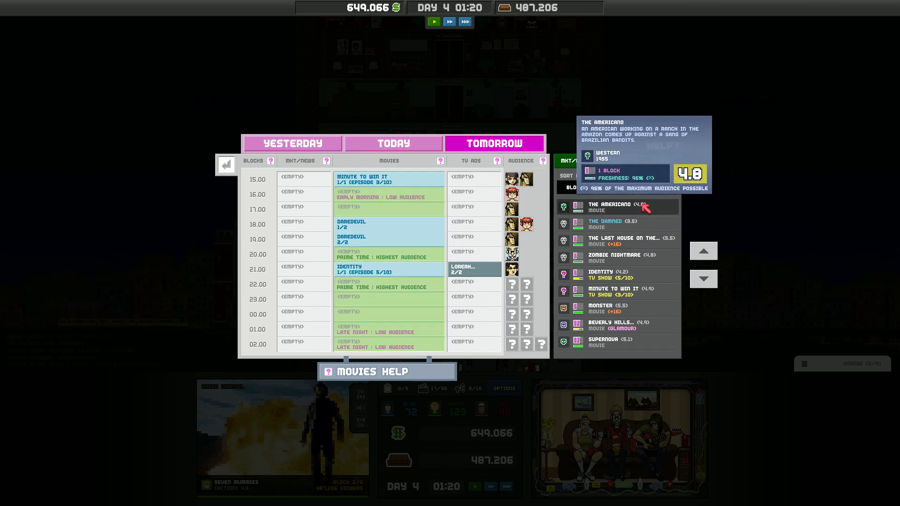
click(646, 206)
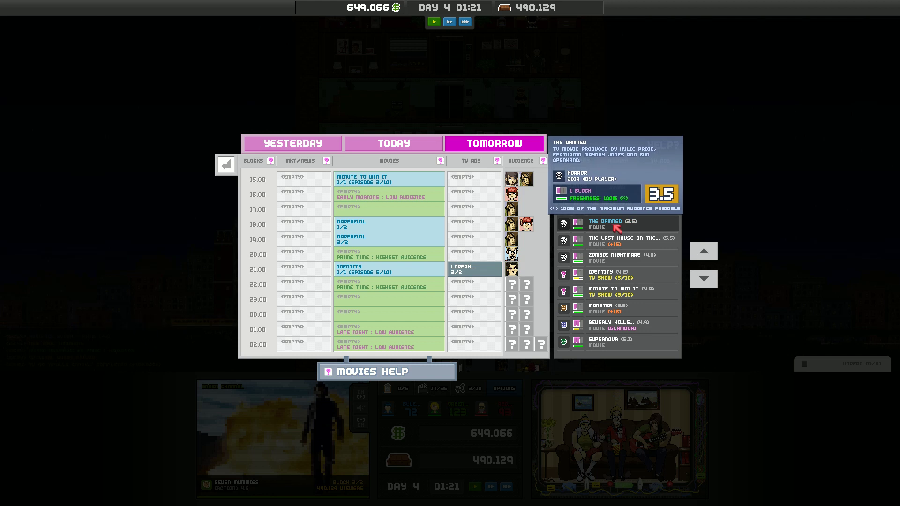
drag(617, 227, 395, 252)
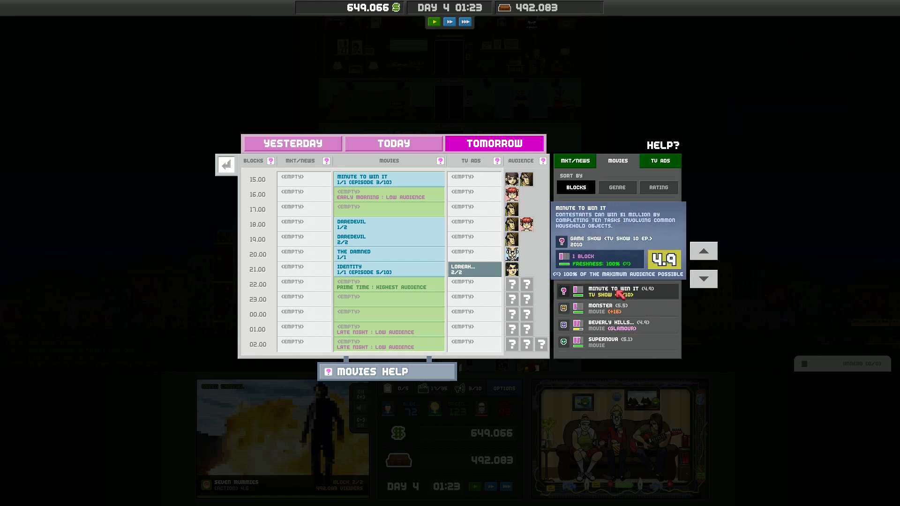
scroll(614, 312, down, 3)
scroll(633, 330, down, 3)
scroll(644, 331, up, 3)
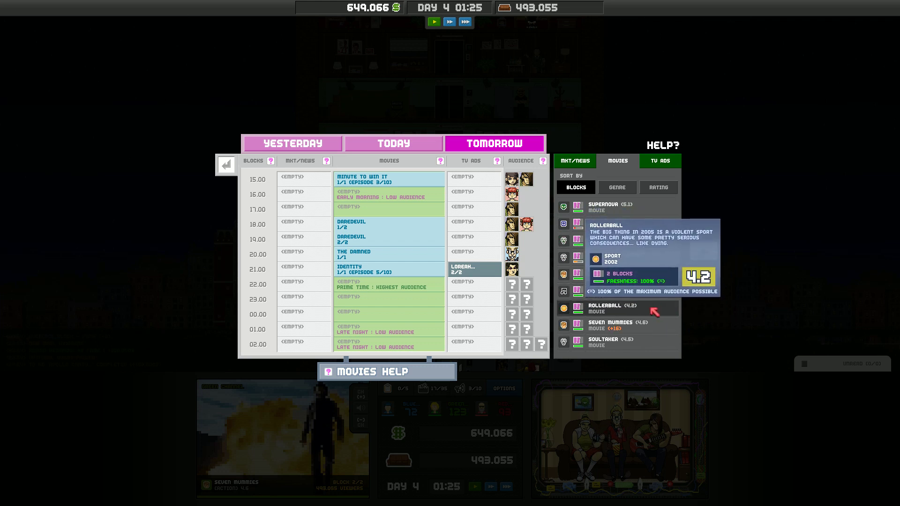
scroll(653, 312, down, 3)
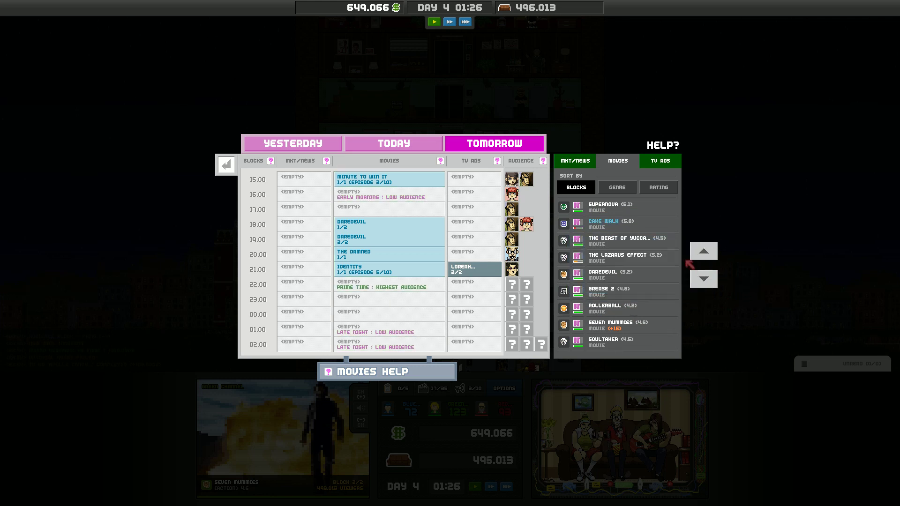
mouse_move(618, 223)
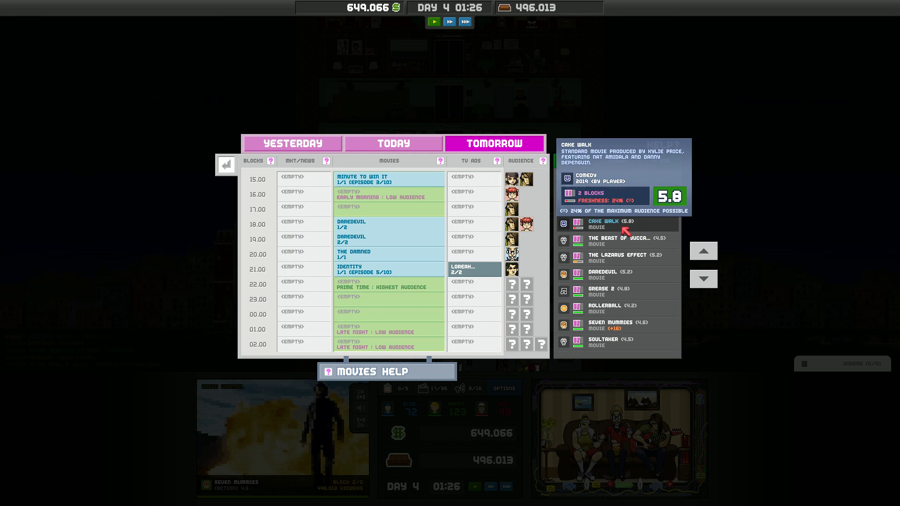
Step: Try The Beast of Yucca Flats at 16:00, remove it again, and close the planner
click(625, 231)
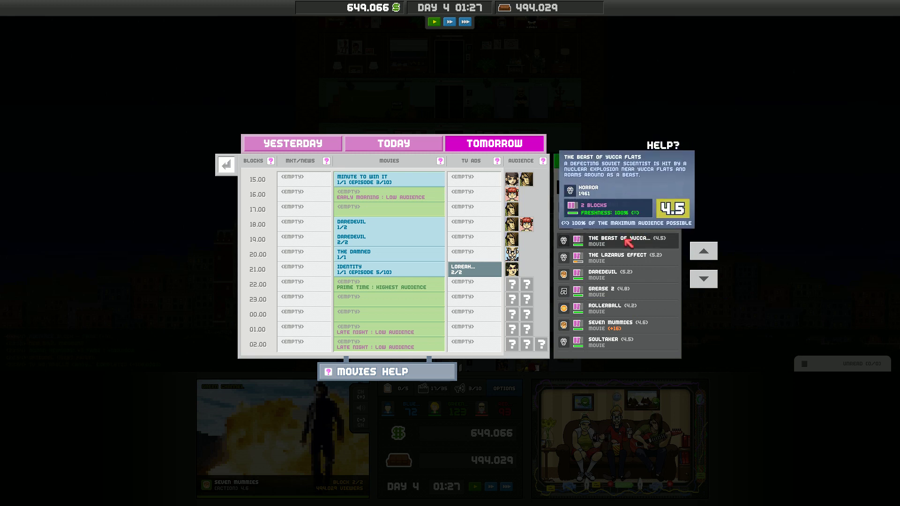
drag(628, 241, 399, 195)
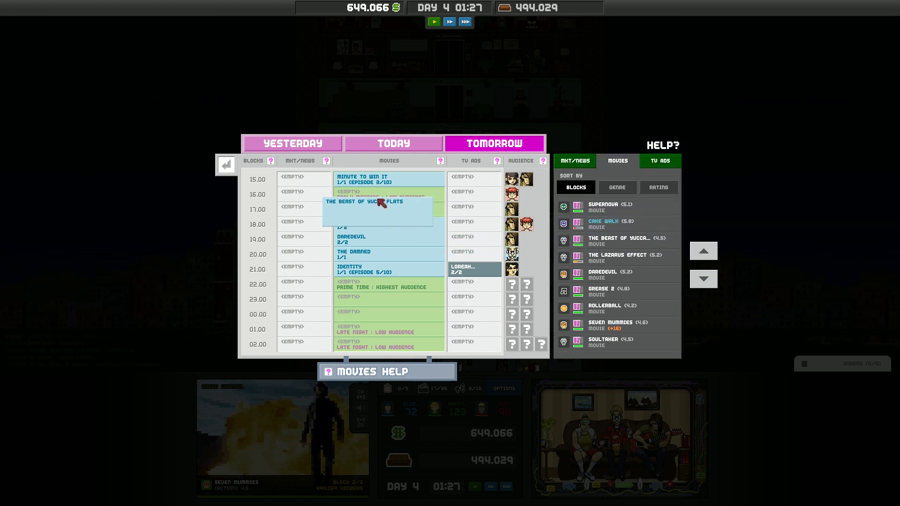
click(399, 194)
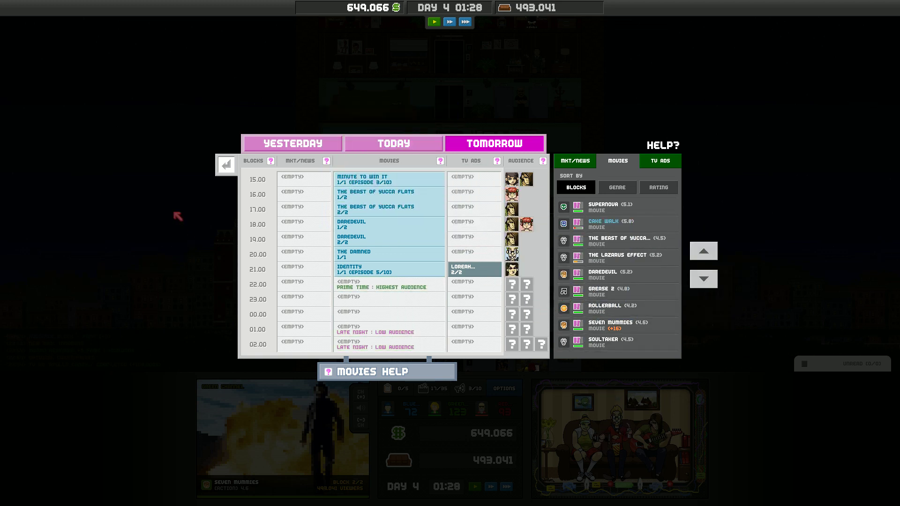
drag(387, 194, 625, 242)
click(626, 243)
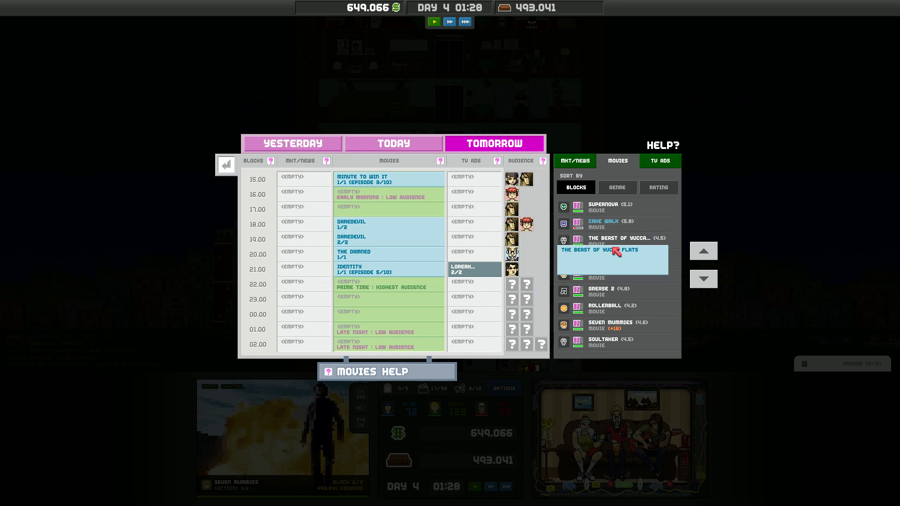
right_click(520, 225)
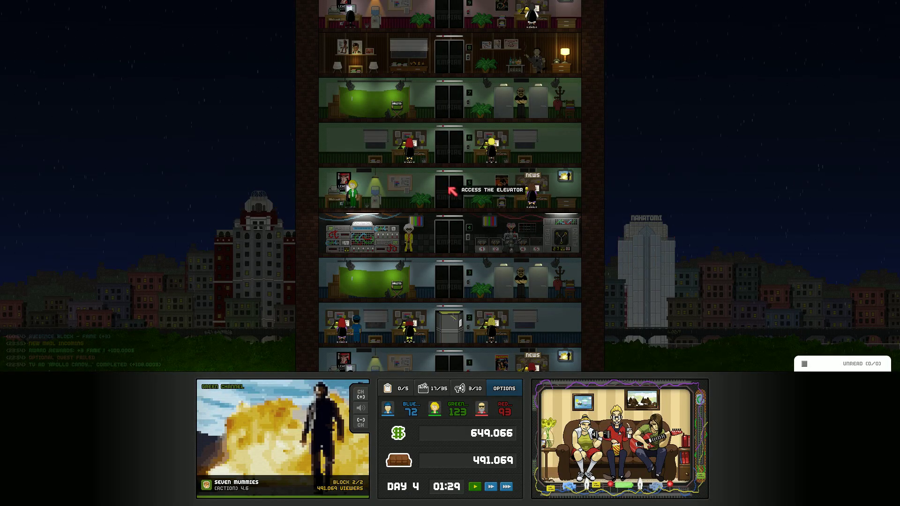
Step: Ride the elevator to the Movie Library (-1) and open Buy/Sell Movies
click(451, 191)
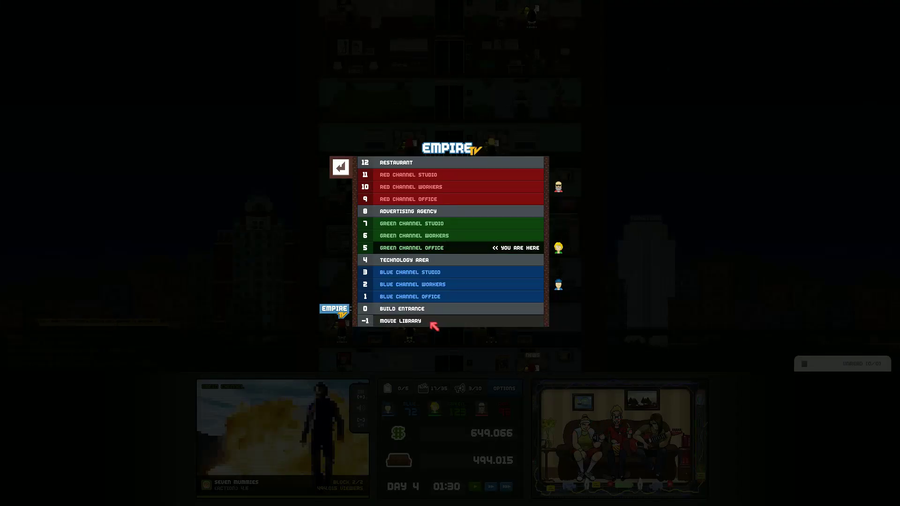
click(450, 309)
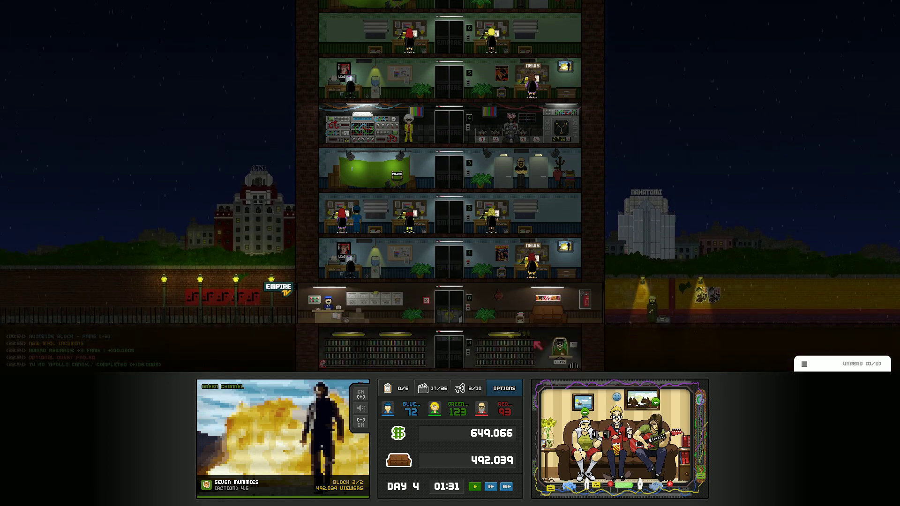
click(562, 349)
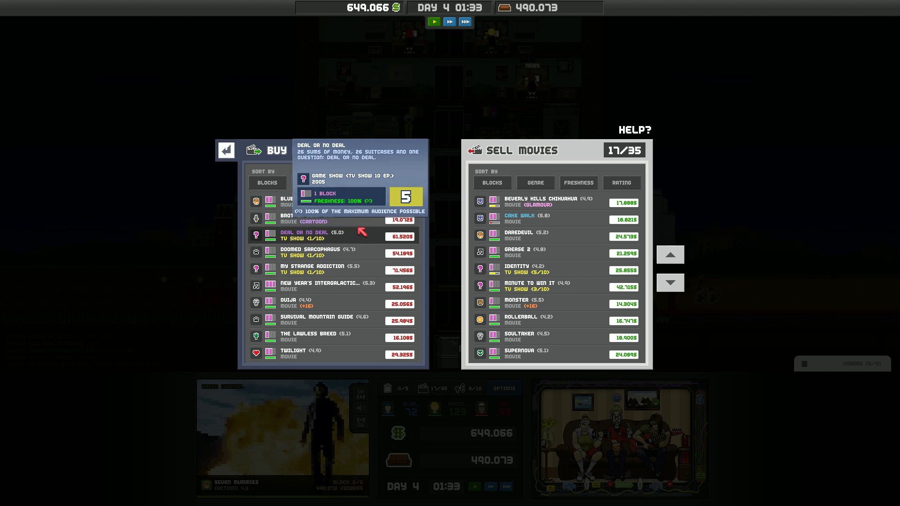
scroll(380, 243, down, 2)
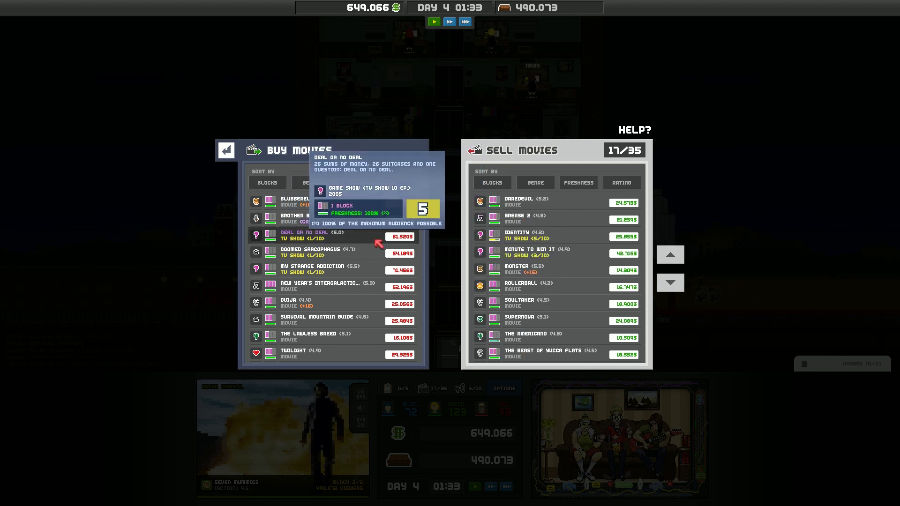
scroll(380, 244, up, 2)
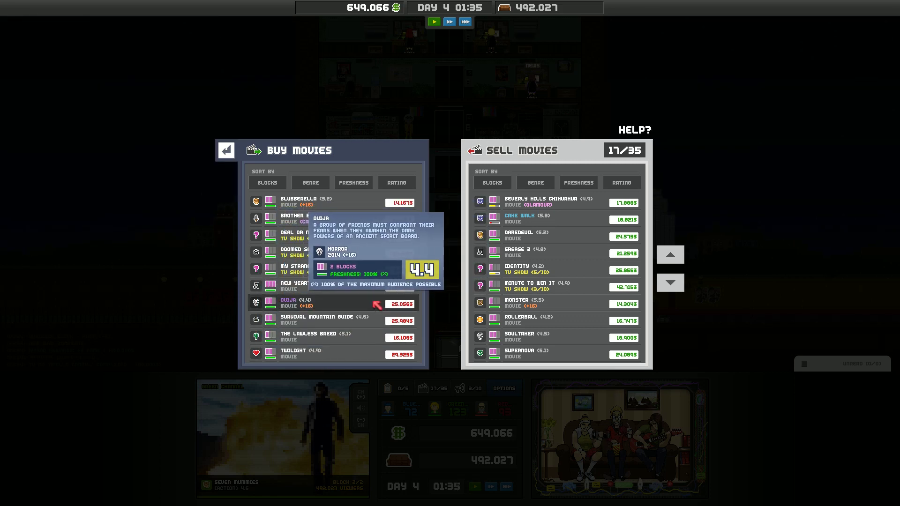
Step: Buy Ouija and Brother Bear (19,072), then leave the movie shop
click(378, 303)
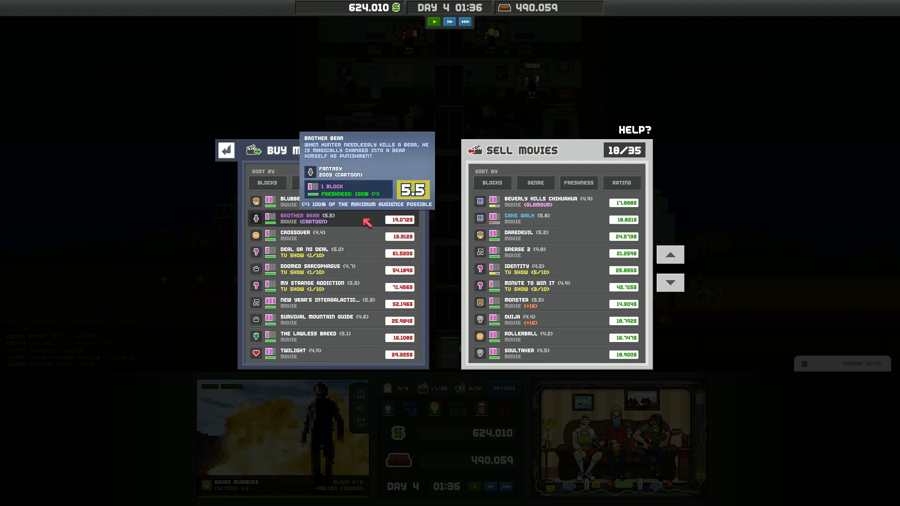
mouse_move(330, 218)
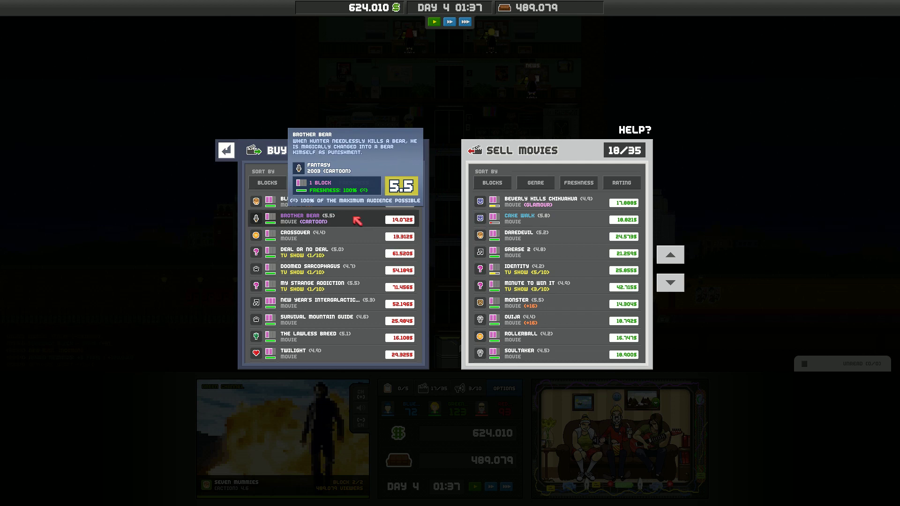
click(357, 221)
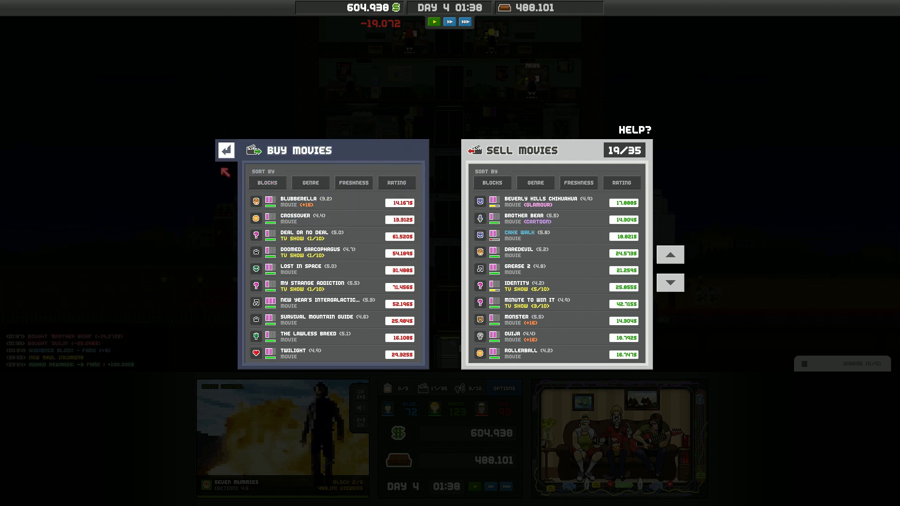
click(226, 150)
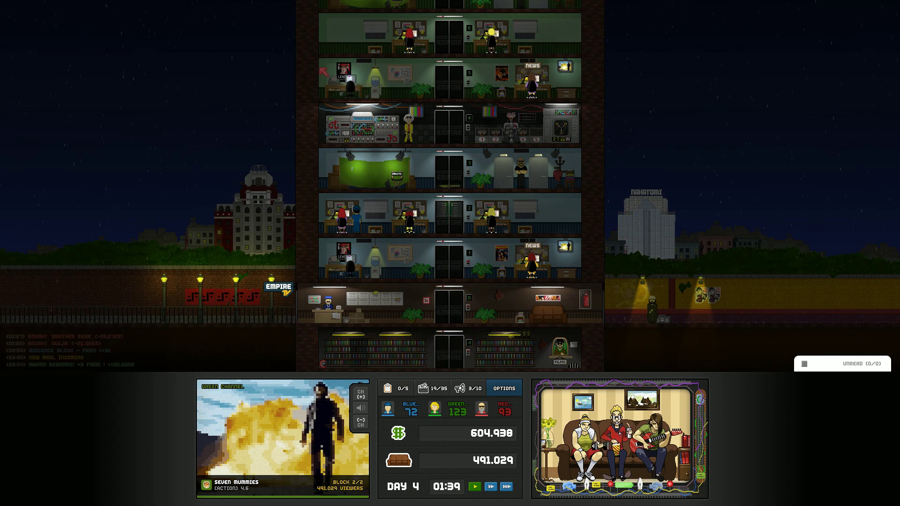
scroll(451, 211, up, 3)
scroll(324, 72, up, 1)
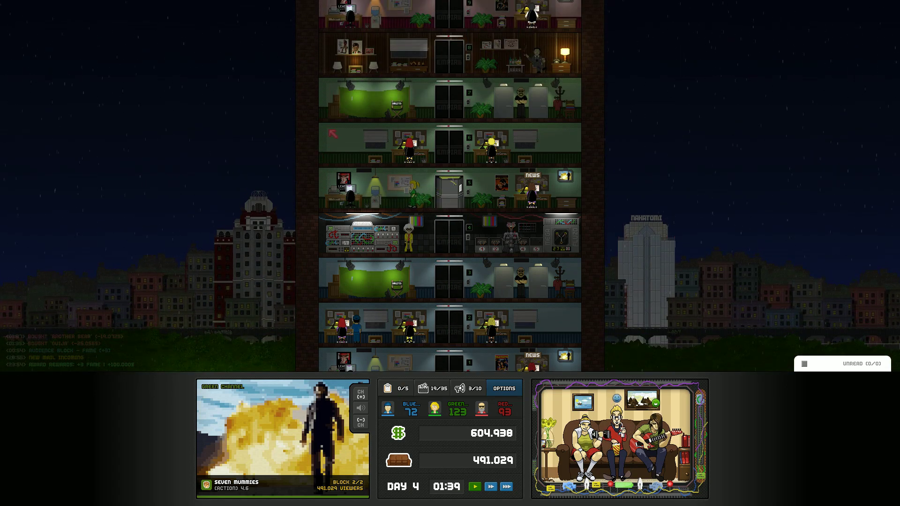
Step: Open tomorrow's schedule and put Brother Bear in the 16:00 slot
key(Tab)
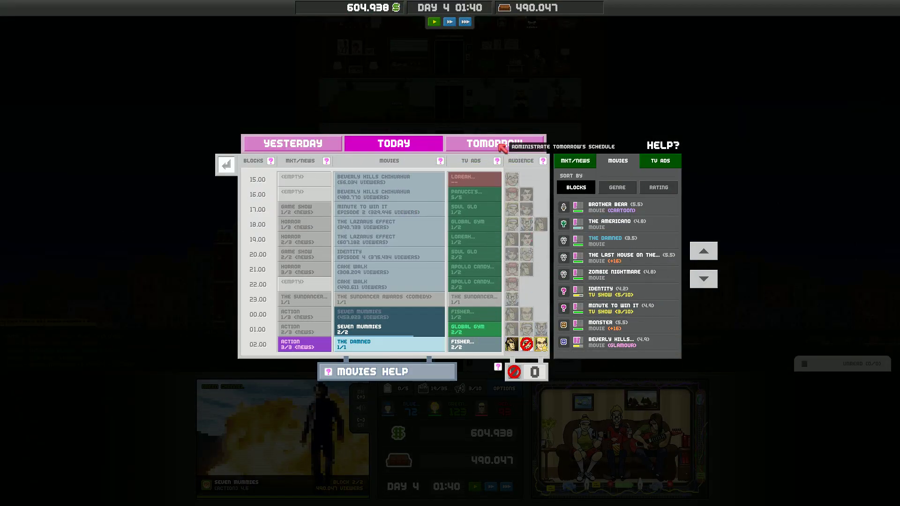
click(500, 146)
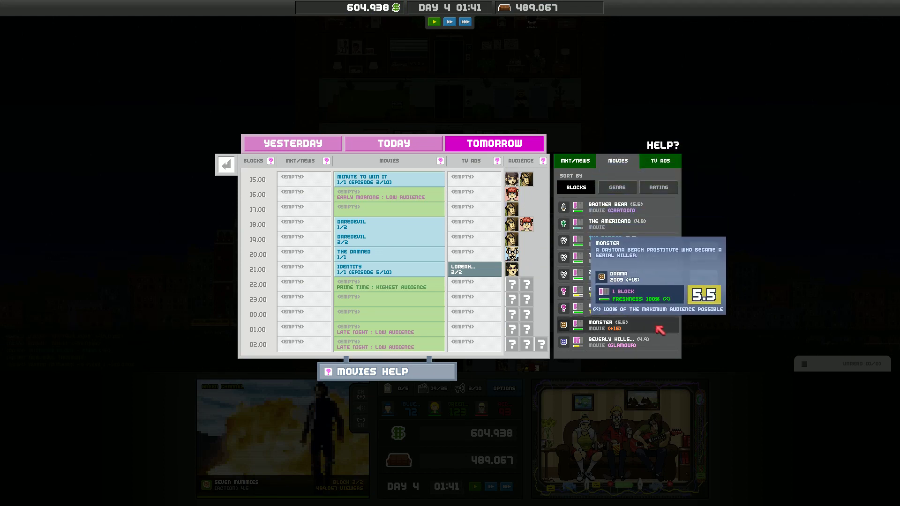
drag(611, 206, 393, 194)
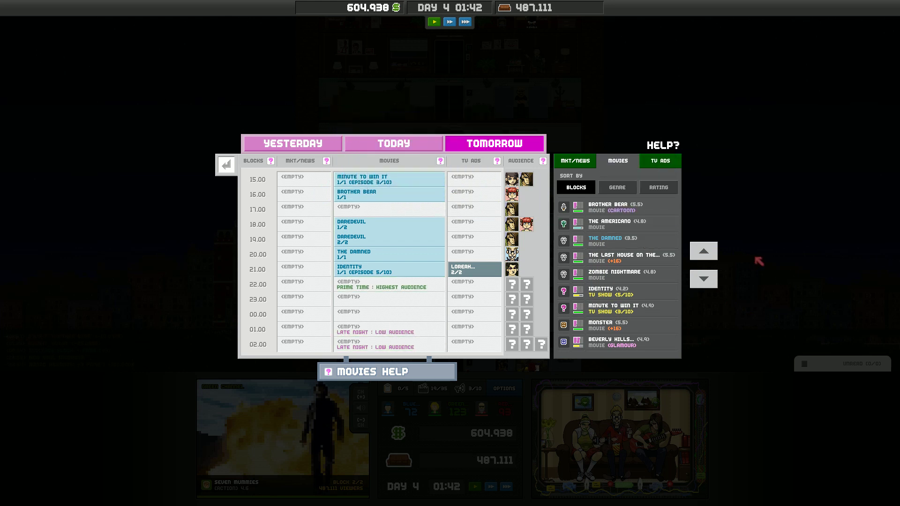
drag(617, 224, 618, 228)
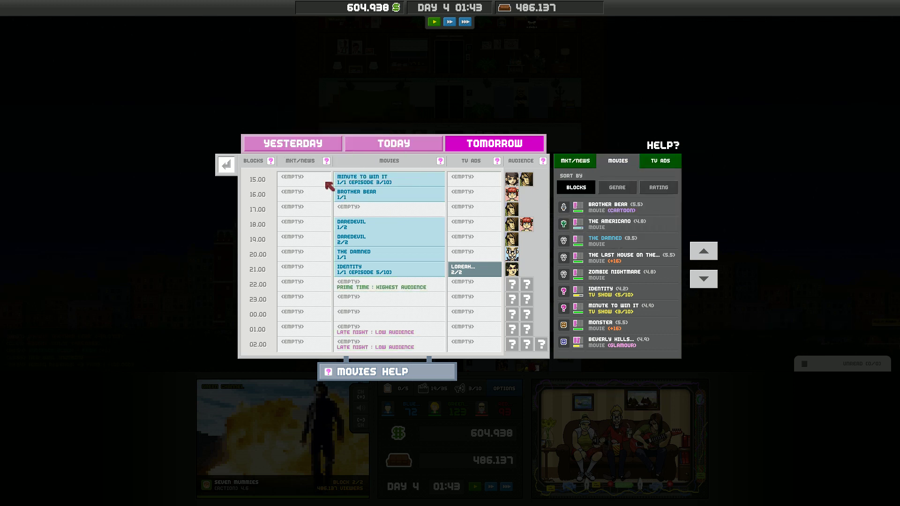
Step: Add The Last House on the Left at 17:00, then close the schedule
click(394, 144)
click(494, 143)
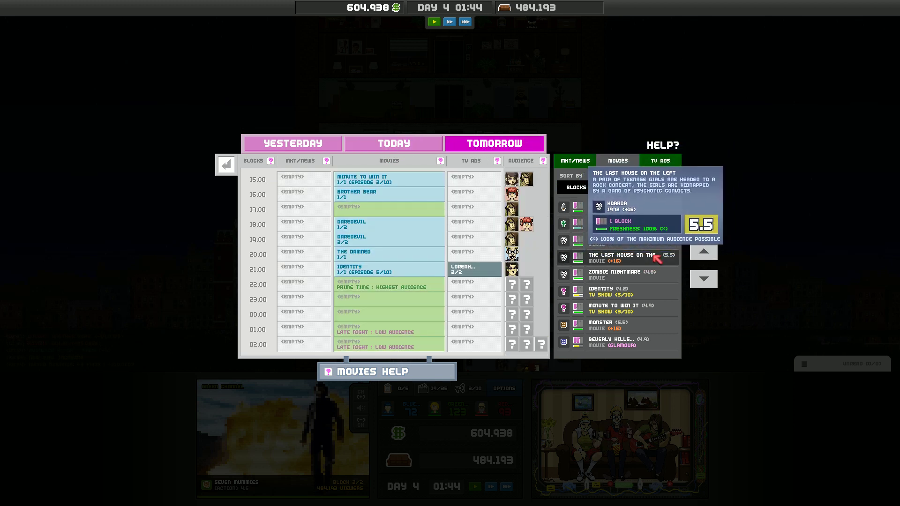
drag(637, 257, 395, 204)
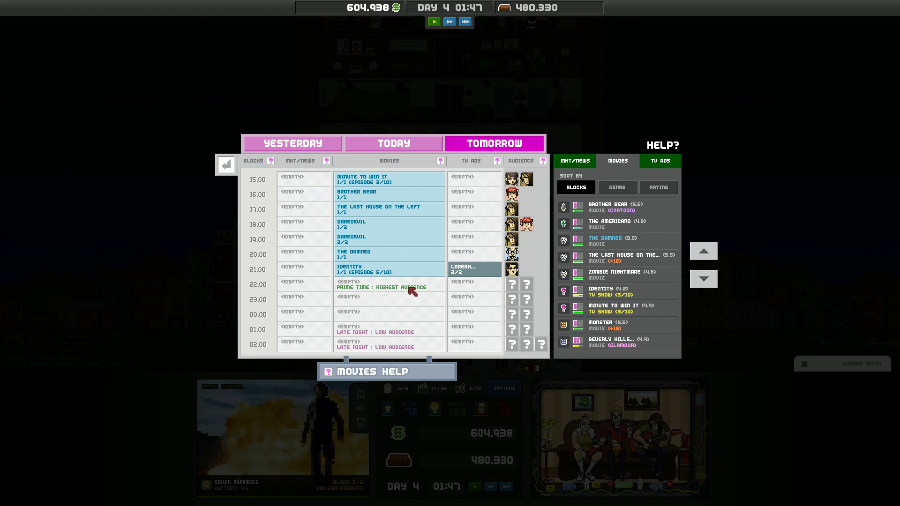
click(230, 166)
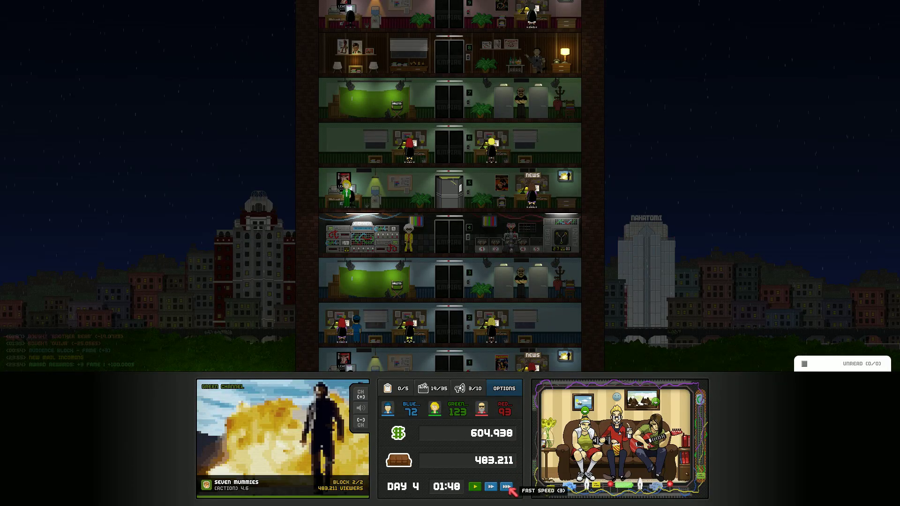
Step: Set the clock to normal, then slow, and reopen tomorrow's programming schedule
click(491, 486)
click(478, 486)
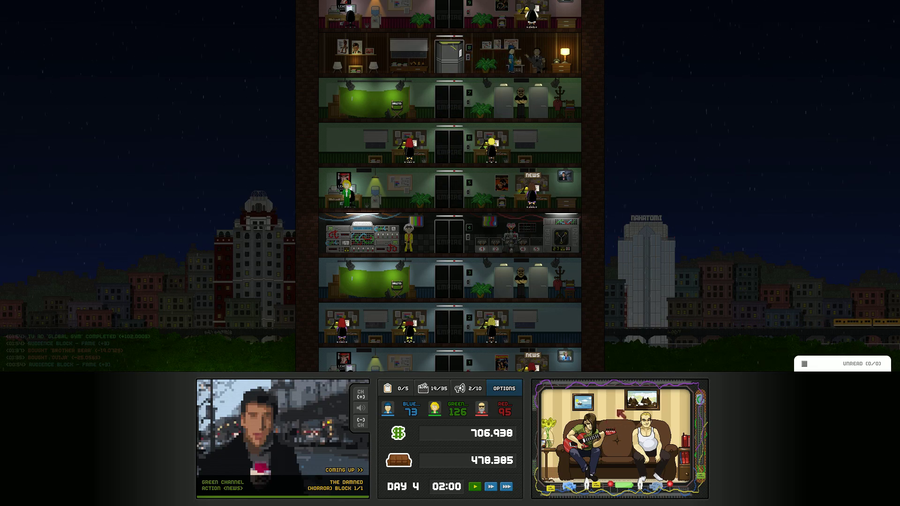
click(387, 190)
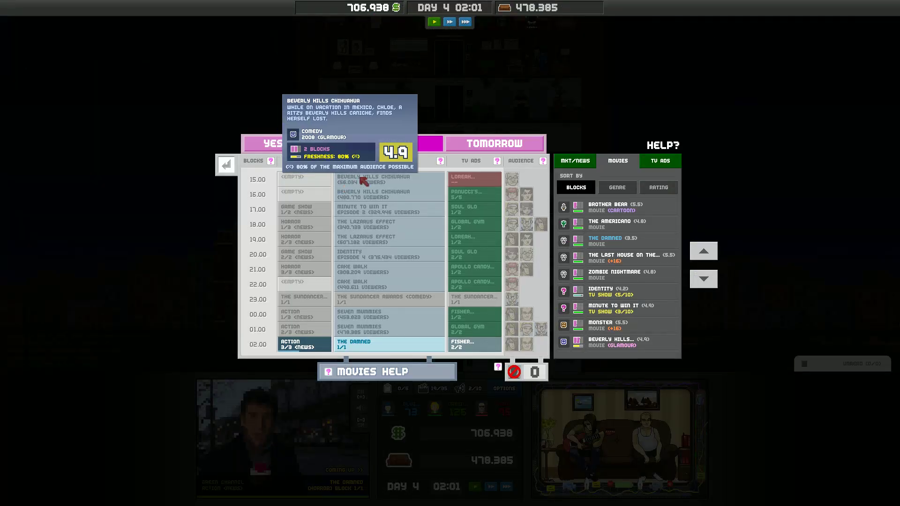
click(494, 145)
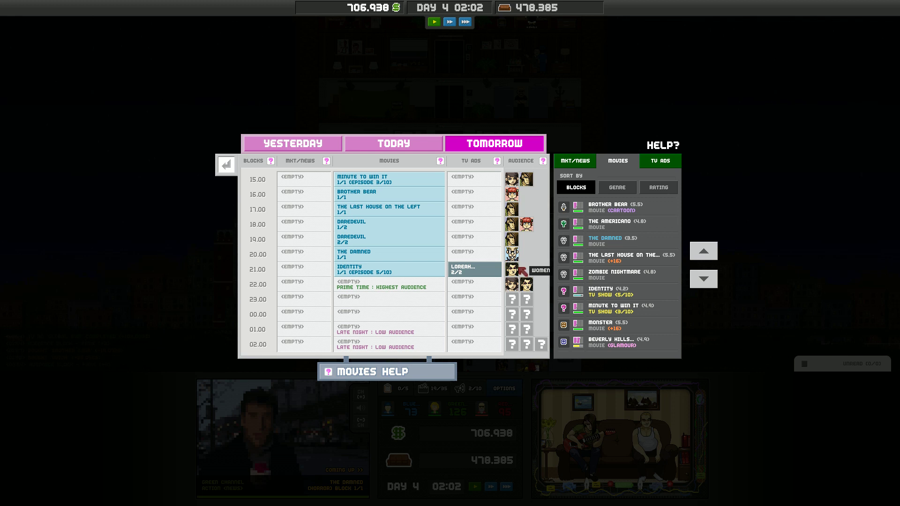
Step: Put Minute To Win It at 21.00, Identity at 22.00, and Zombie Nightmare at 15.00
drag(394, 179, 476, 319)
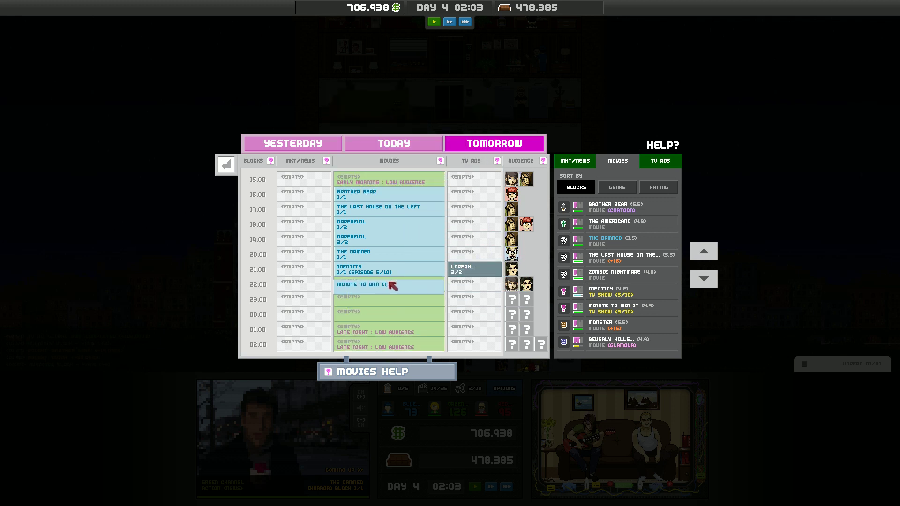
drag(477, 319, 392, 283)
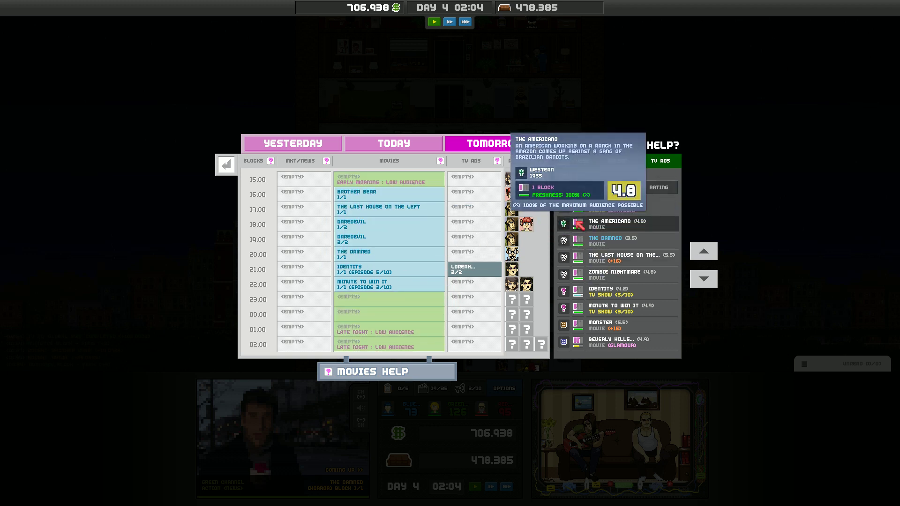
drag(390, 269, 389, 284)
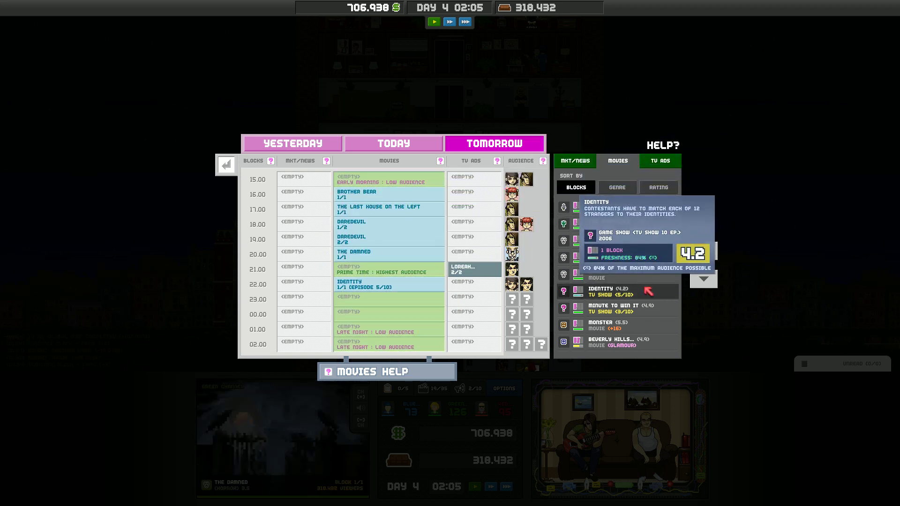
drag(619, 305, 392, 266)
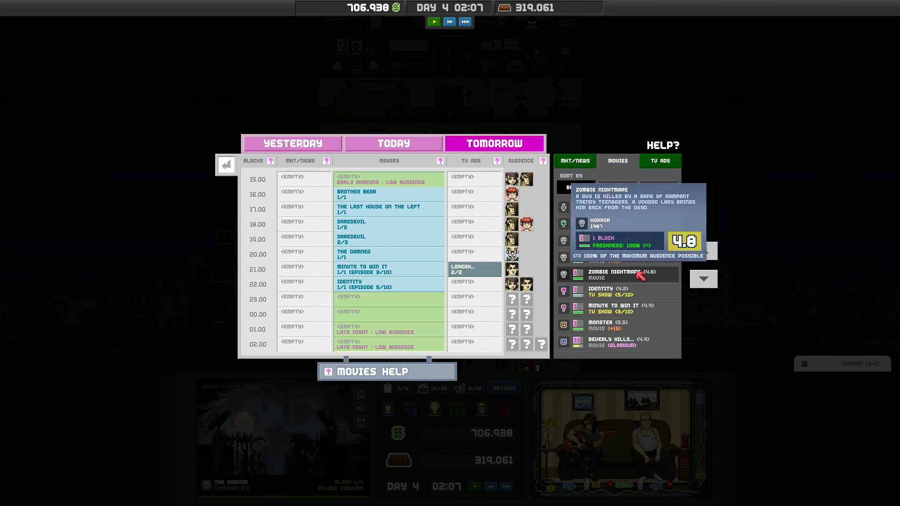
drag(641, 276, 389, 174)
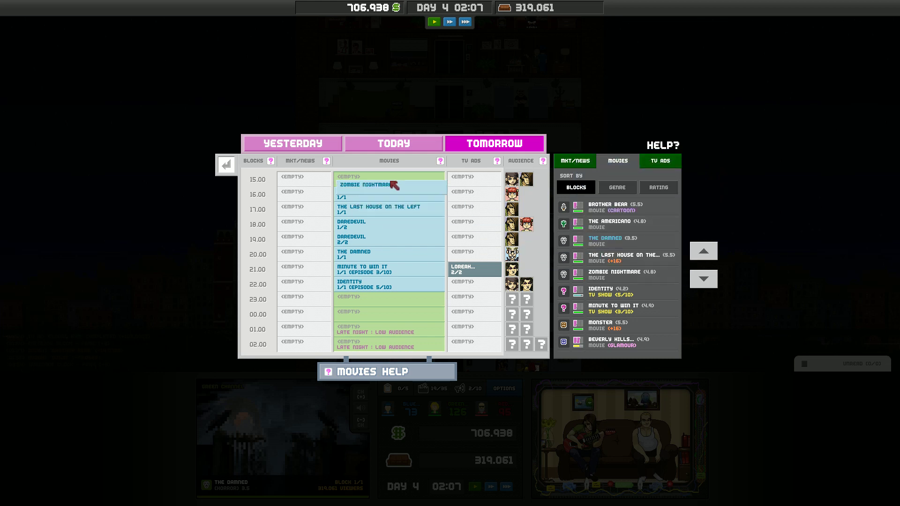
click(388, 176)
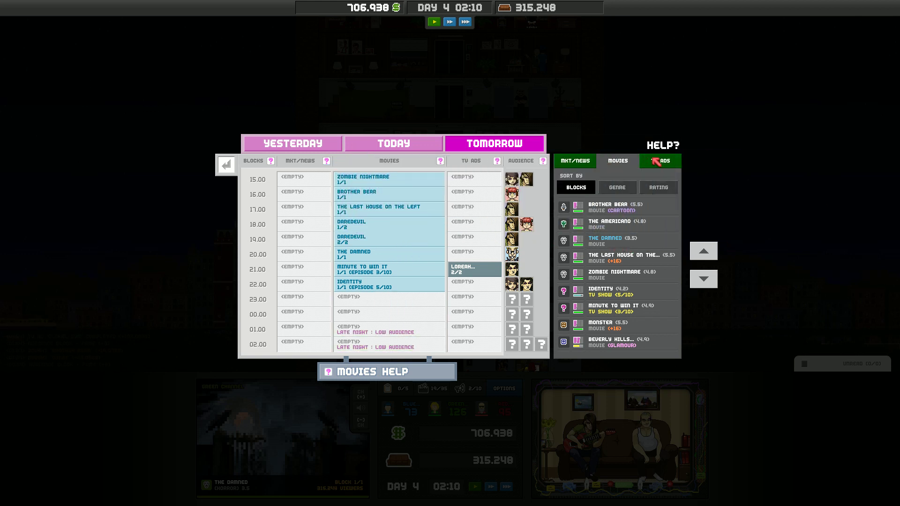
Step: Review the two available ad contracts in the TV ADS list, then close the planner
click(660, 161)
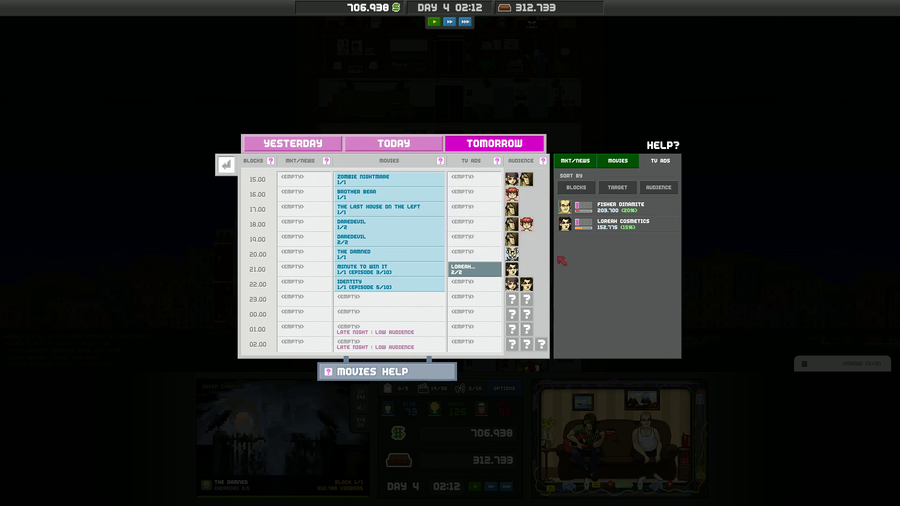
right_click(542, 256)
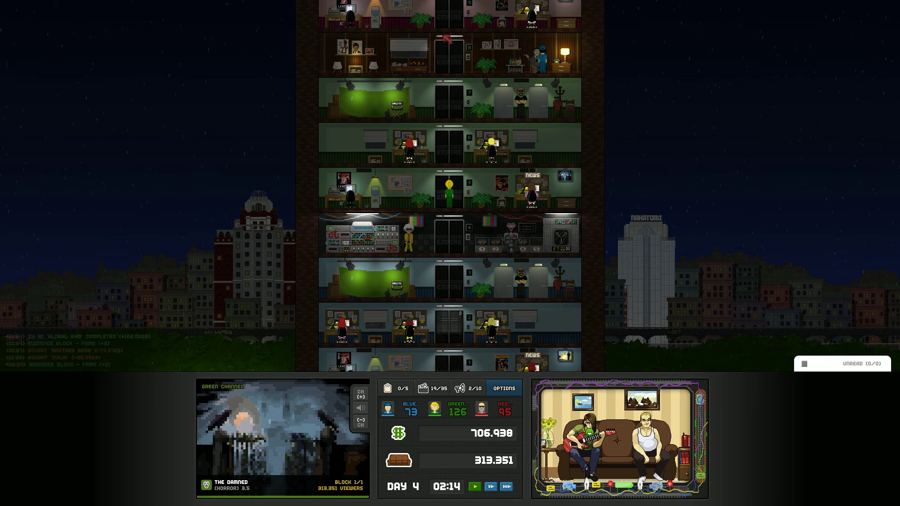
Step: Open the ad office's TV ad contracts and sort them by audience size
click(465, 55)
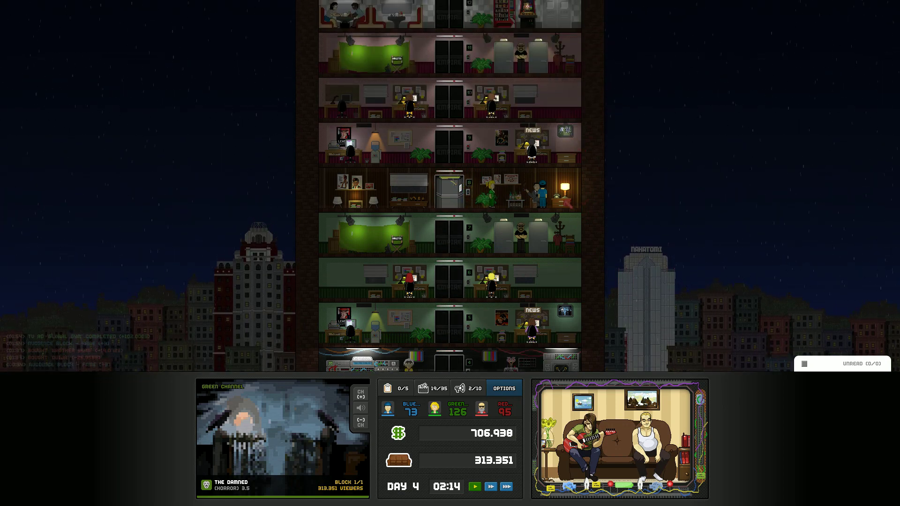
click(555, 193)
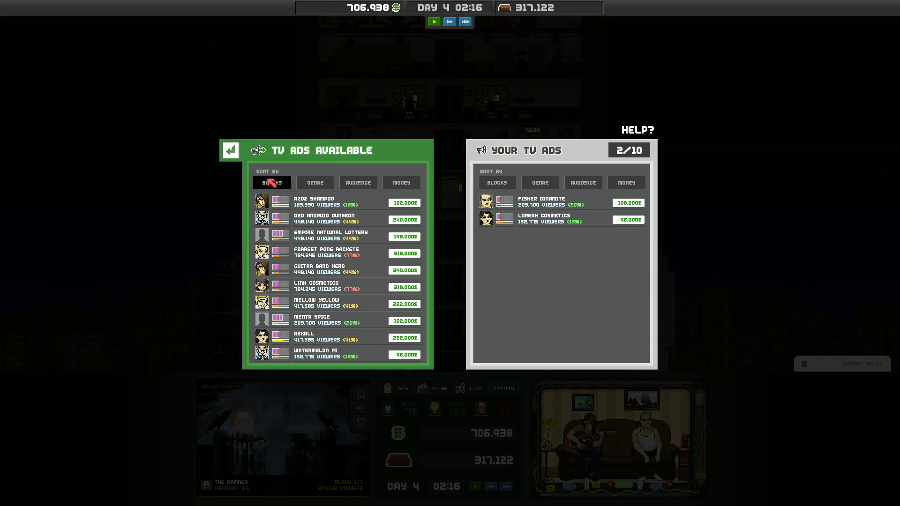
click(271, 183)
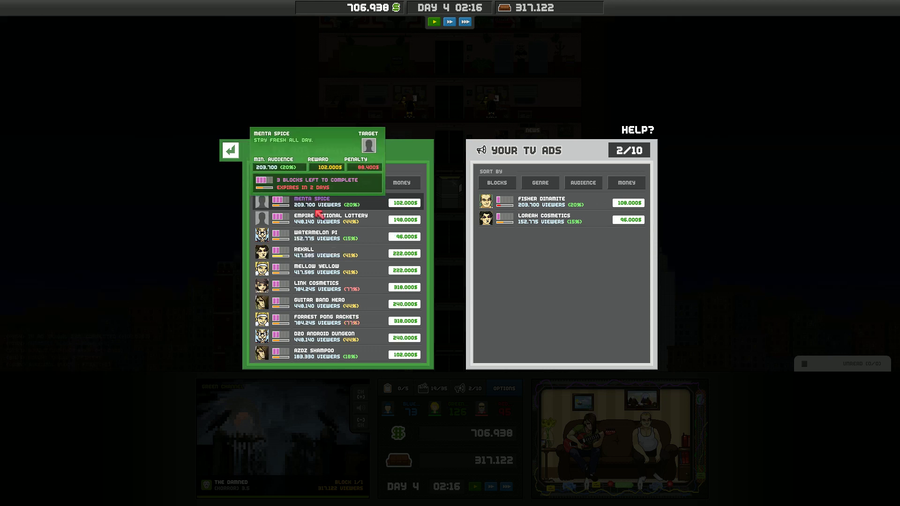
mouse_move(320, 304)
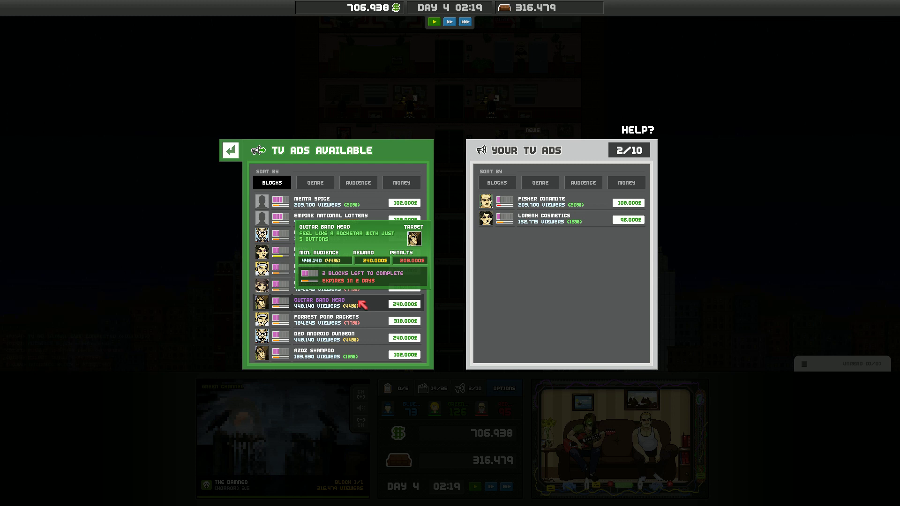
click(358, 182)
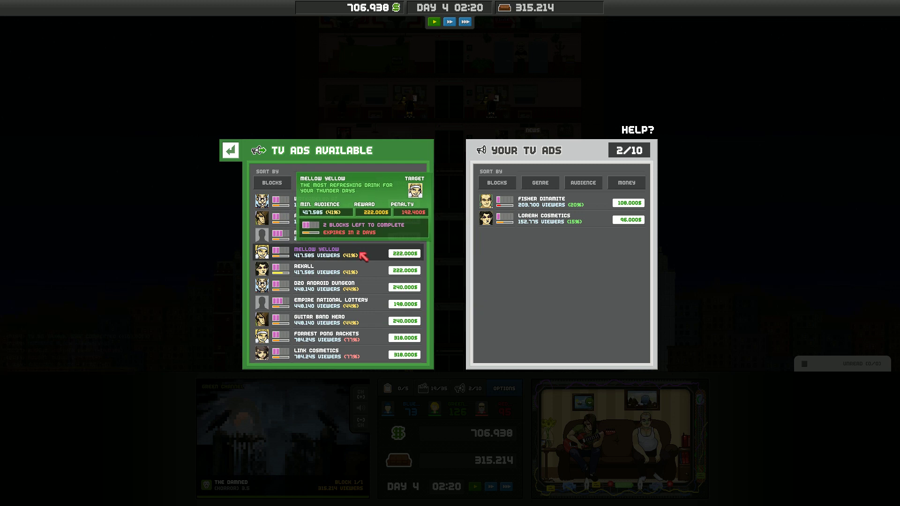
Step: Sign Rekall, Guitar Band Hero, Menta Spice, Soul Glo and Watermelon Pi, then return to the tower
double_click(359, 270)
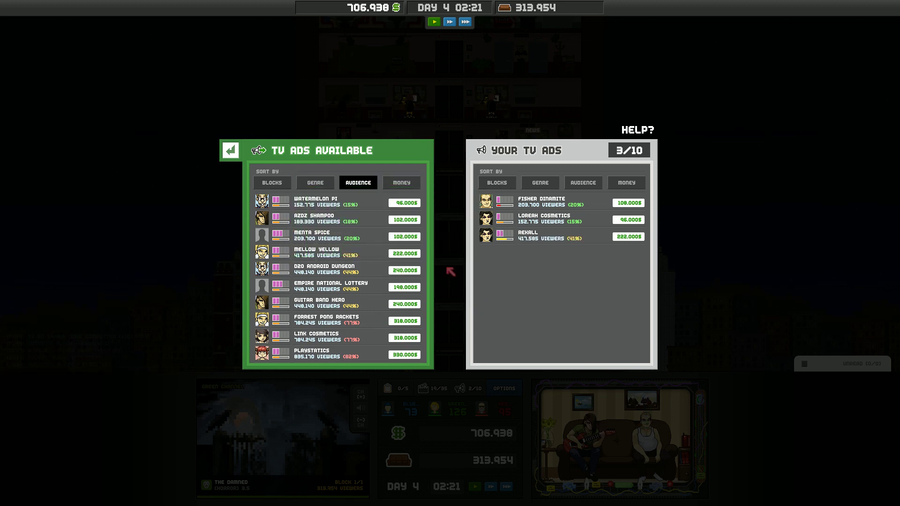
double_click(351, 304)
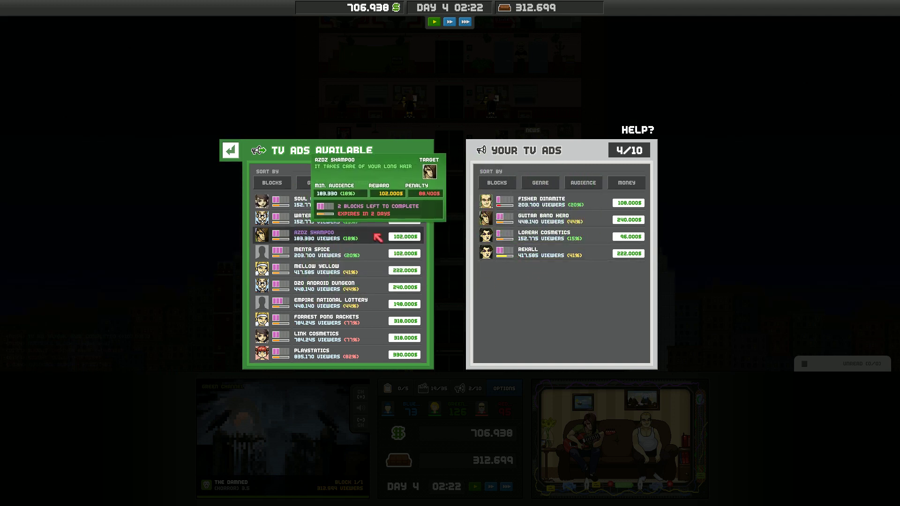
double_click(380, 254)
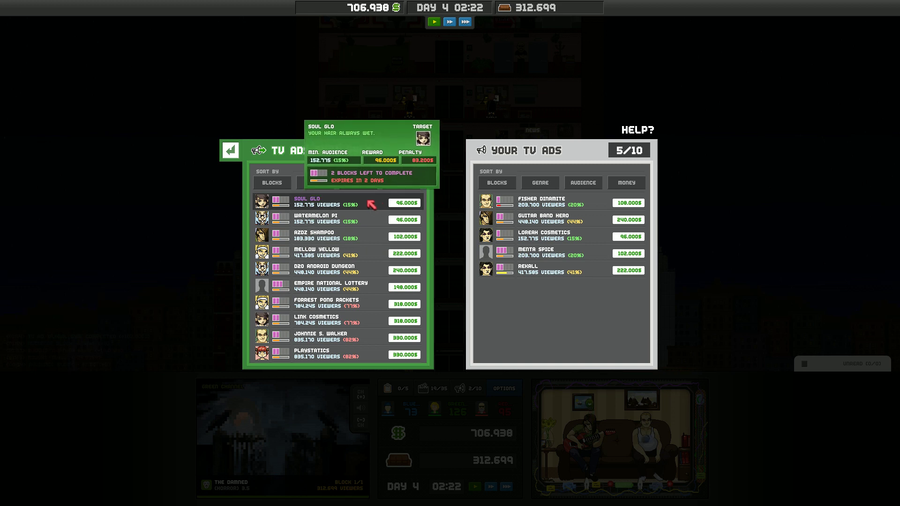
double_click(370, 205)
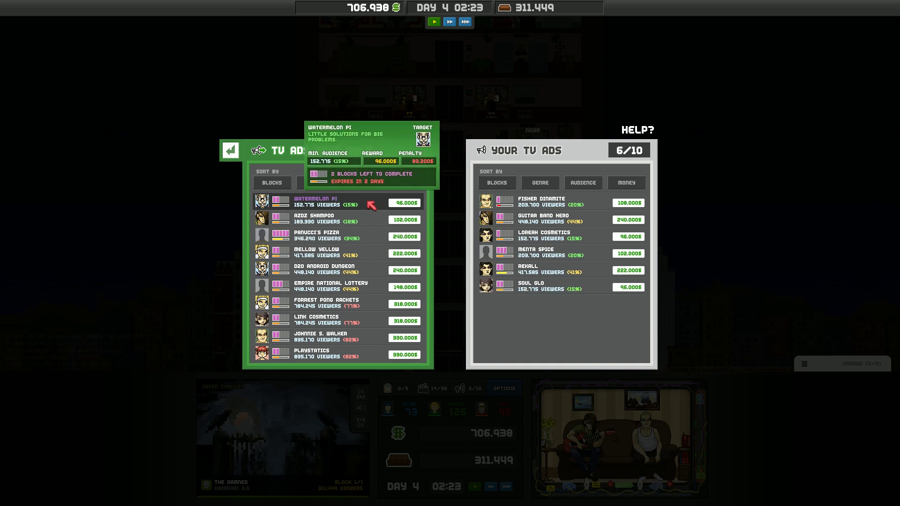
double_click(371, 204)
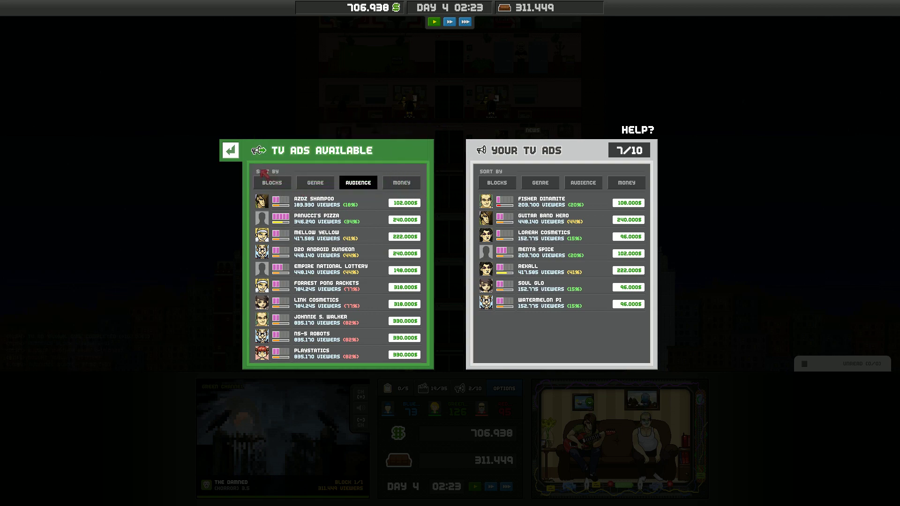
click(232, 151)
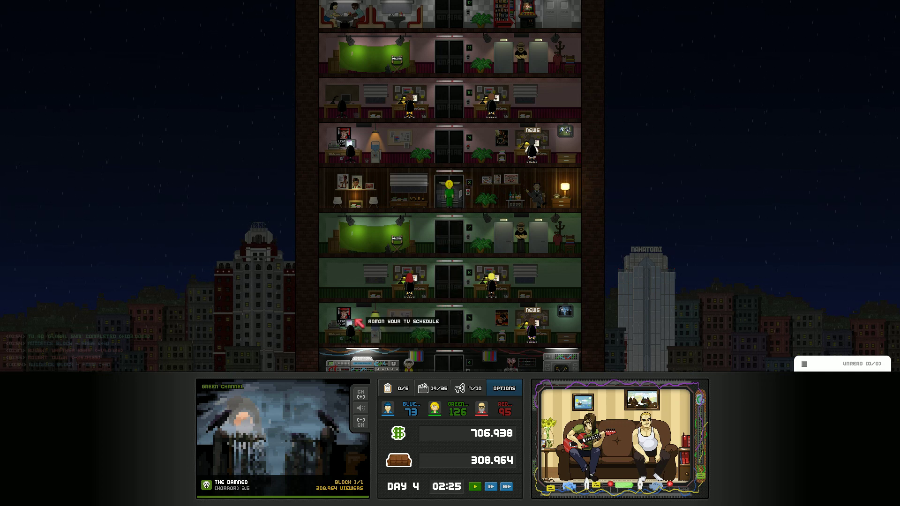
scroll(450, 183, up, 2)
scroll(451, 211, down, 2)
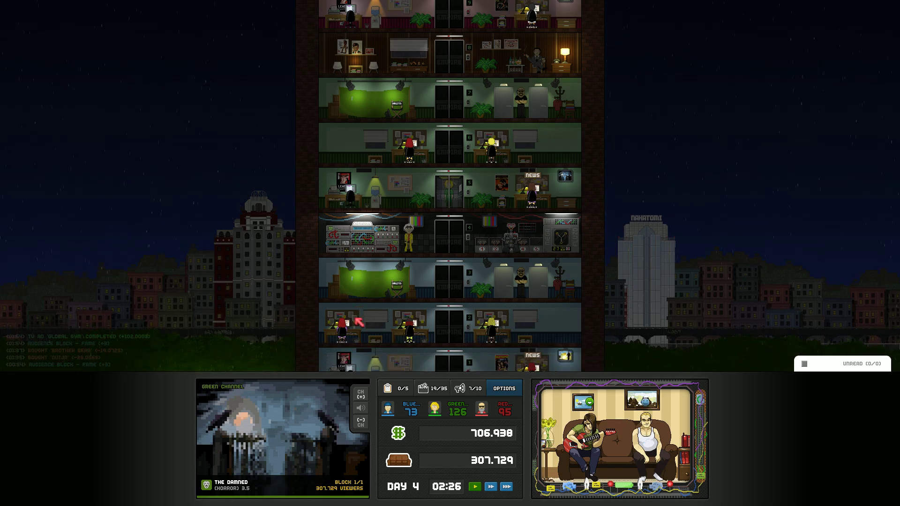
click(407, 184)
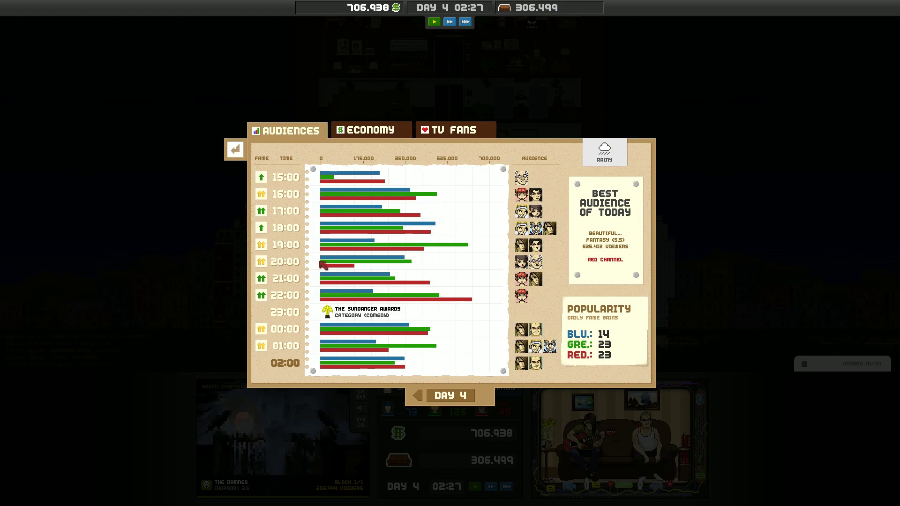
click(235, 149)
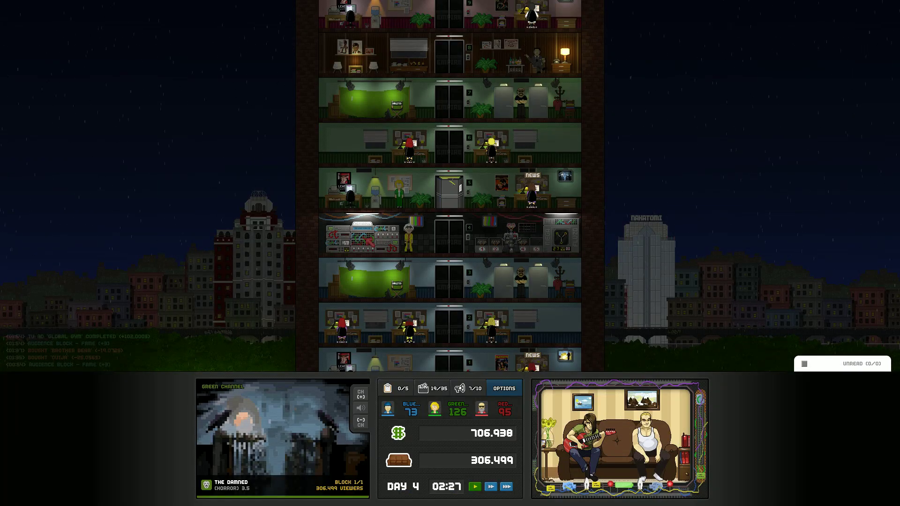
click(406, 184)
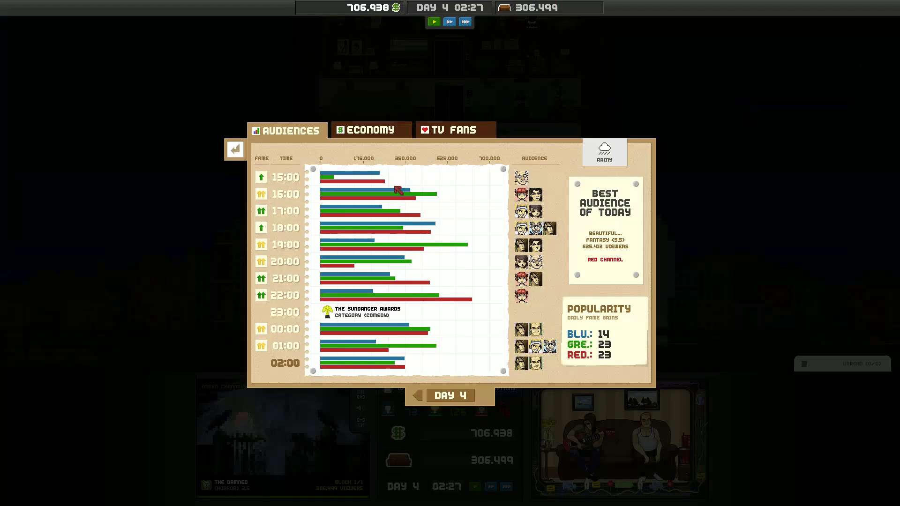
click(371, 129)
click(448, 132)
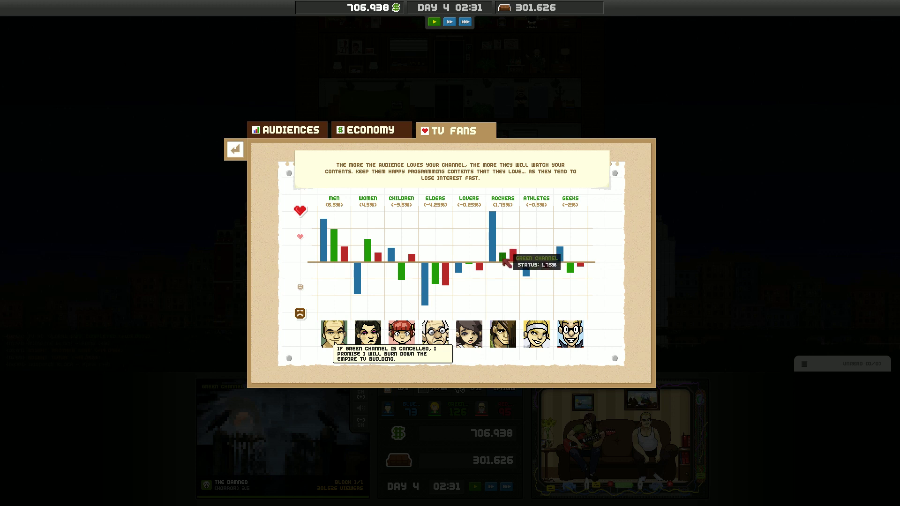
click(236, 151)
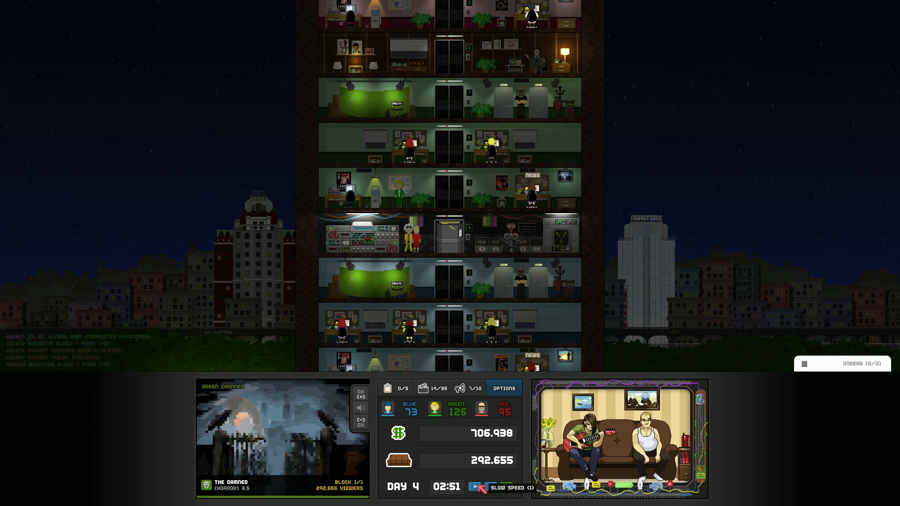
Step: Run the game at slow speed until day 5 starts
click(478, 487)
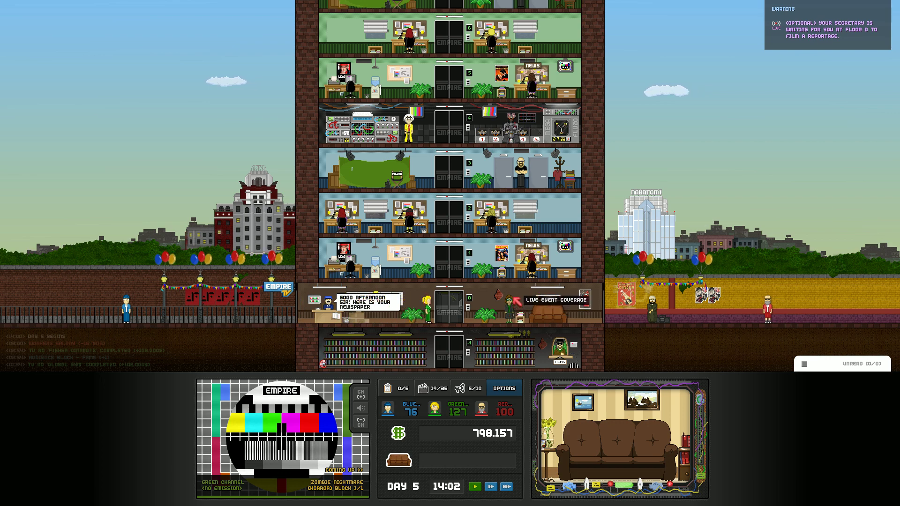
Step: Assign a reporter to the Circus event for 17,341
click(511, 300)
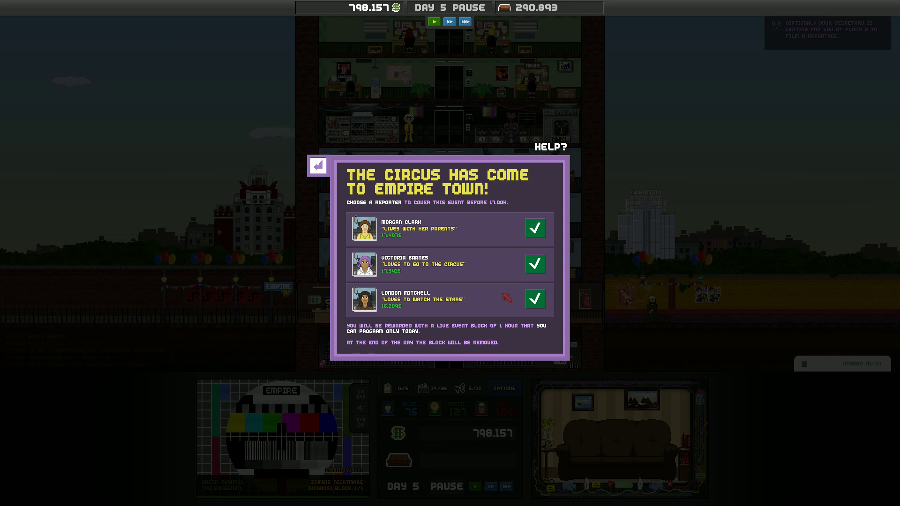
click(537, 266)
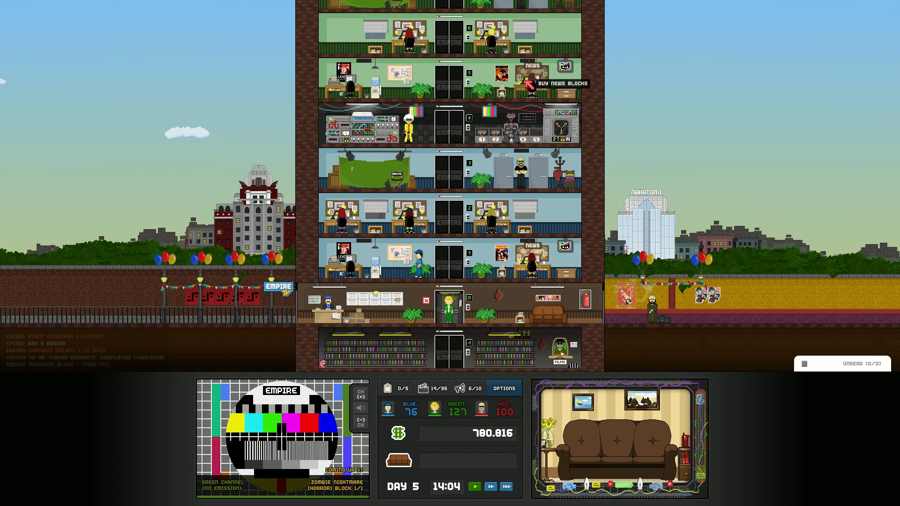
scroll(529, 83, up, 3)
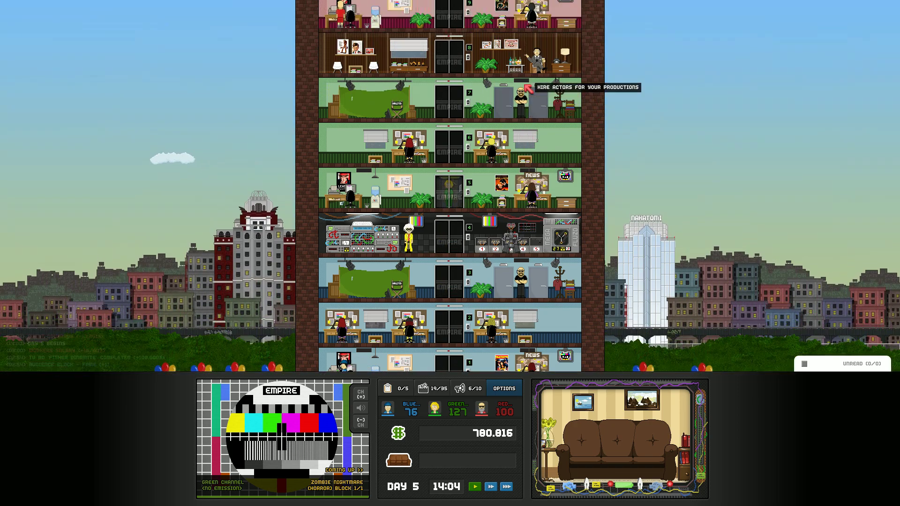
Step: Buy all three available news stories, dropping cash to 700,816
click(542, 190)
click(374, 199)
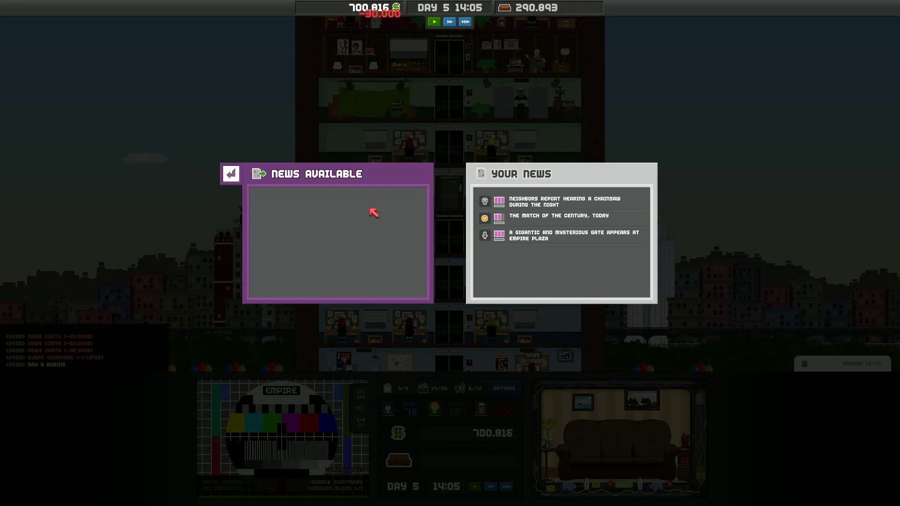
click(231, 174)
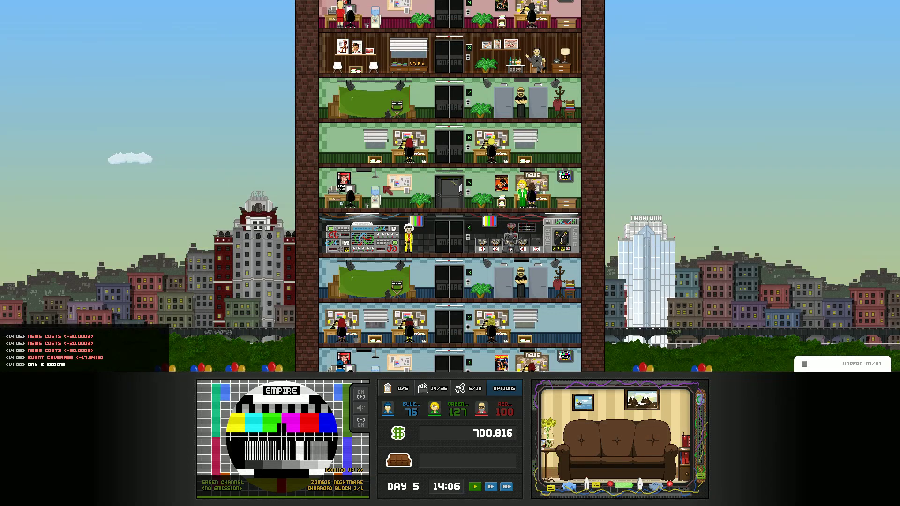
Step: Browse the Economy, TV Fans and Audience statistics, then close the statistics window
click(411, 188)
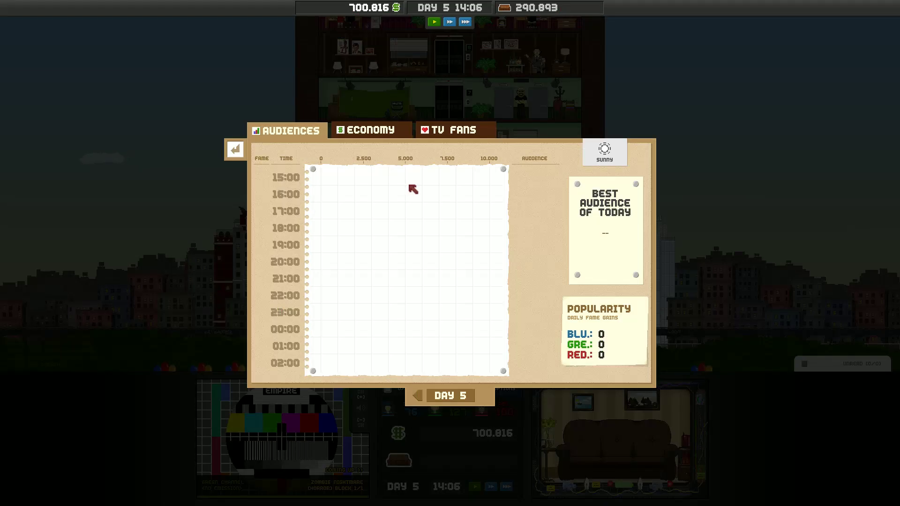
click(370, 130)
click(436, 130)
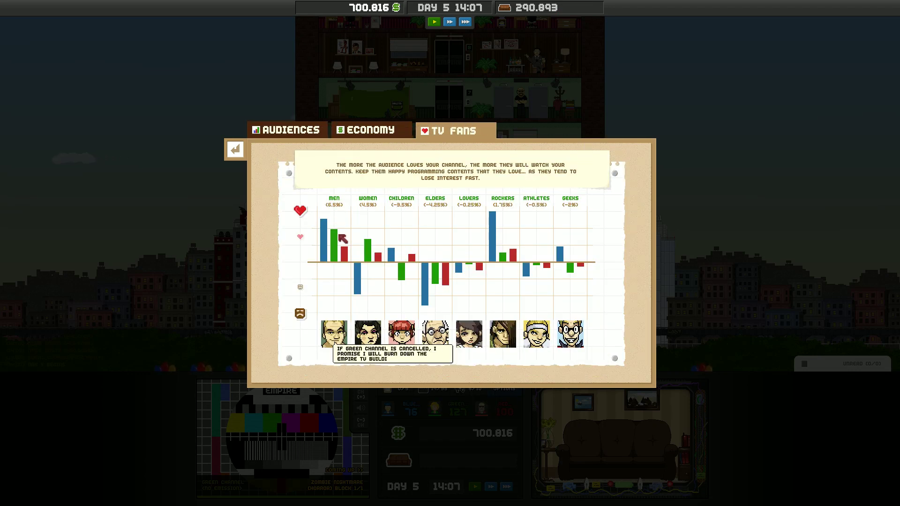
click(311, 130)
click(235, 149)
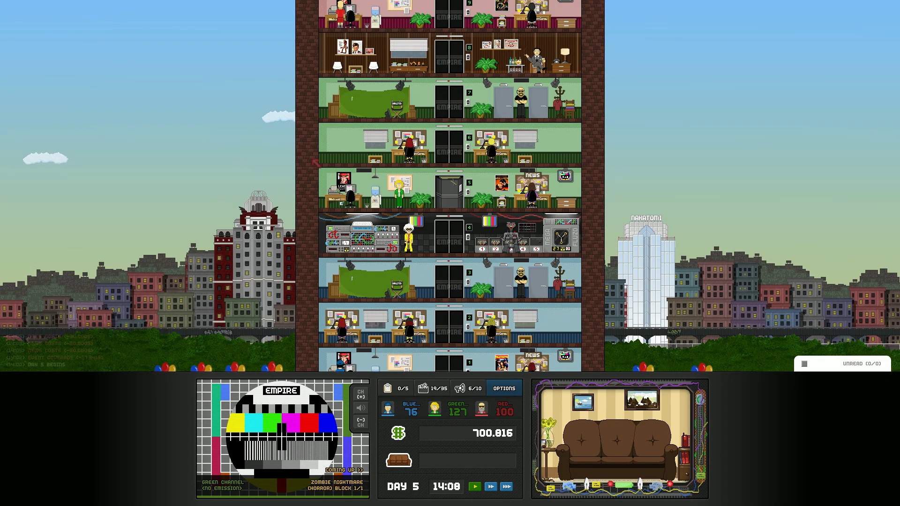
Step: Schedule Guitar Band Hero ads in today's early-evening 18:00 slot
click(349, 191)
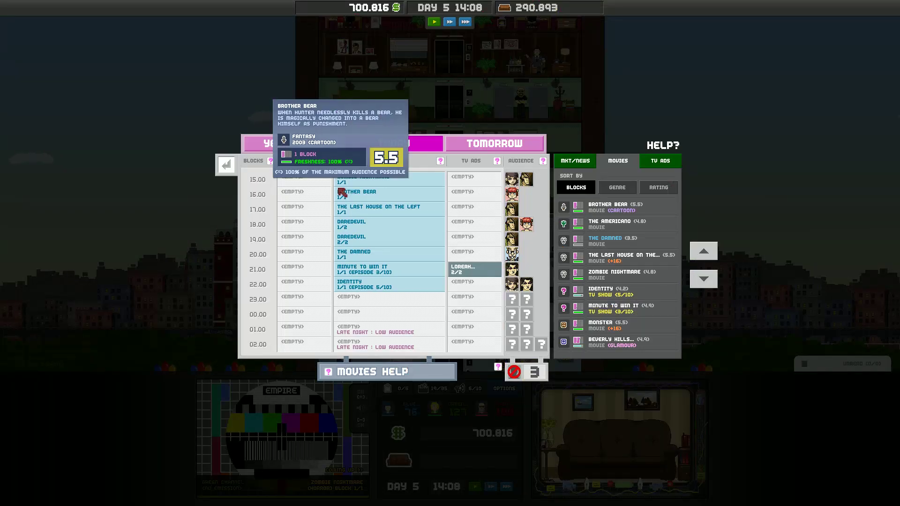
click(580, 160)
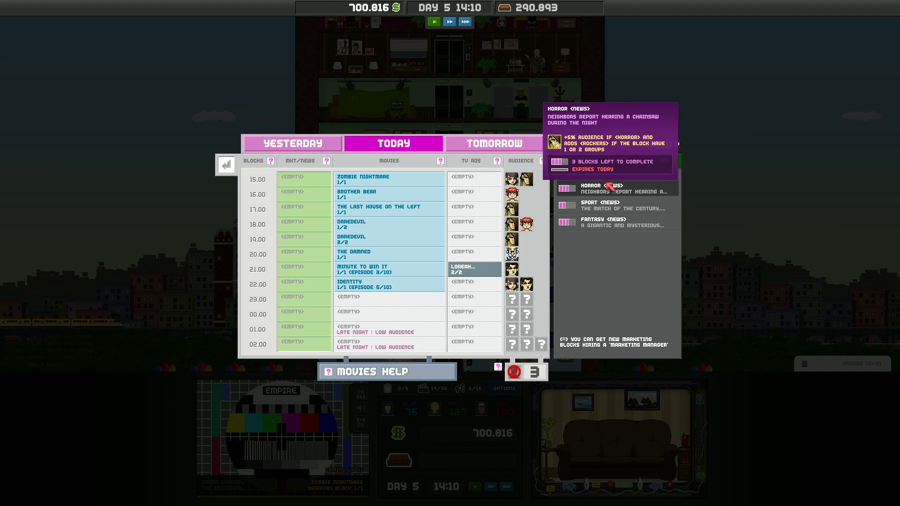
click(660, 160)
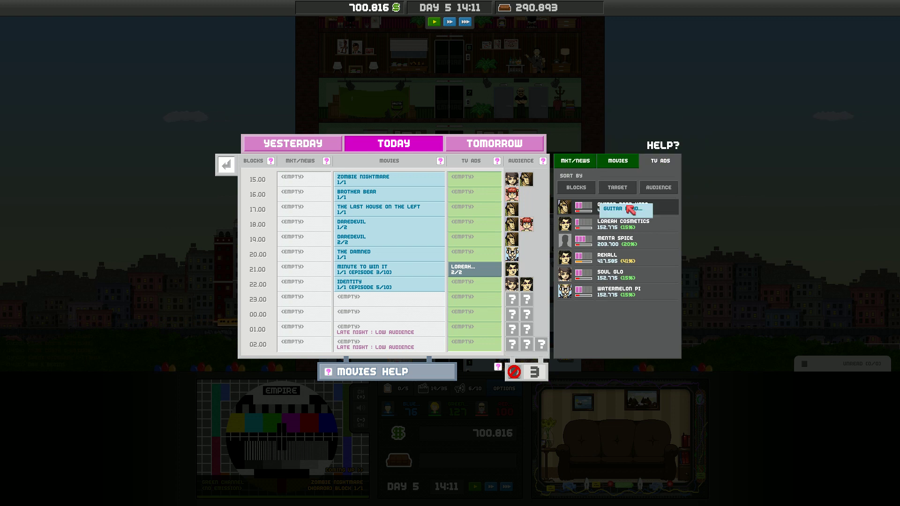
mouse_move(619, 207)
mouse_down()
mouse_move(569, 253)
mouse_move(474, 239)
mouse_up()
click(475, 239)
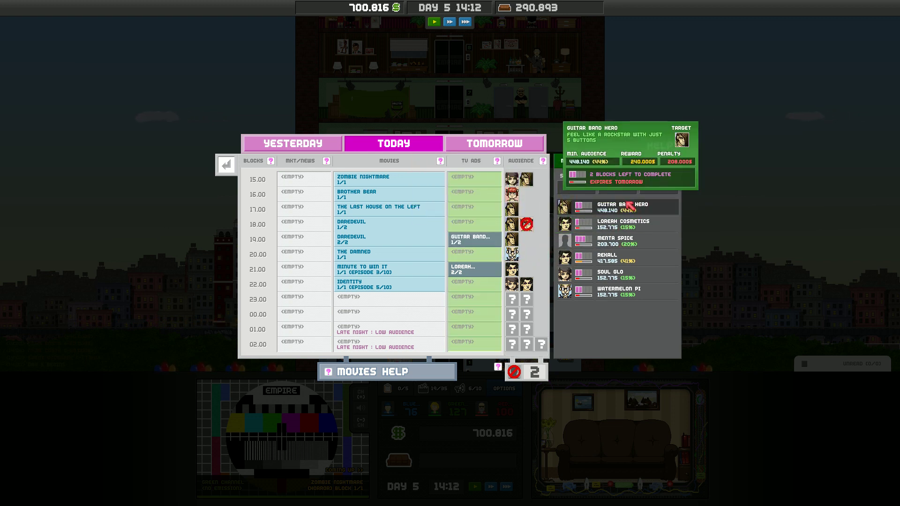
drag(628, 210, 478, 222)
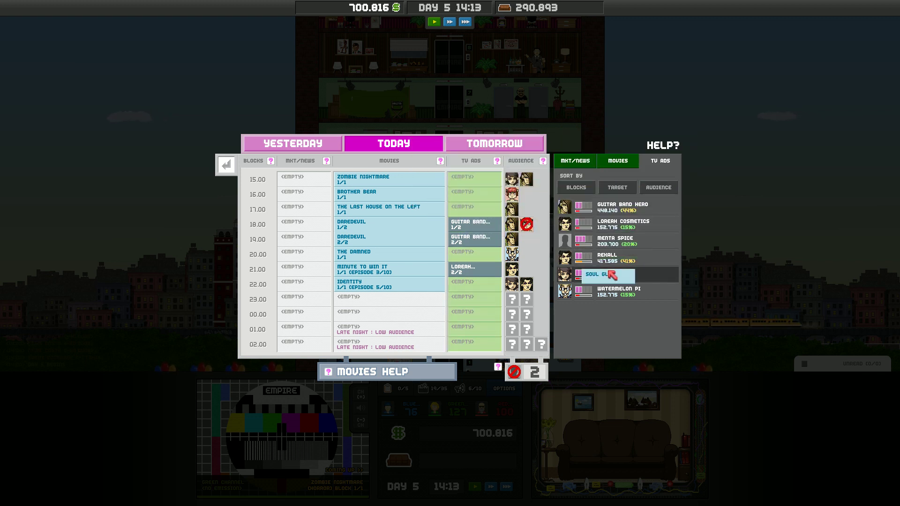
Step: Schedule Soul Glo at 15:00, Rekall at 22:00 and Menta Spice at 20:00
drag(610, 275, 479, 178)
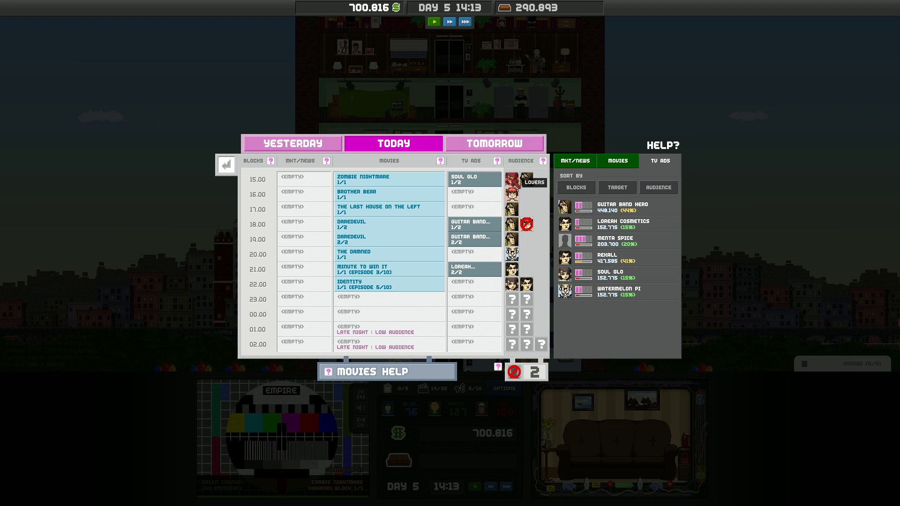
drag(606, 258, 473, 284)
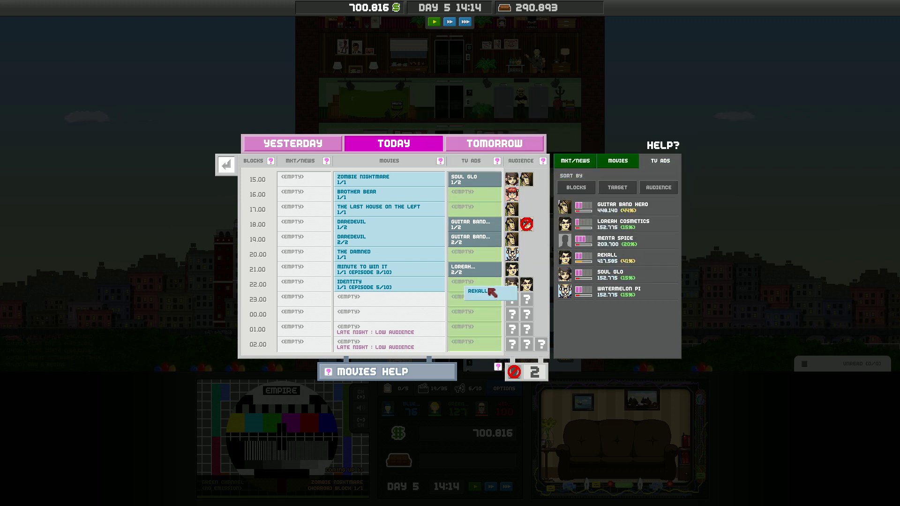
click(474, 284)
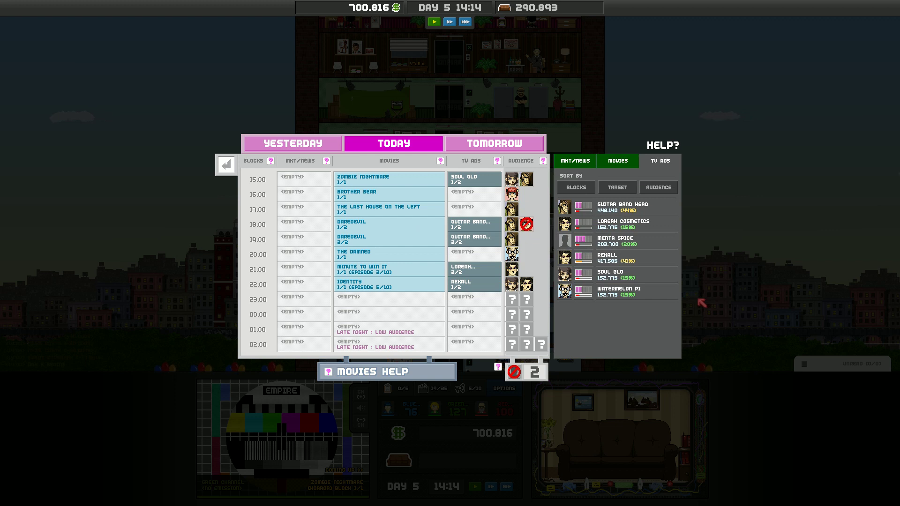
click(615, 241)
click(474, 254)
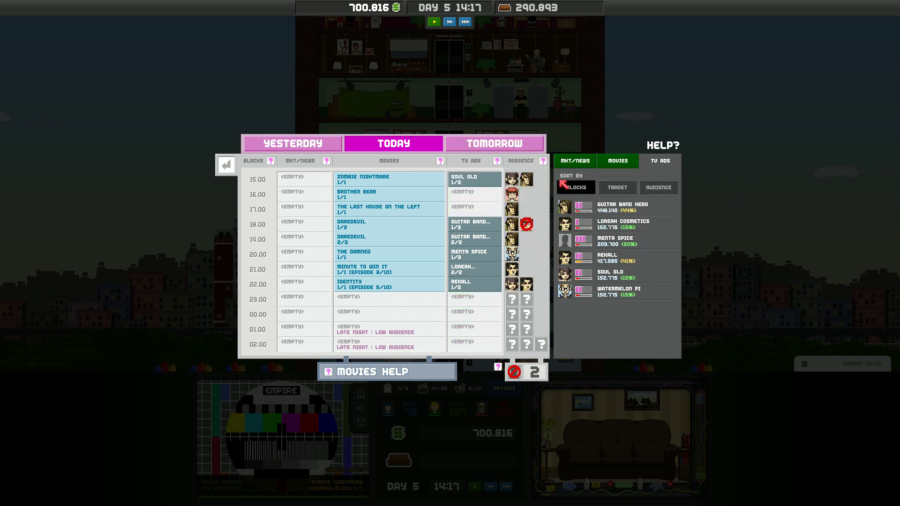
click(575, 160)
Step: Schedule horror news at 17:00, 18:00 and 19:00, and fantasy news at 16:00
drag(623, 188, 304, 225)
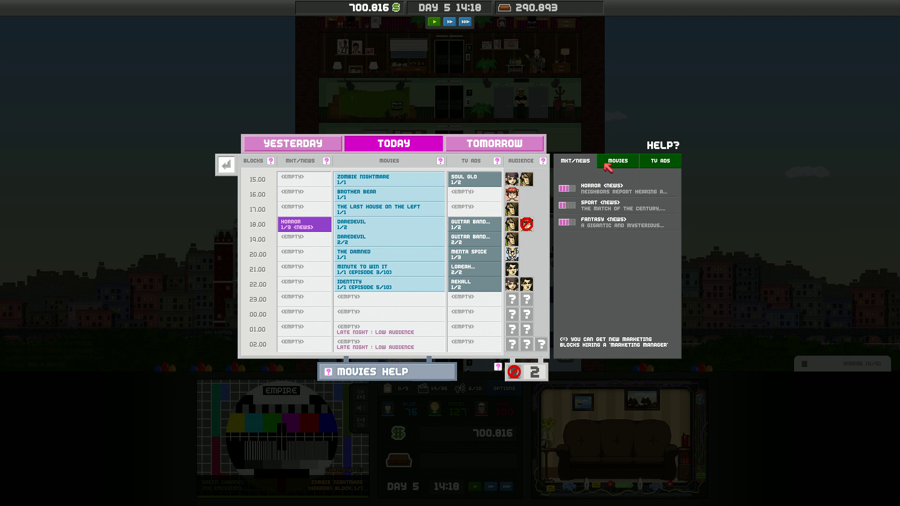
drag(622, 188, 313, 239)
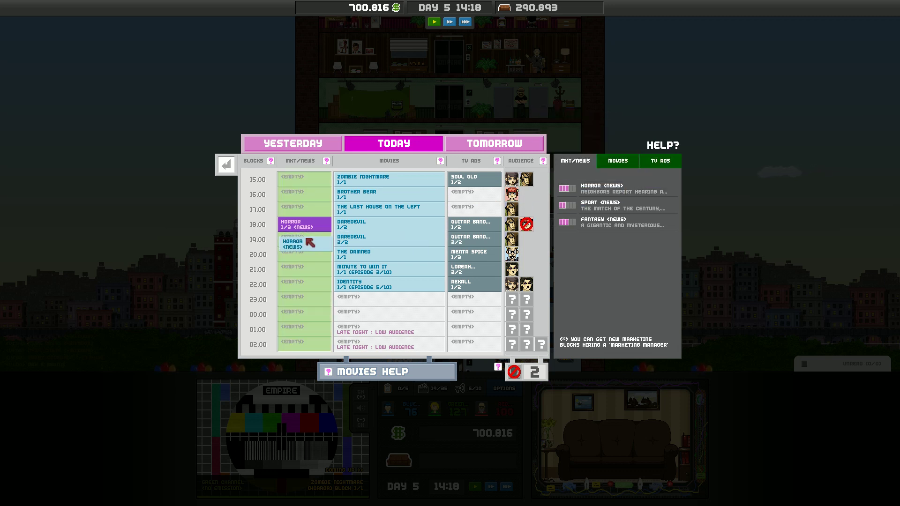
click(307, 239)
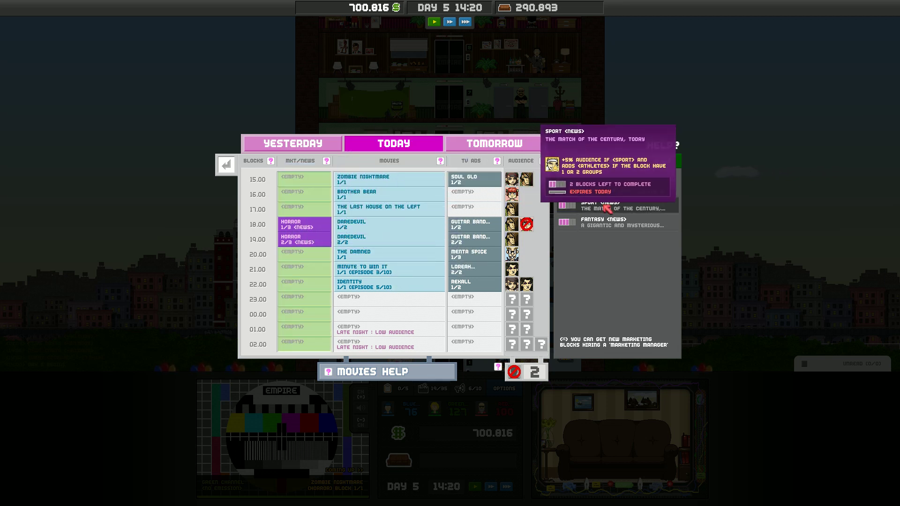
drag(605, 222, 306, 195)
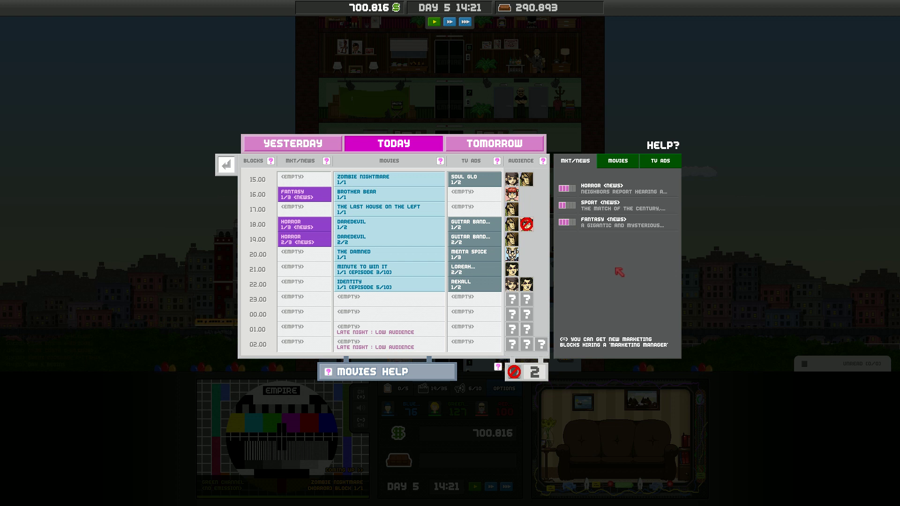
mouse_move(619, 189)
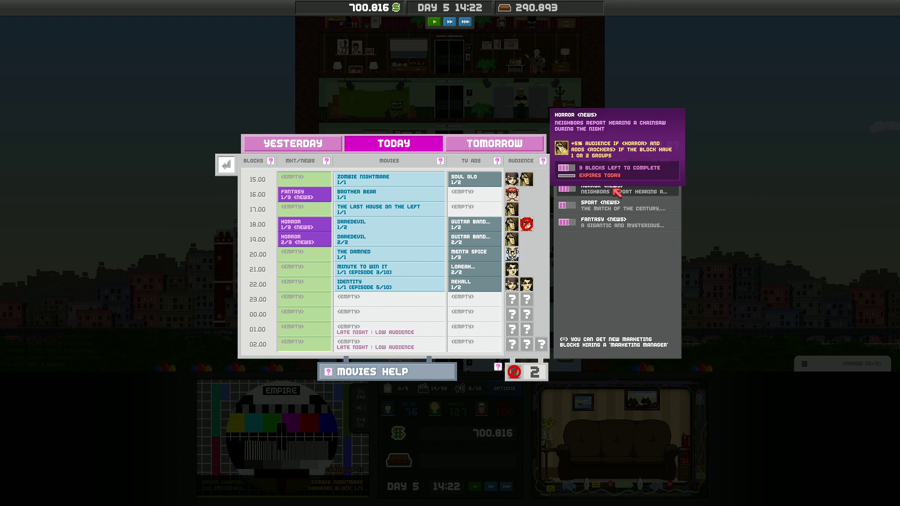
click(617, 191)
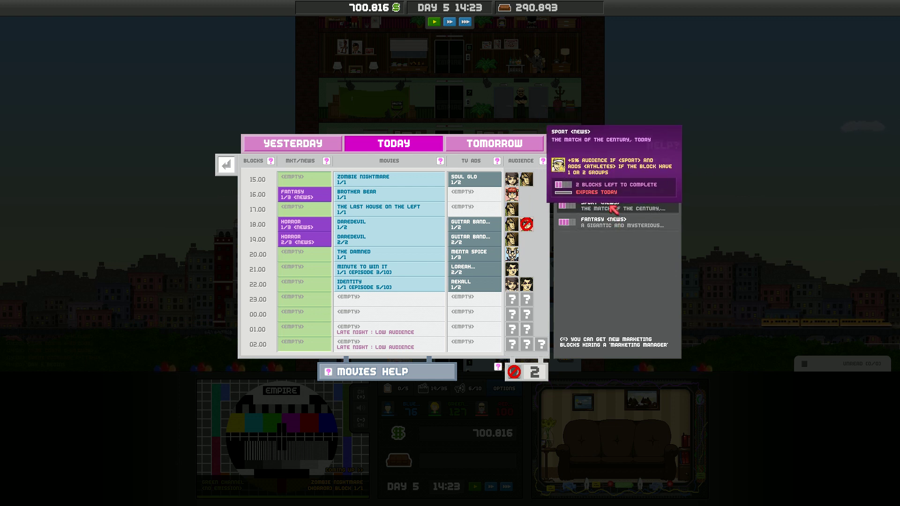
click(618, 208)
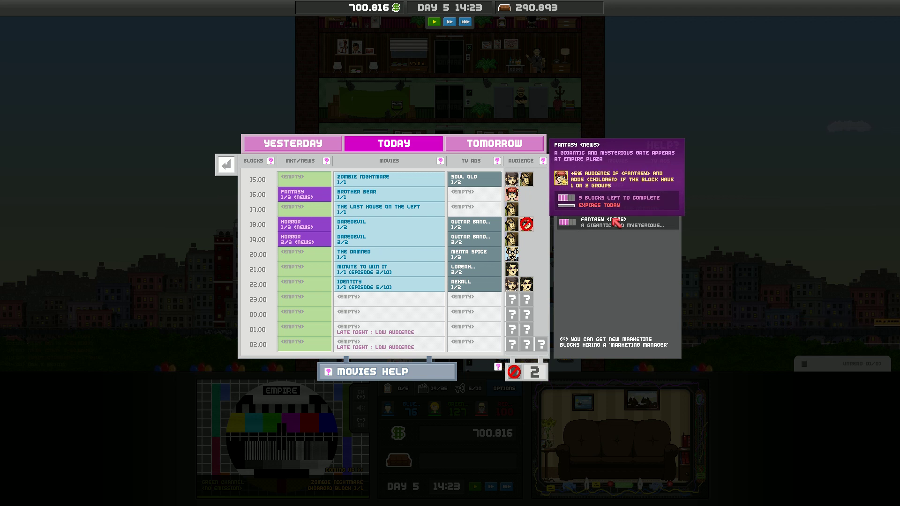
click(617, 222)
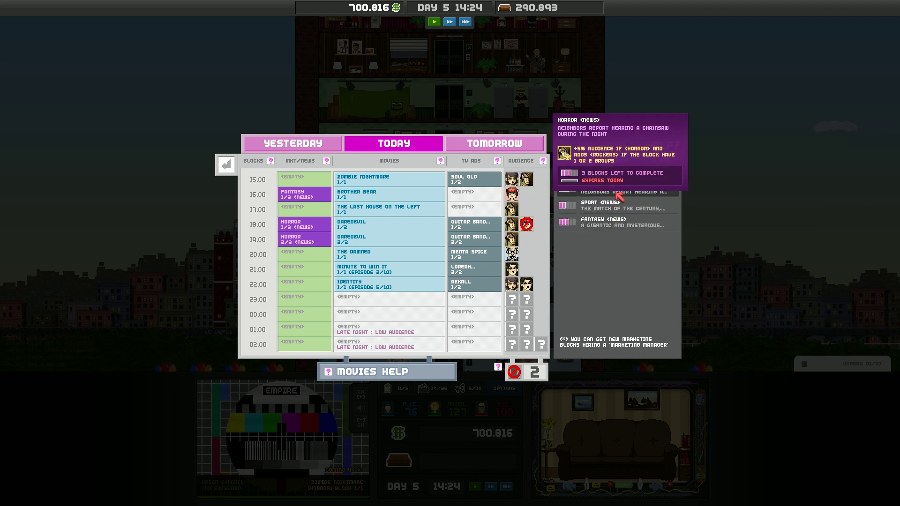
drag(628, 189, 303, 174)
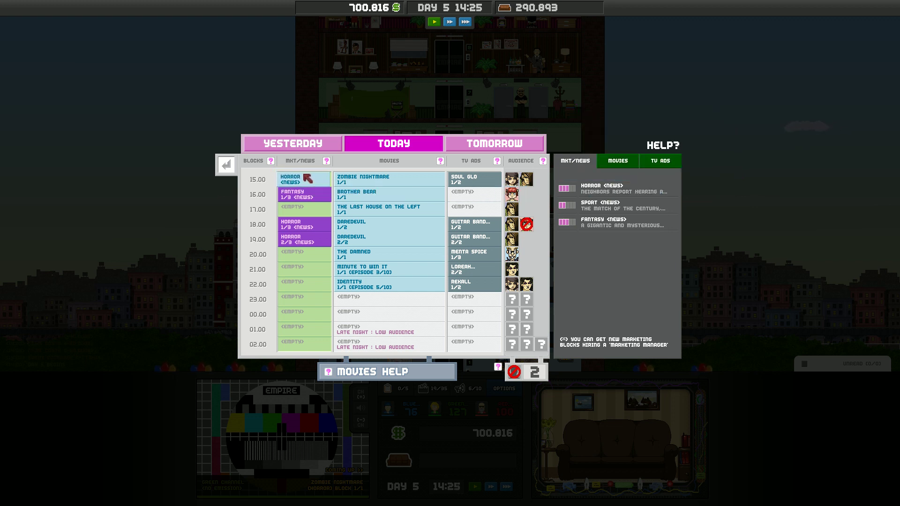
drag(308, 177, 308, 206)
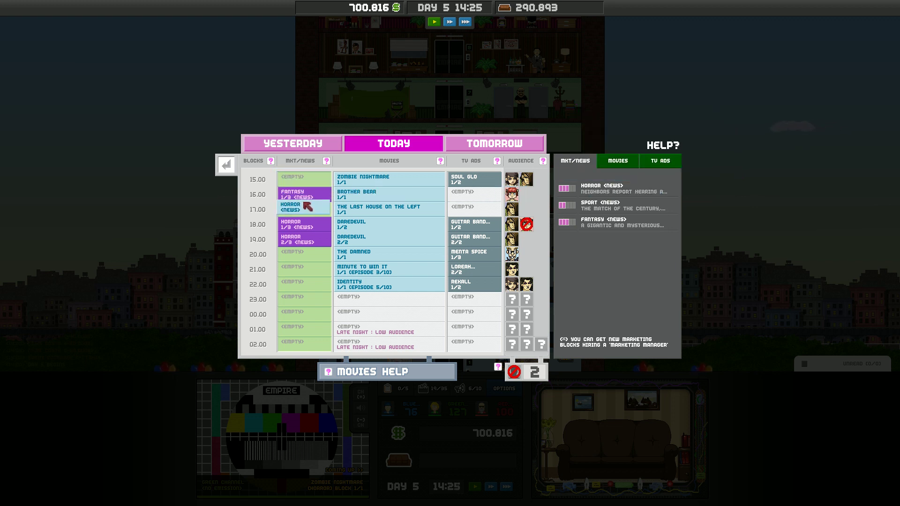
click(309, 210)
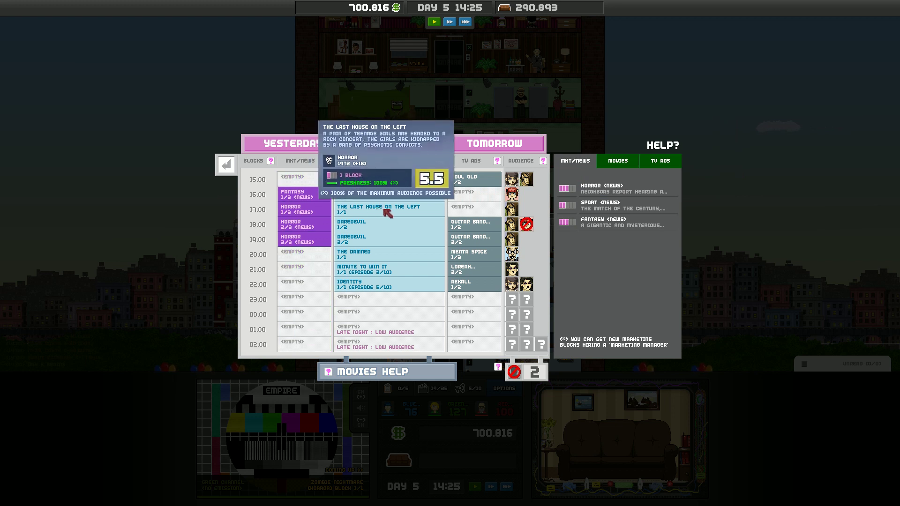
Step: Place Menta Spice ads at 16:00 and 17:00, then return to the tower
click(660, 161)
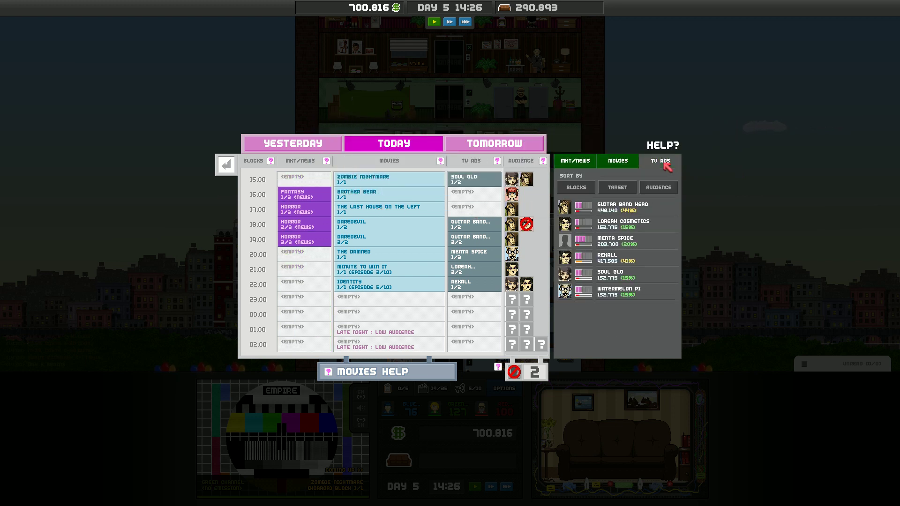
mouse_move(615, 240)
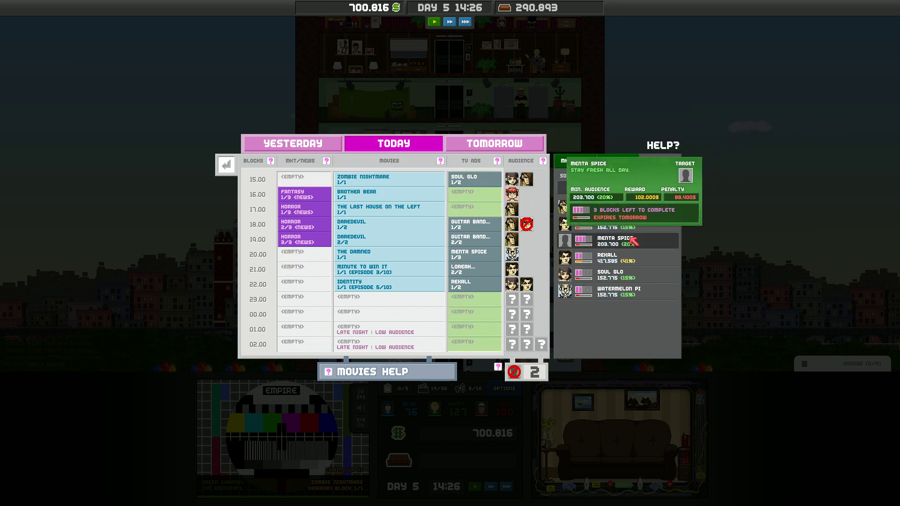
drag(631, 243, 486, 194)
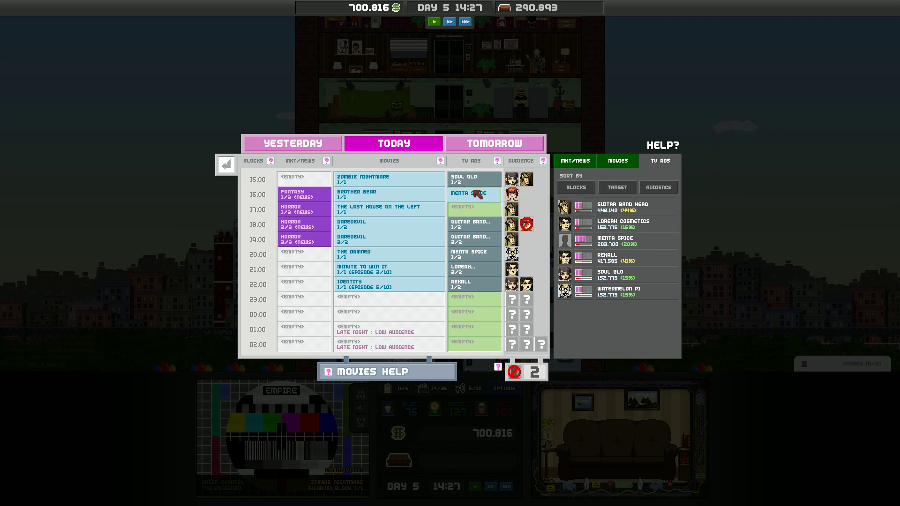
click(479, 195)
drag(616, 240, 481, 209)
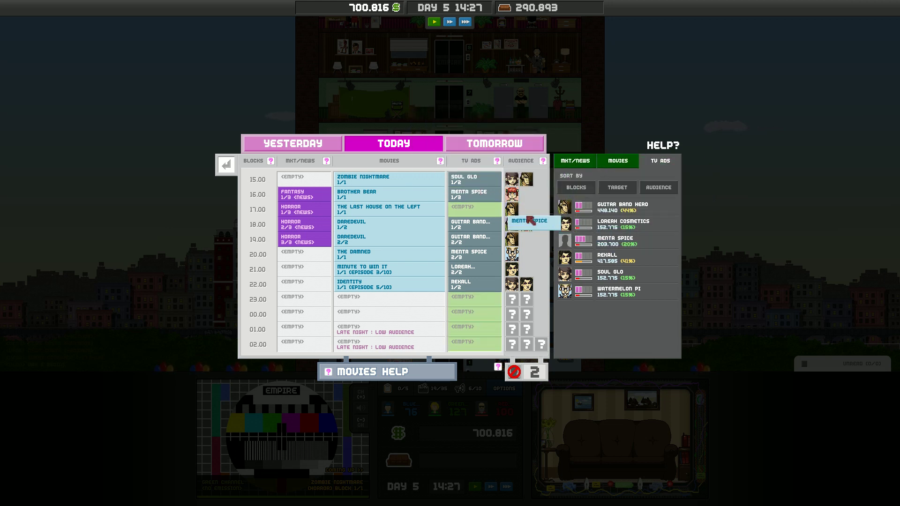
click(482, 209)
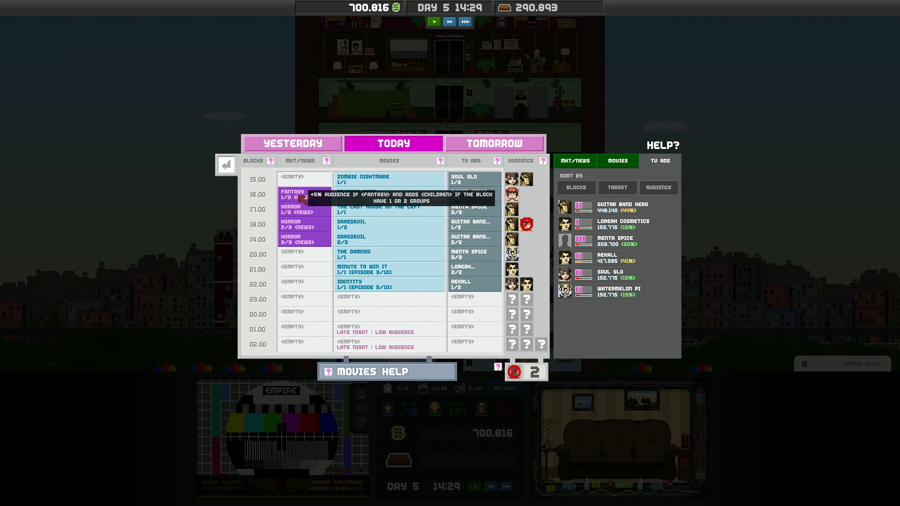
click(224, 168)
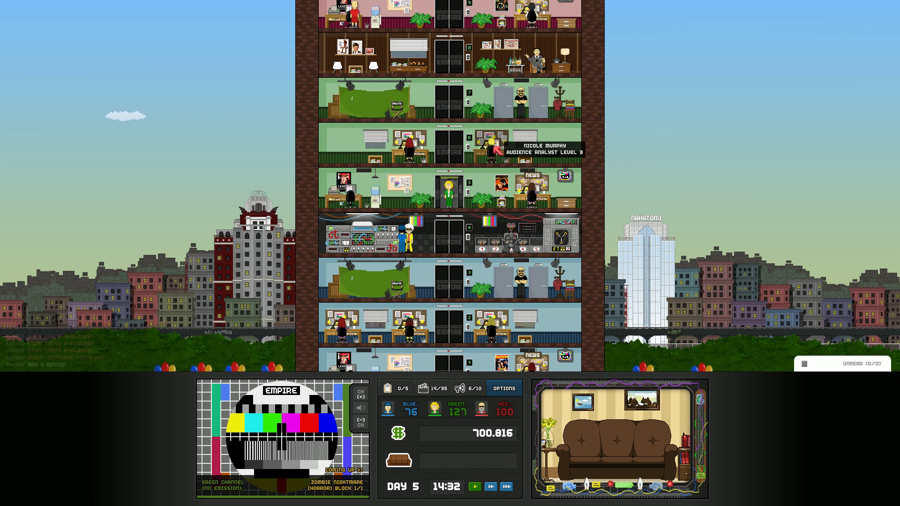
scroll(498, 149, up, 1)
click(500, 203)
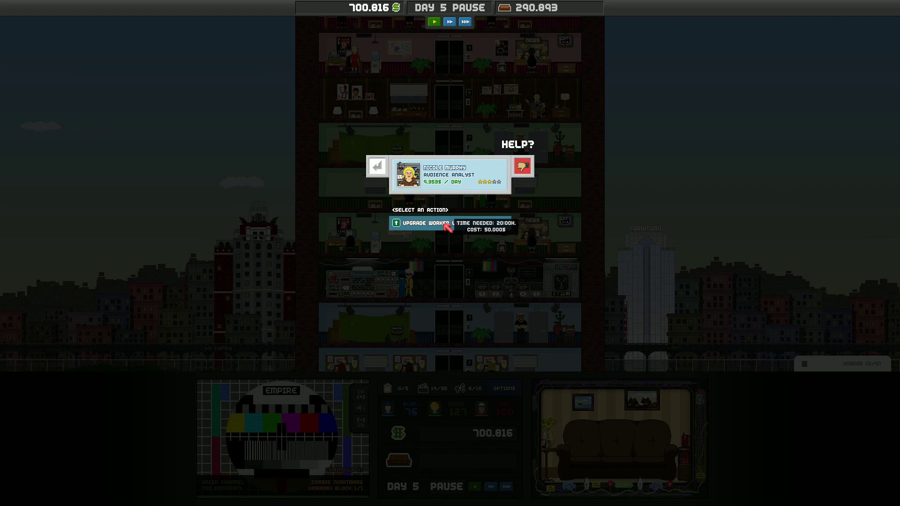
click(378, 171)
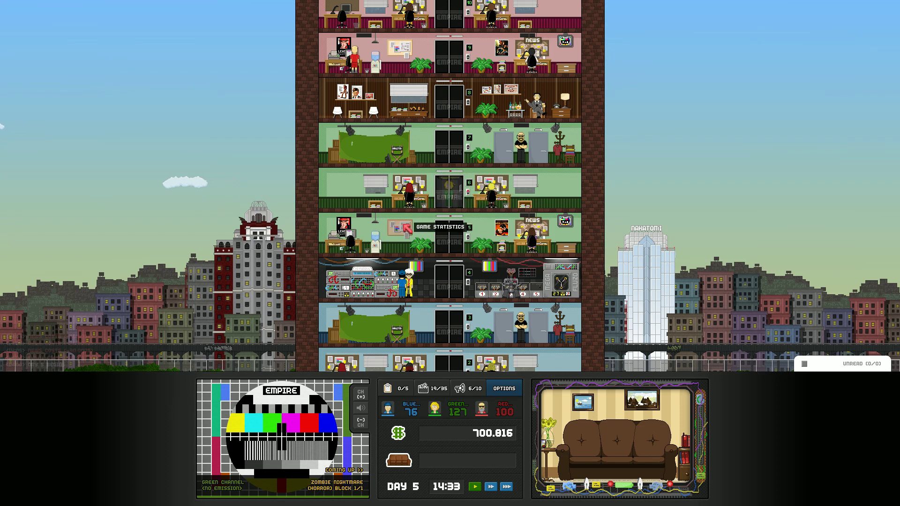
scroll(407, 228, down, 2)
click(471, 239)
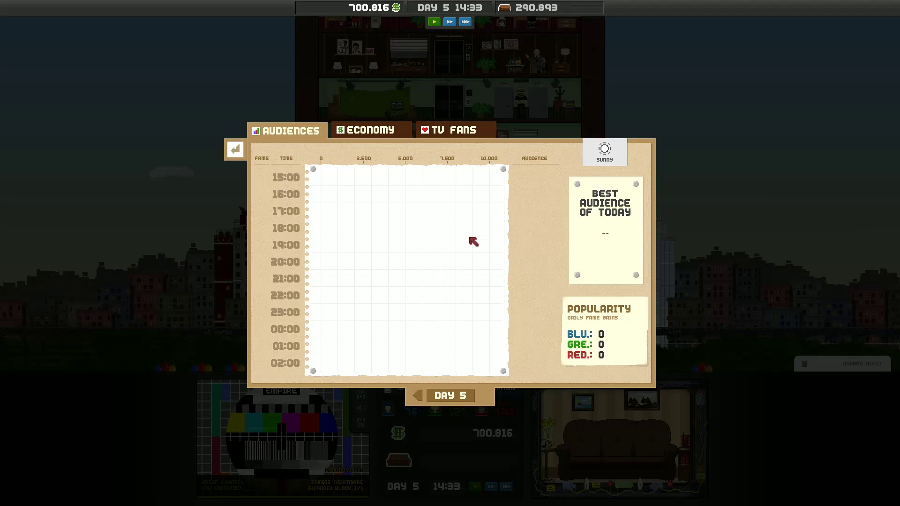
click(387, 132)
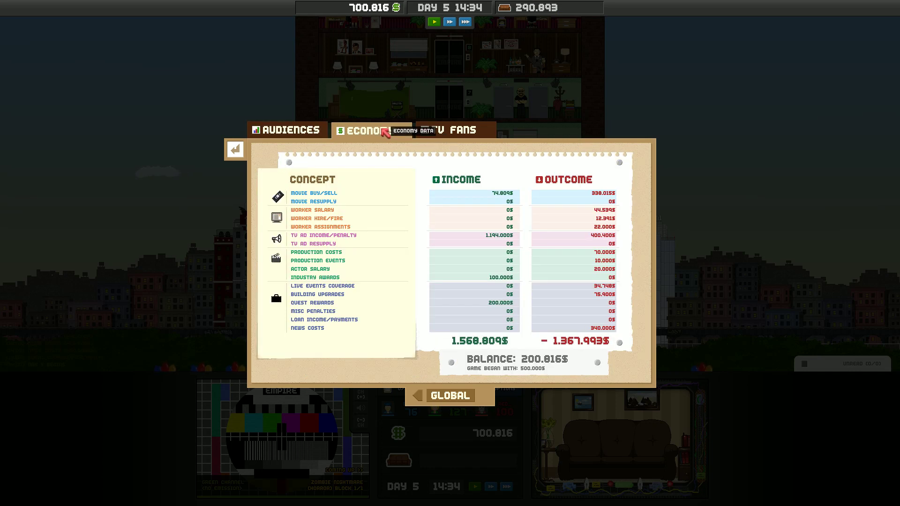
click(443, 130)
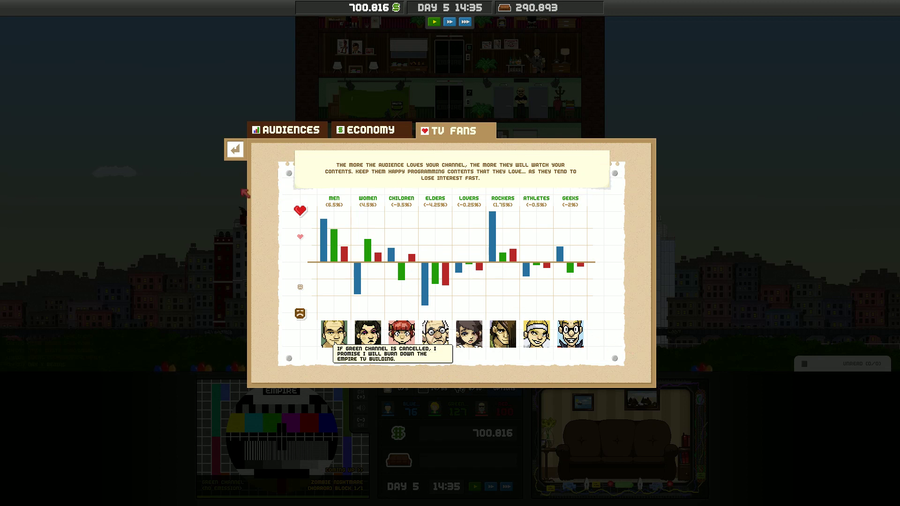
click(291, 130)
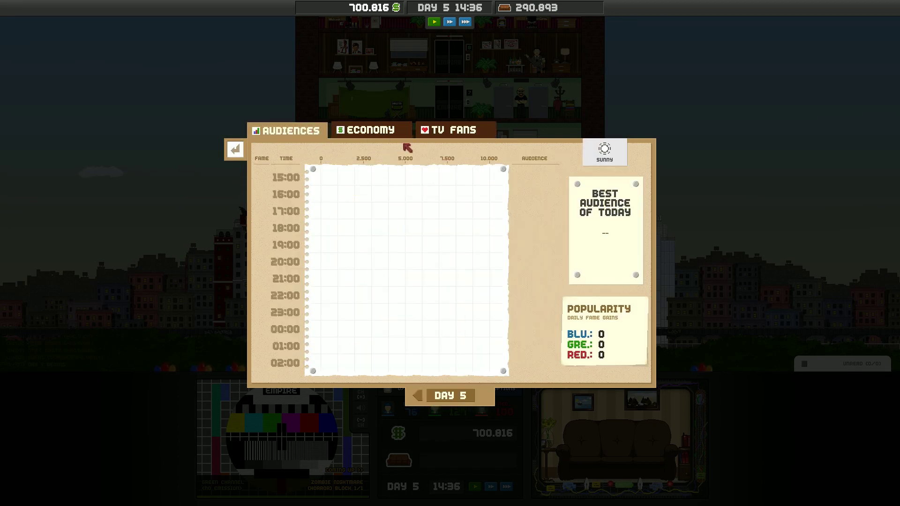
click(235, 150)
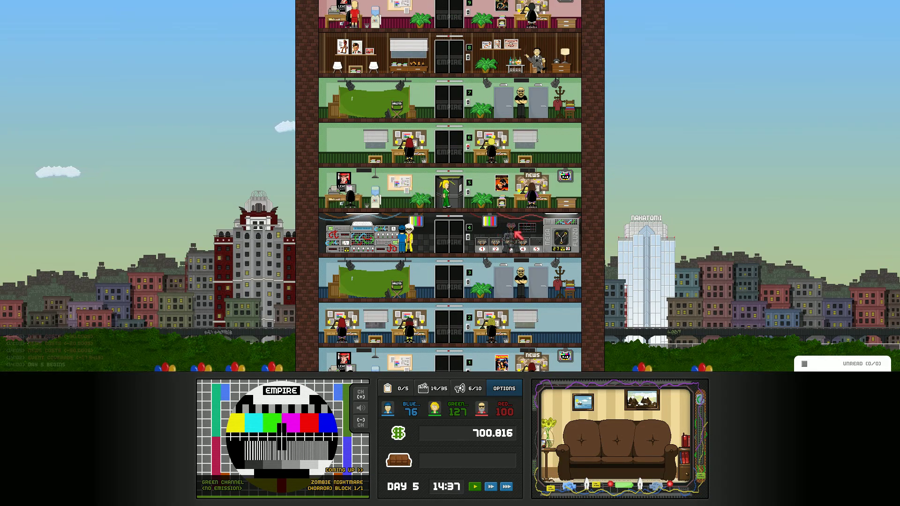
scroll(519, 232, down, 1)
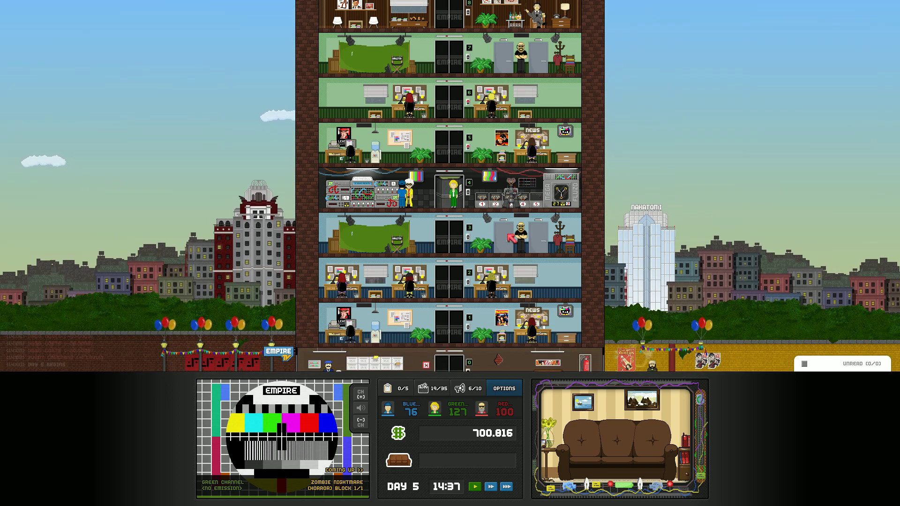
click(508, 240)
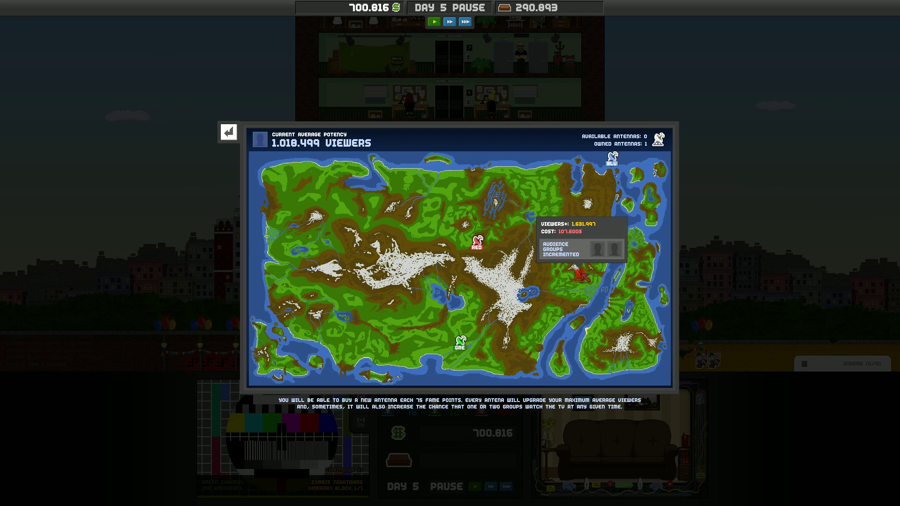
click(536, 220)
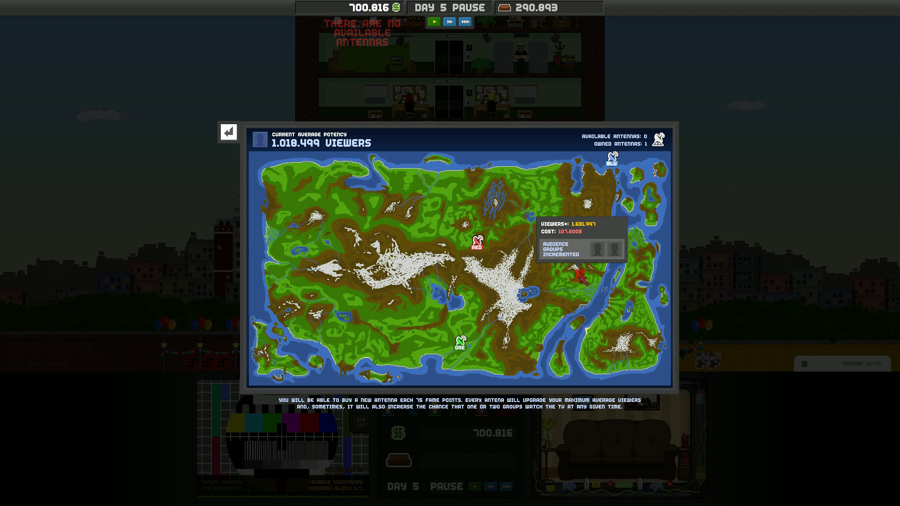
click(230, 133)
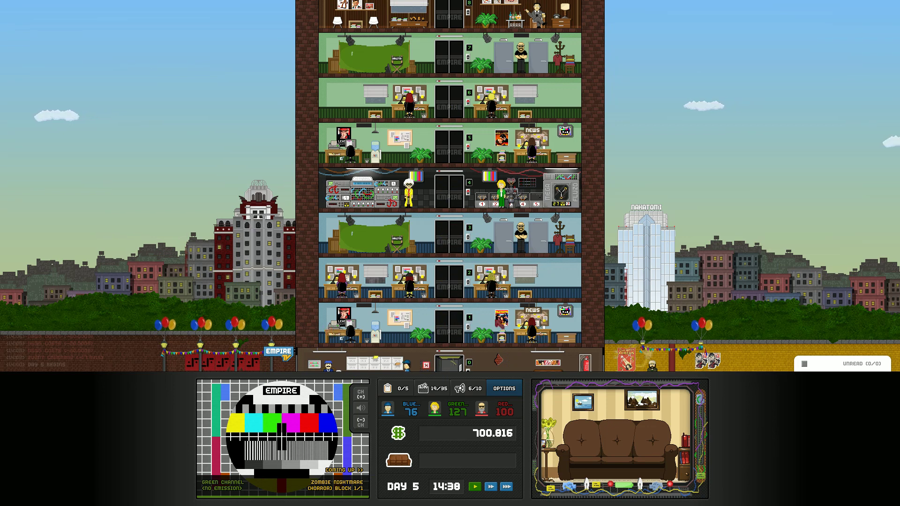
Step: Buy the level 1 Worker Desk from Channel Upgrades for 25,000
click(410, 195)
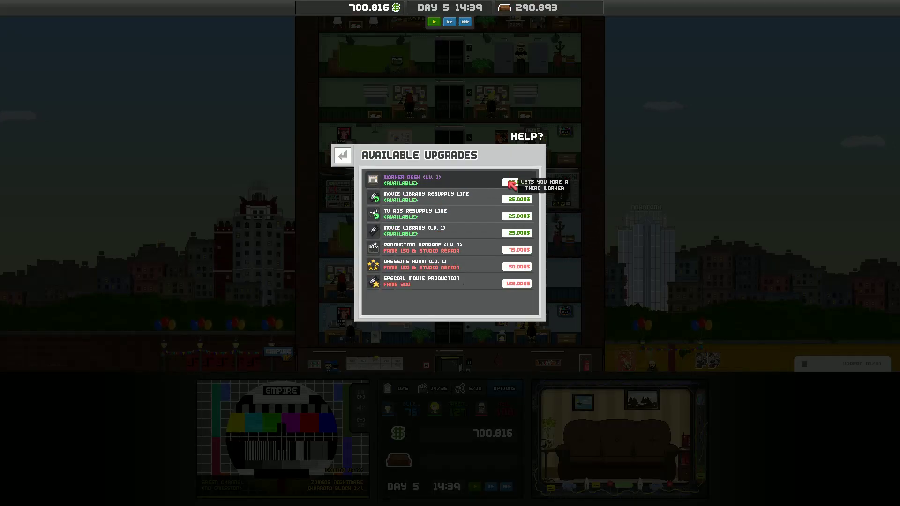
click(516, 183)
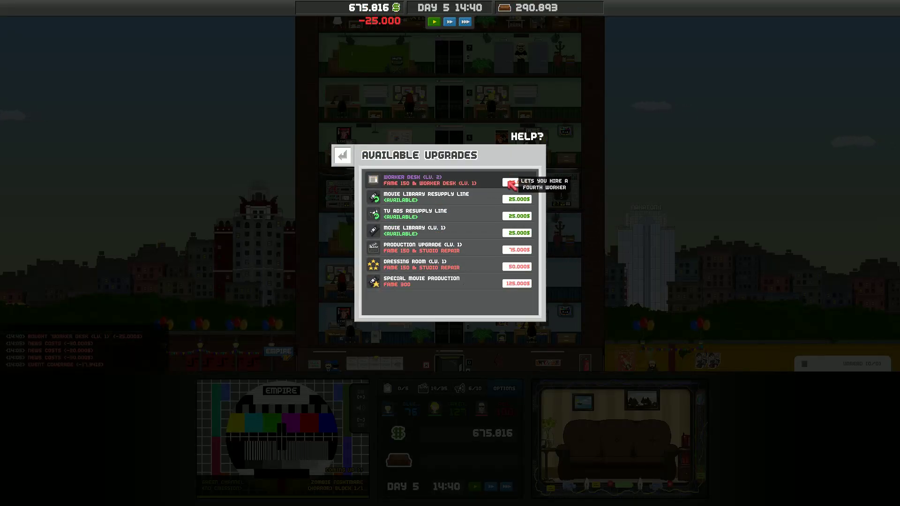
click(343, 155)
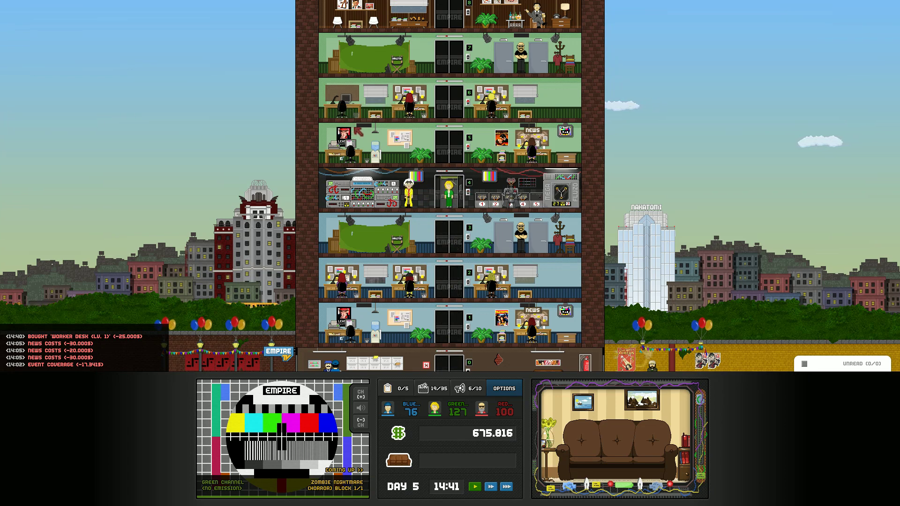
scroll(427, 204, up, 3)
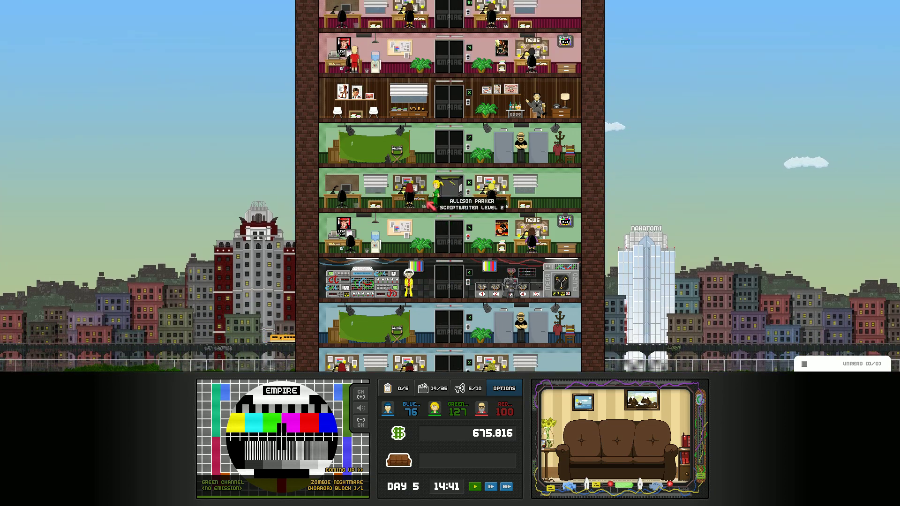
click(422, 201)
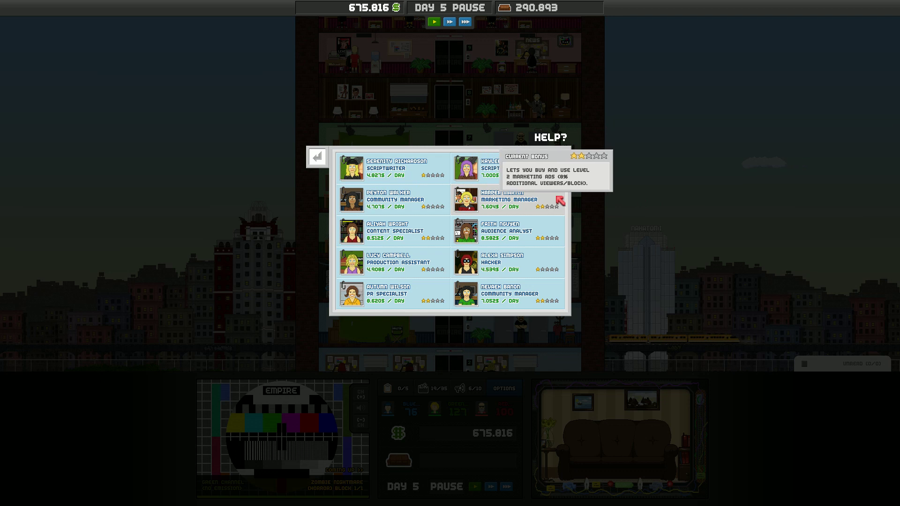
mouse_move(422, 235)
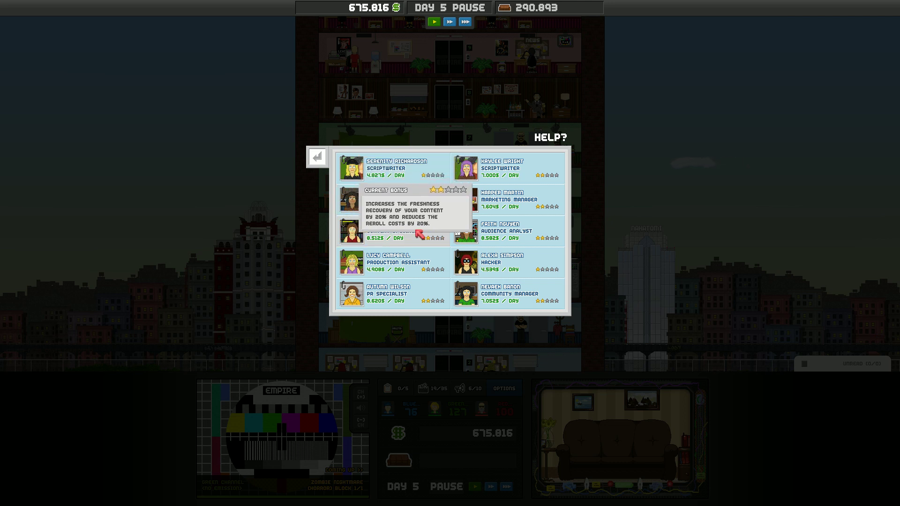
key(Escape)
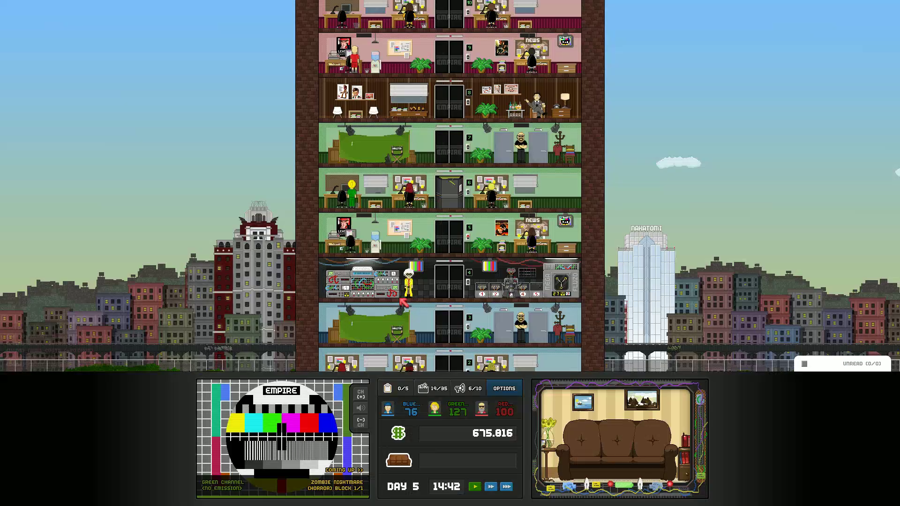
Step: Hire marketing manager Harper Martin and give him a 25,000 billboard assignment
click(334, 198)
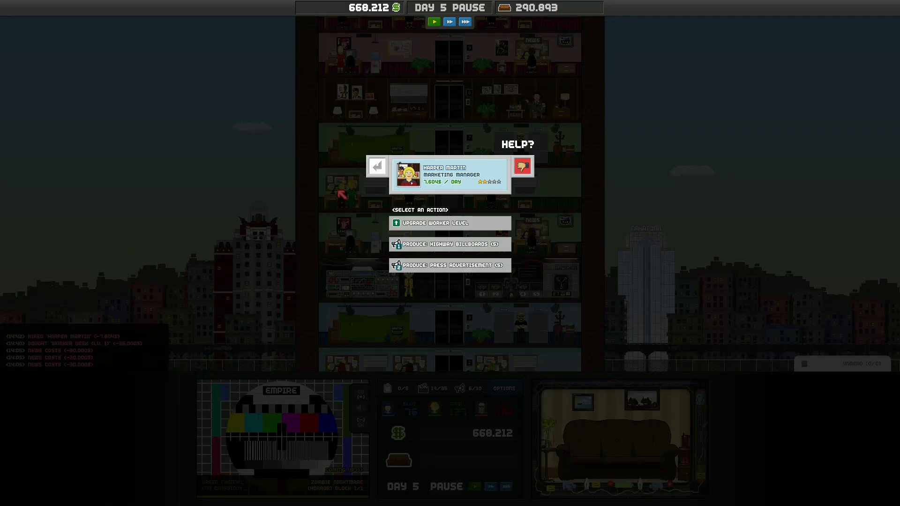
mouse_move(444, 265)
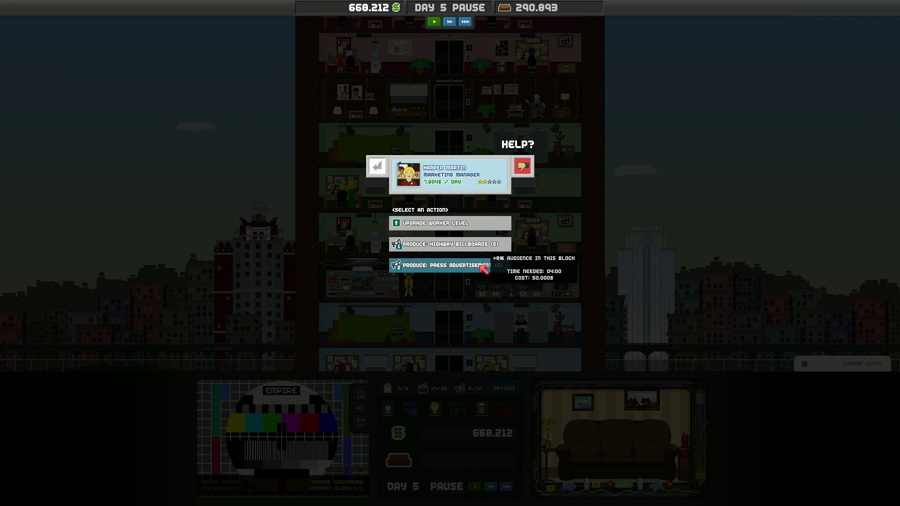
click(484, 268)
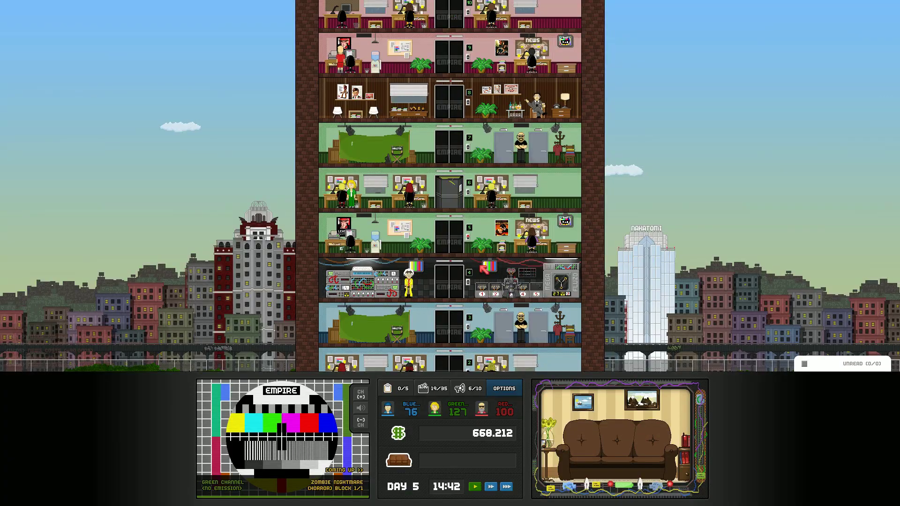
click(410, 228)
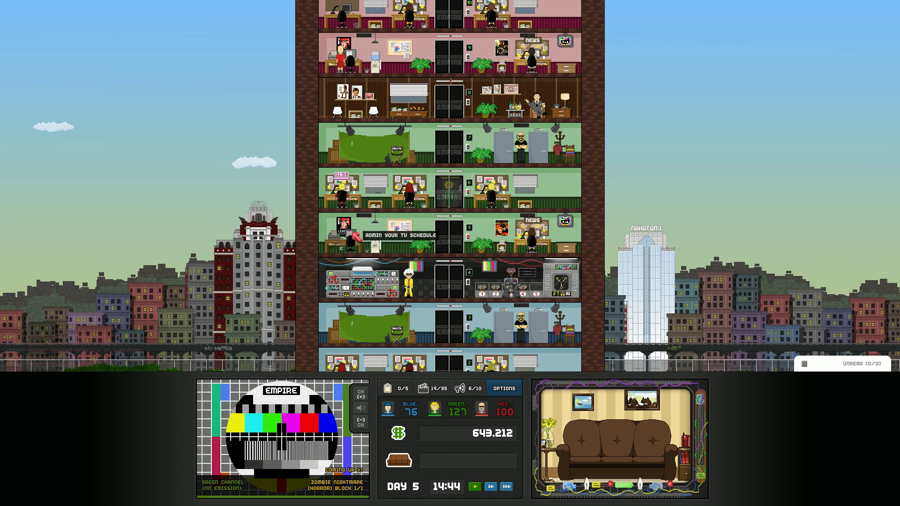
scroll(358, 241, down, 2)
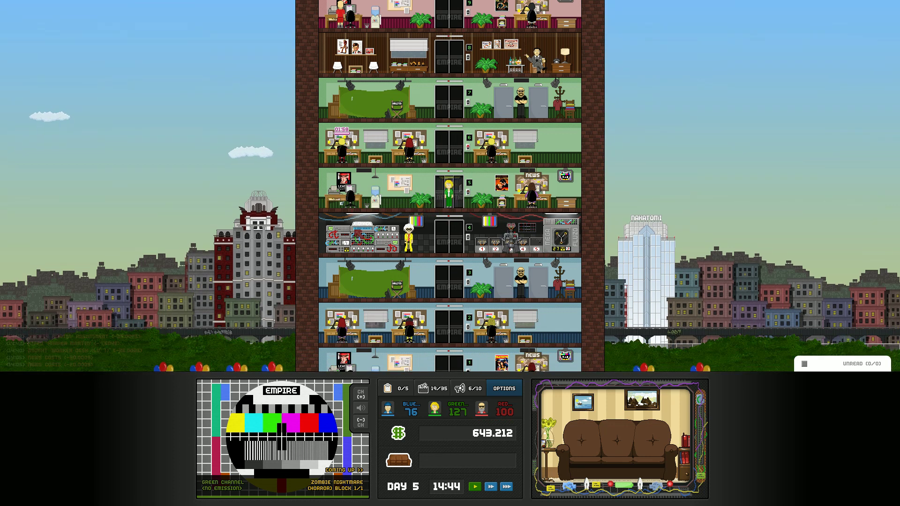
click(408, 232)
key(Escape)
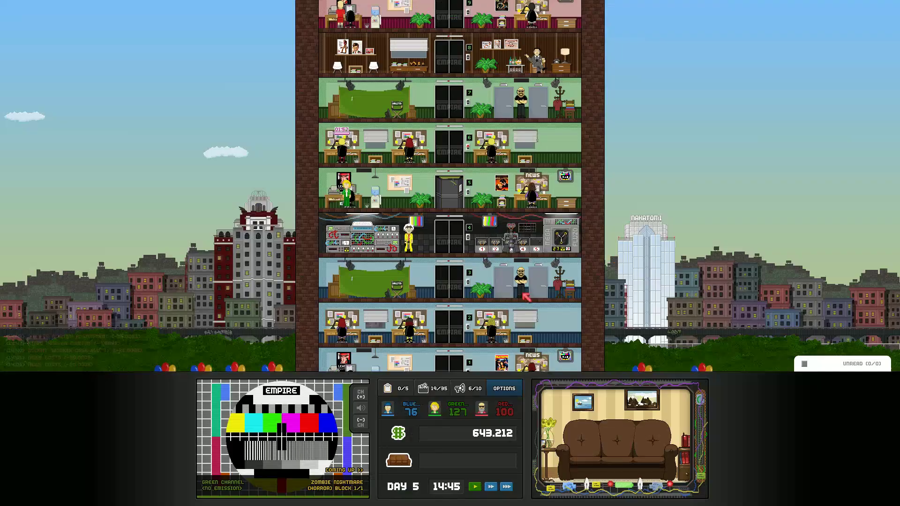